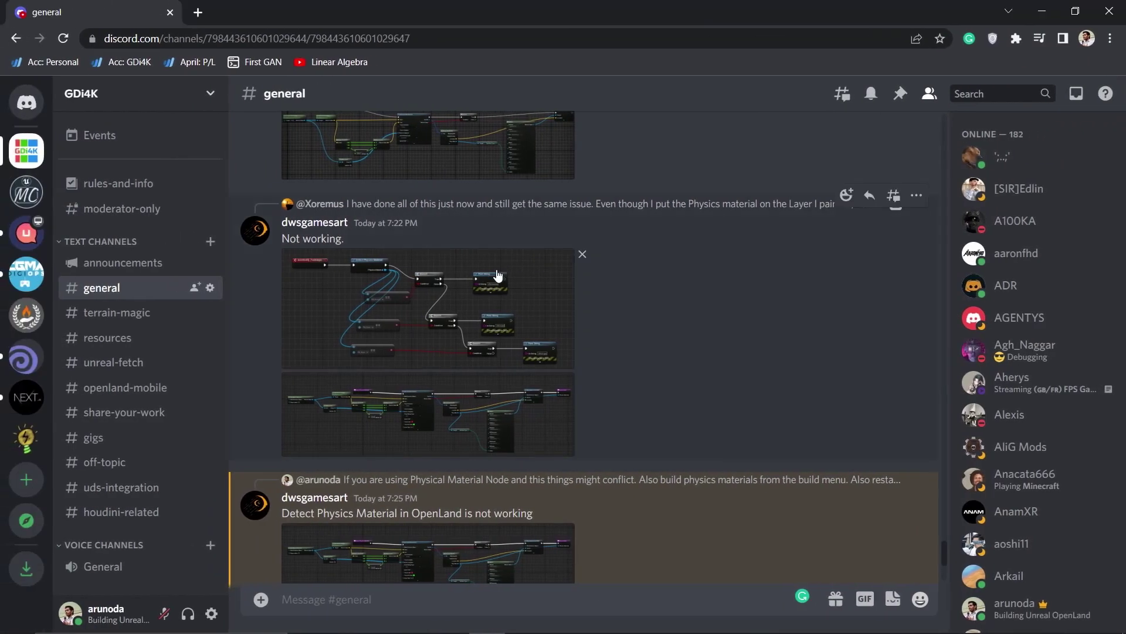
Scroll down through the Discord #general discussion about physics material detection in OpenLand
{"action": "scroll", "coordinate": [452, 347], "scroll_direction": "down", "scroll_amount": 4}
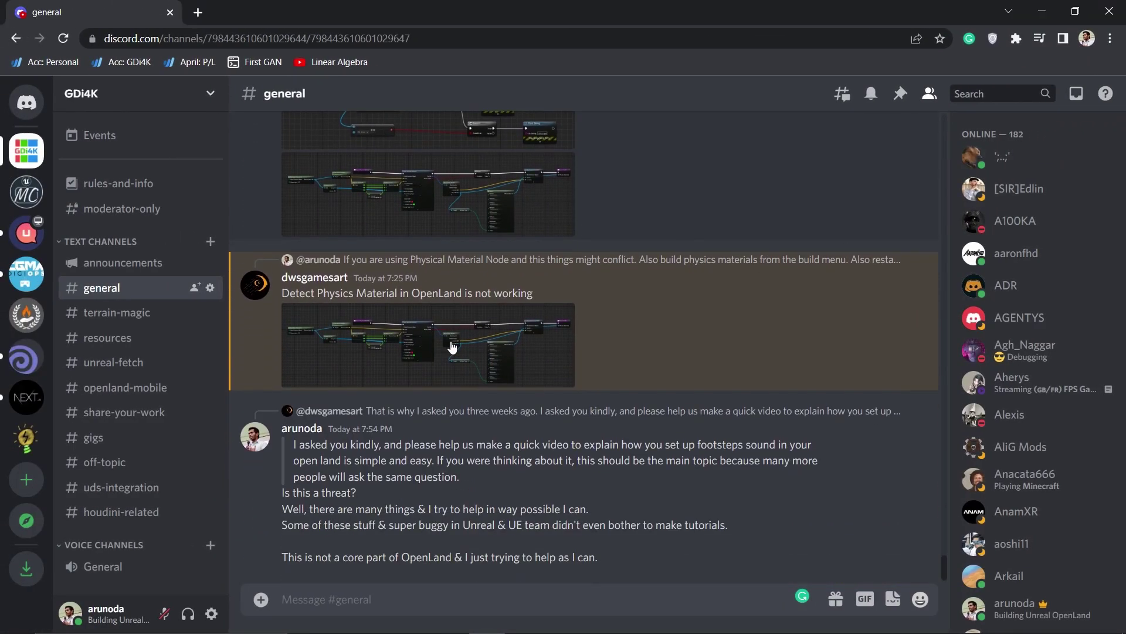
Scroll up and down the Discord thread to read the Detect Physics Material replies
{"action": "scroll", "coordinate": [453, 348], "scroll_direction": "up", "scroll_amount": 3}
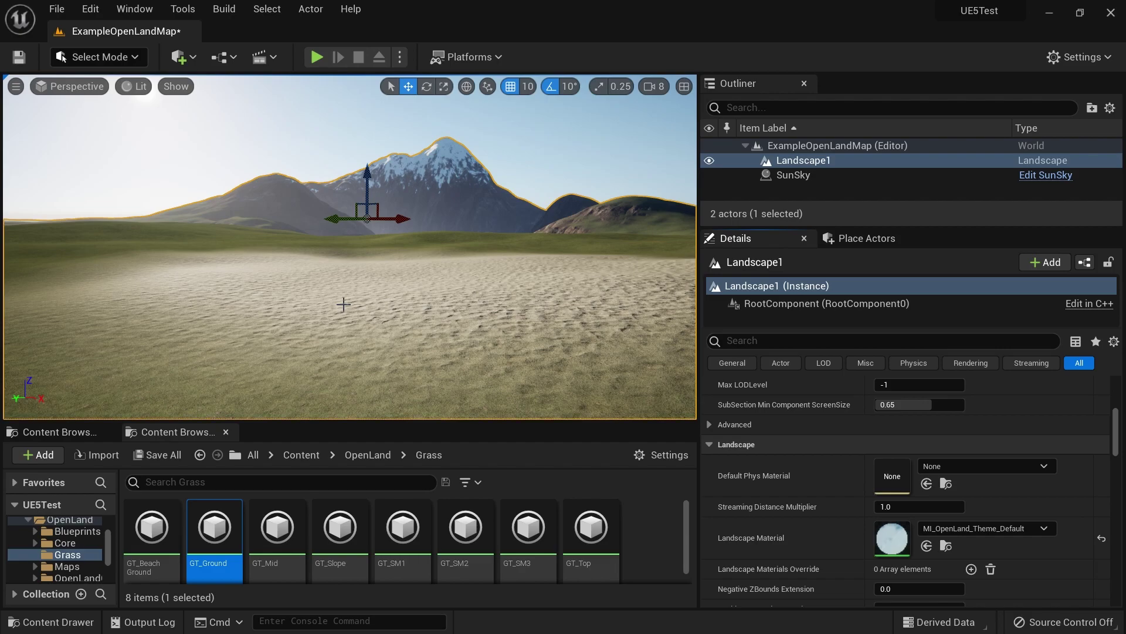
{"action": "scroll", "coordinate": [290, 311], "scroll_direction": "down", "scroll_amount": 2}
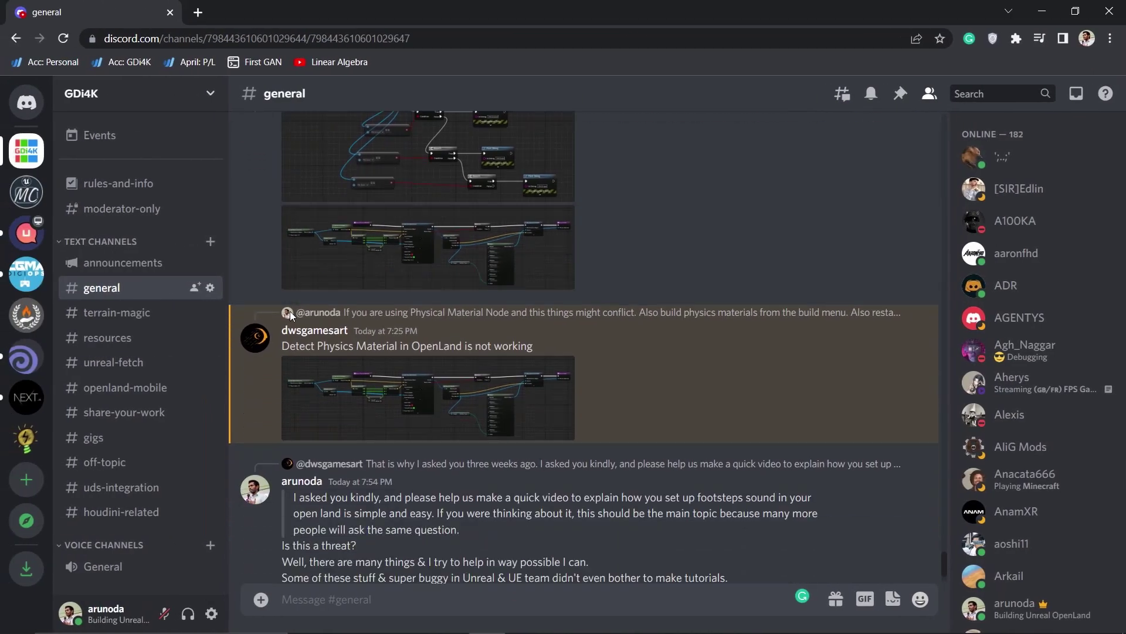
{"action": "scroll", "coordinate": [290, 311], "scroll_direction": "up", "scroll_amount": 1}
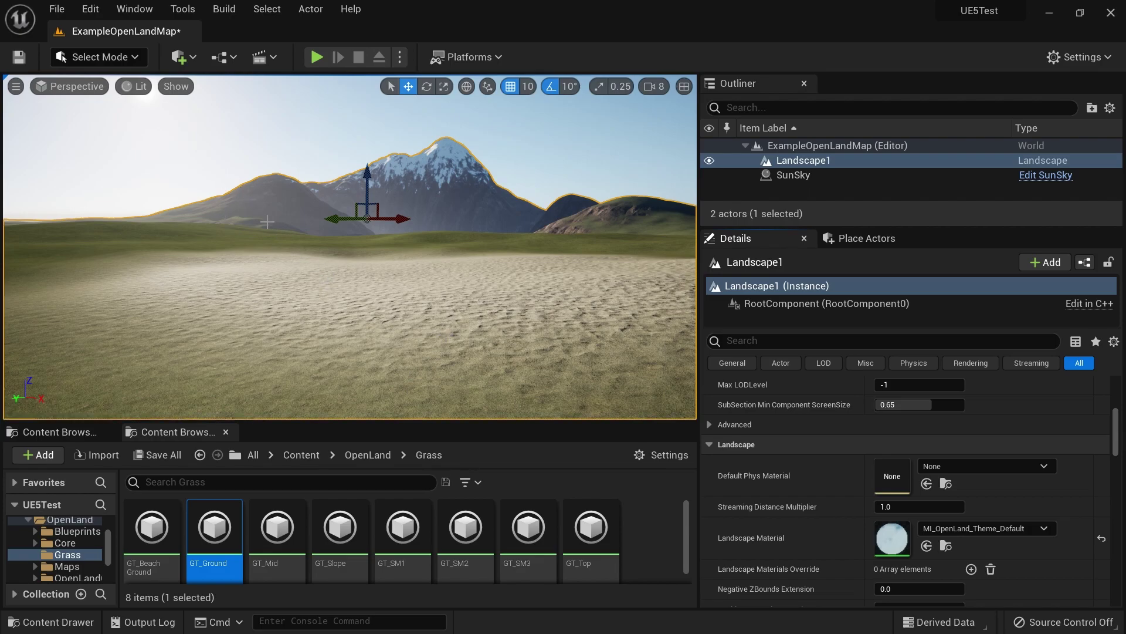
Turn the viewport to bring the sun into view and save ExampleOpenLandMap
{"action": "mouse_move", "coordinate": [247, 183]}
{"action": "right_mouse_down"}
{"action": "mouse_move", "coordinate": [305, 168]}
{"action": "mouse_move", "coordinate": [258, 179]}
{"action": "right_mouse_up"}
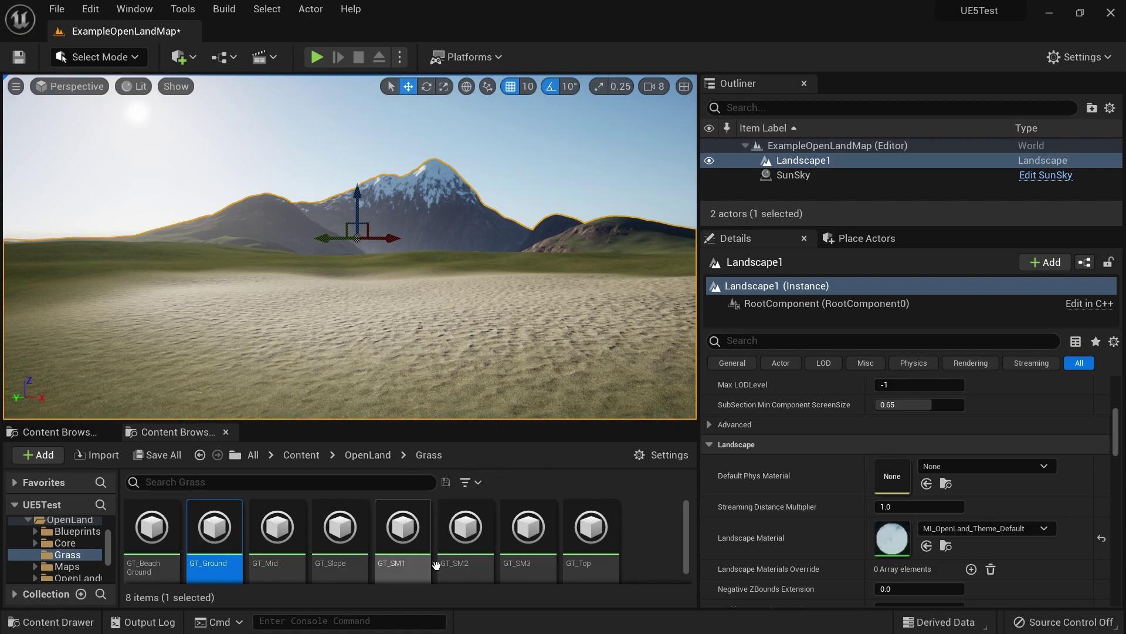
{"action": "key", "text": "ctrl+s"}
{"action": "key", "text": "super"}
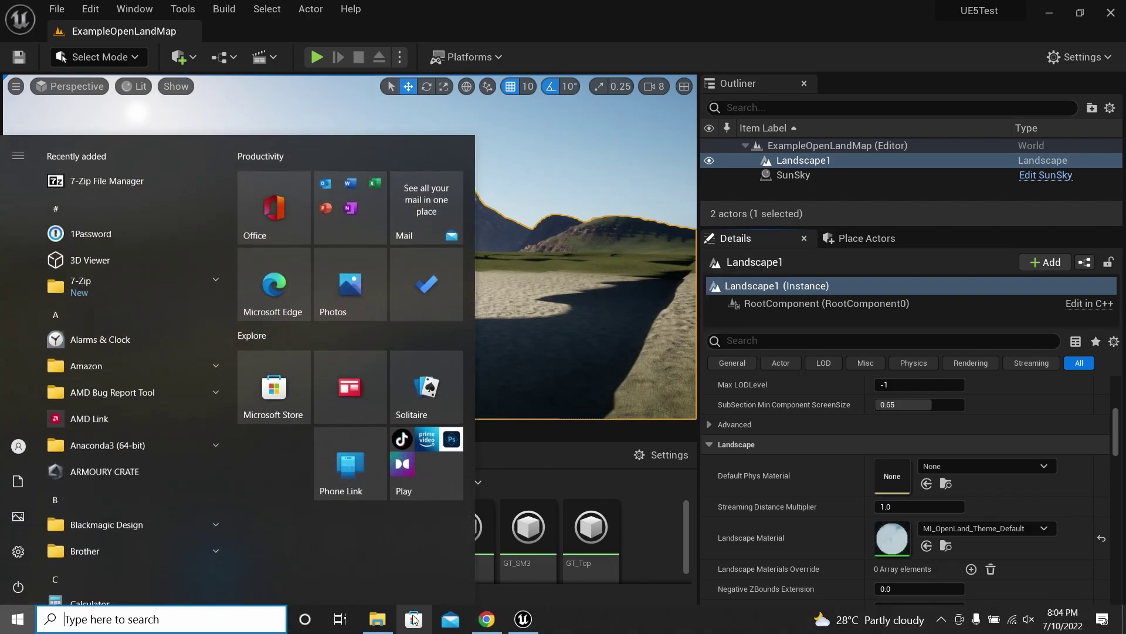
{"action": "left_click", "coordinate": [522, 619]}
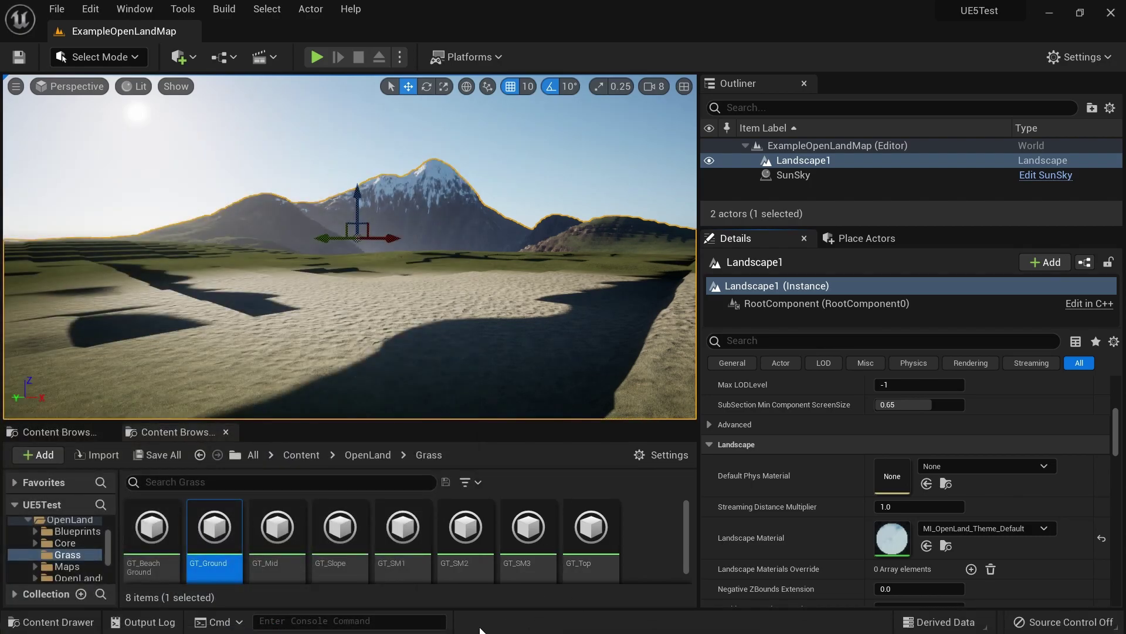
{"action": "key", "text": "super"}
{"action": "mouse_move", "coordinate": [527, 621]}
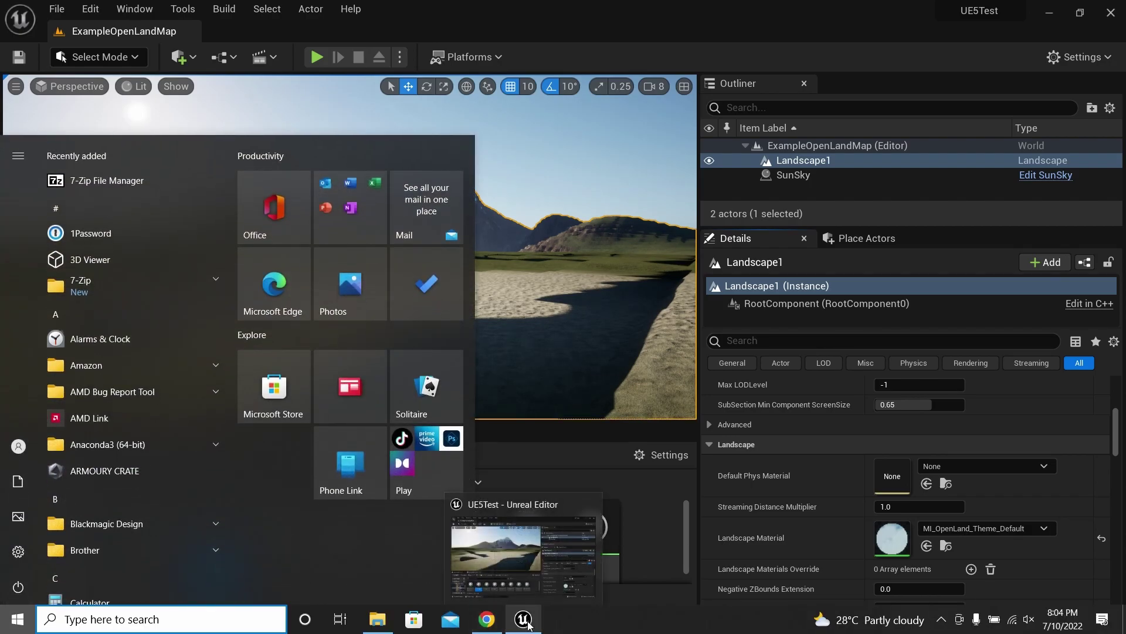
{"action": "left_click", "coordinate": [528, 584]}
Jump the YouTube tutorial to 1:37 for the collision settings, then return to UE5Test
{"action": "key", "text": "super"}
{"action": "left_click", "coordinate": [526, 631]}
{"action": "key", "text": "super"}
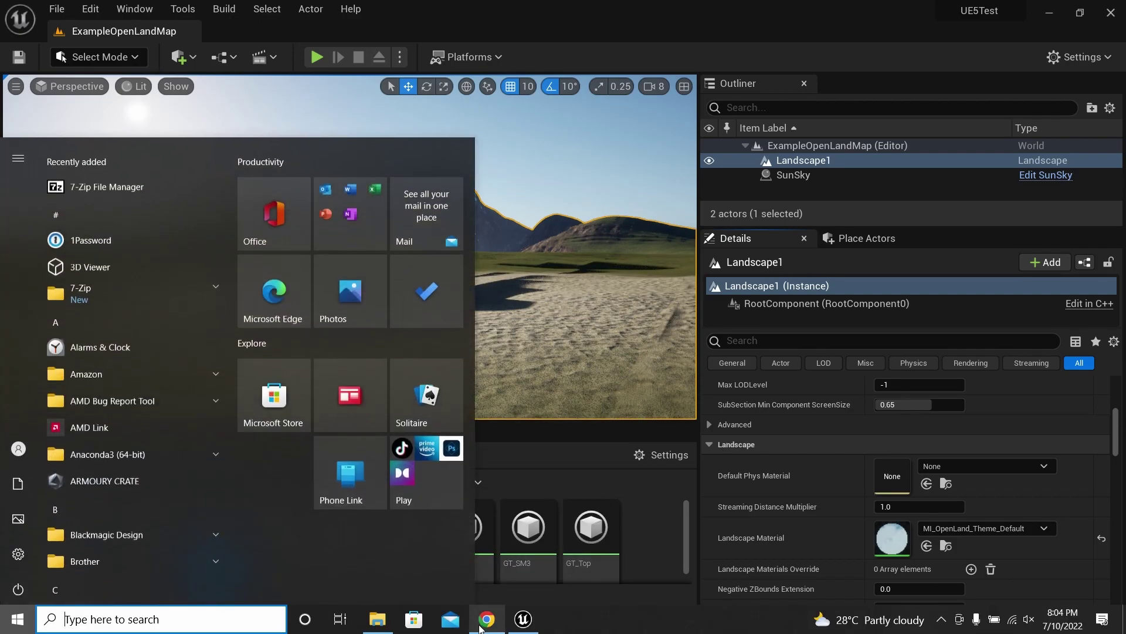
{"action": "left_click", "coordinate": [487, 620]}
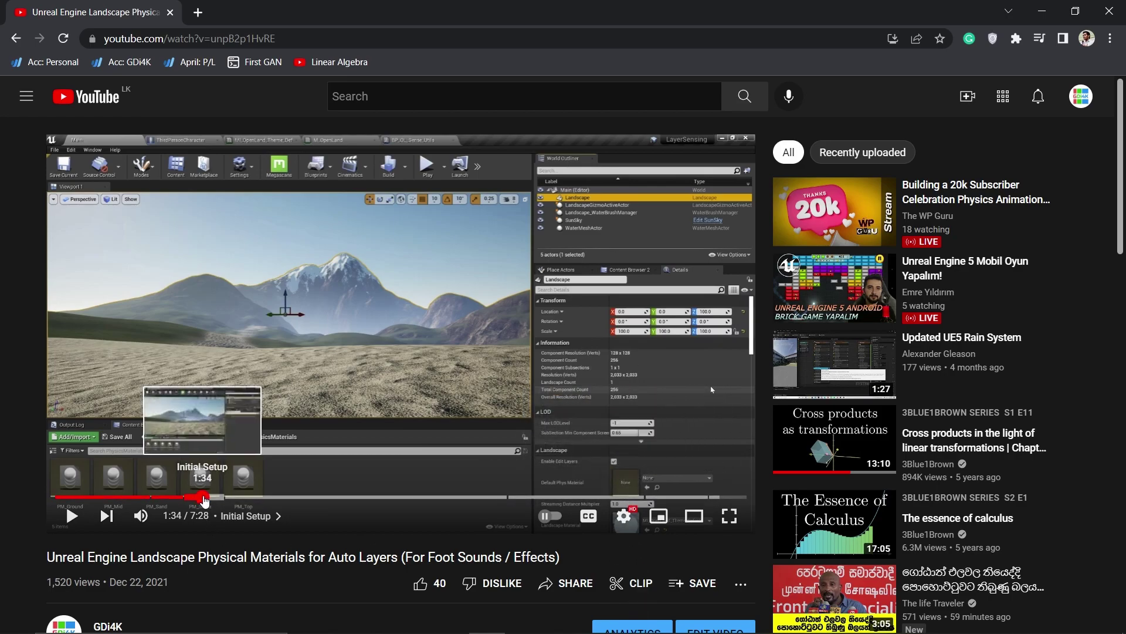
{"action": "left_click", "coordinate": [205, 498]}
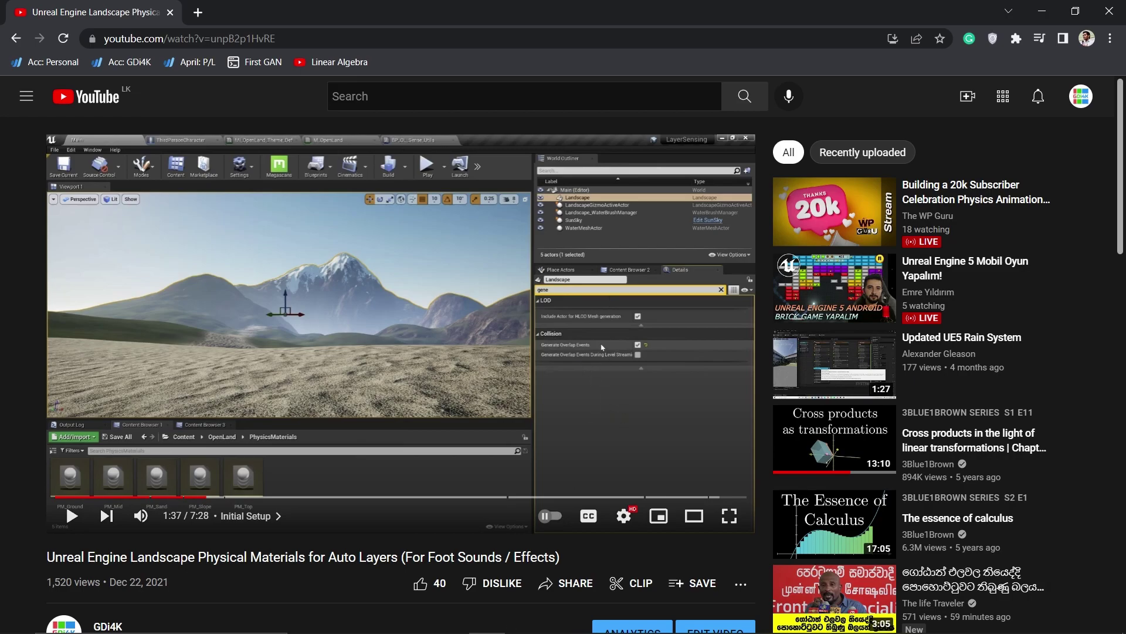
{"action": "key", "text": "super"}
{"action": "left_click", "coordinate": [524, 619]}
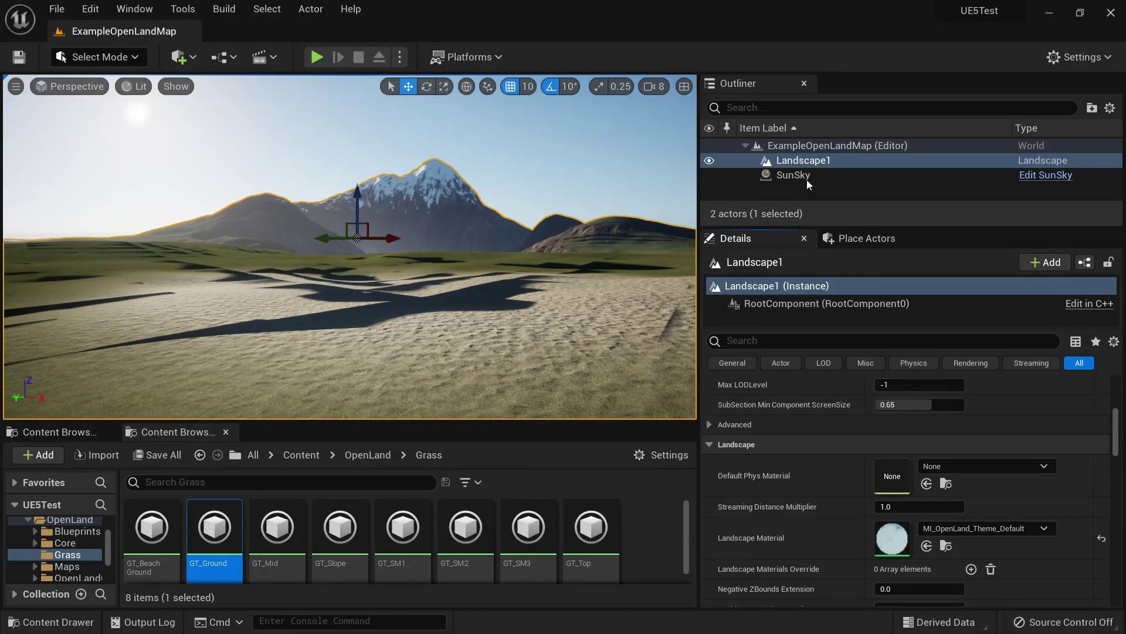
Search Landscape1's Details for 'gene', tick Generate Overlap Events, and save the map
{"action": "left_click", "coordinate": [804, 343]}
{"action": "type", "text": "gen"}
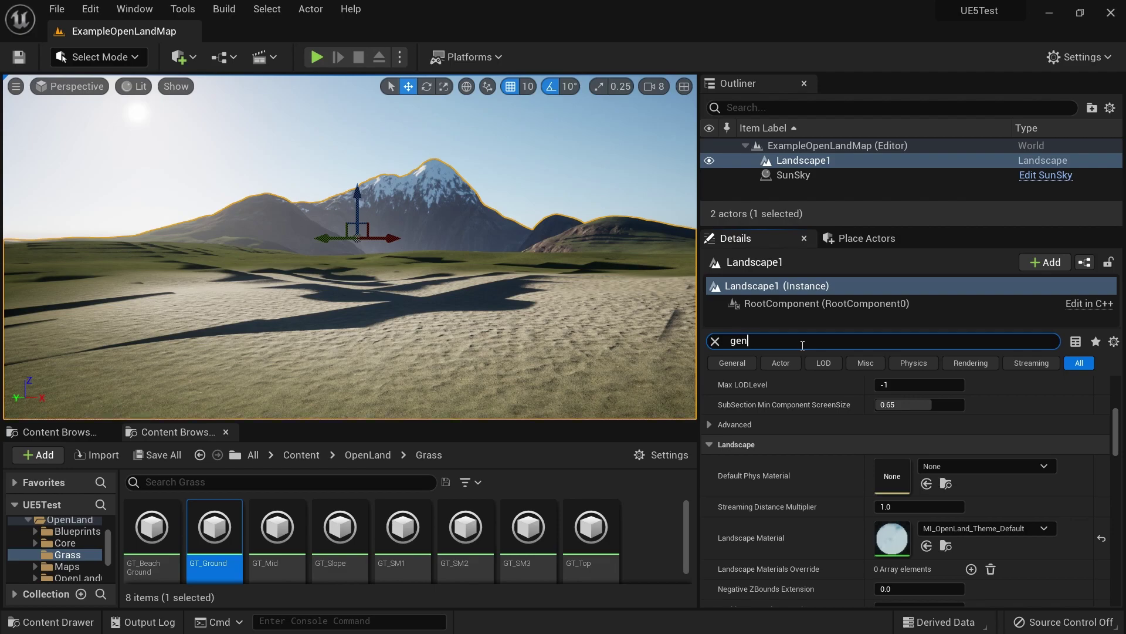
{"action": "type", "text": "e"}
{"action": "mouse_move", "coordinate": [757, 405]}
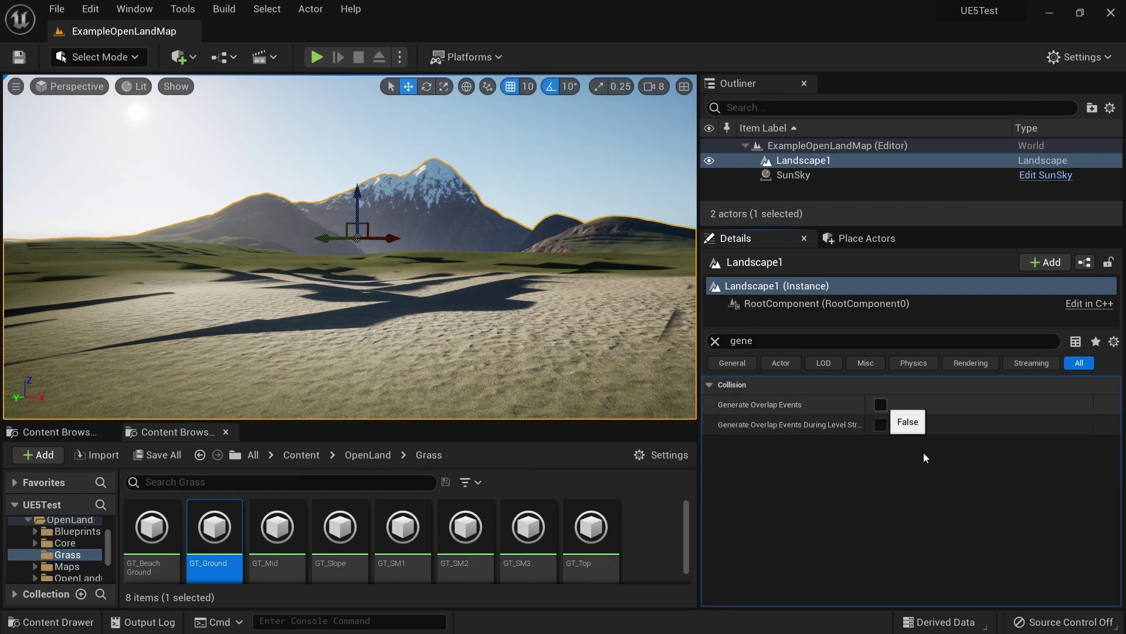
{"action": "left_click", "coordinate": [880, 404]}
{"action": "key", "text": "ctrl+s"}
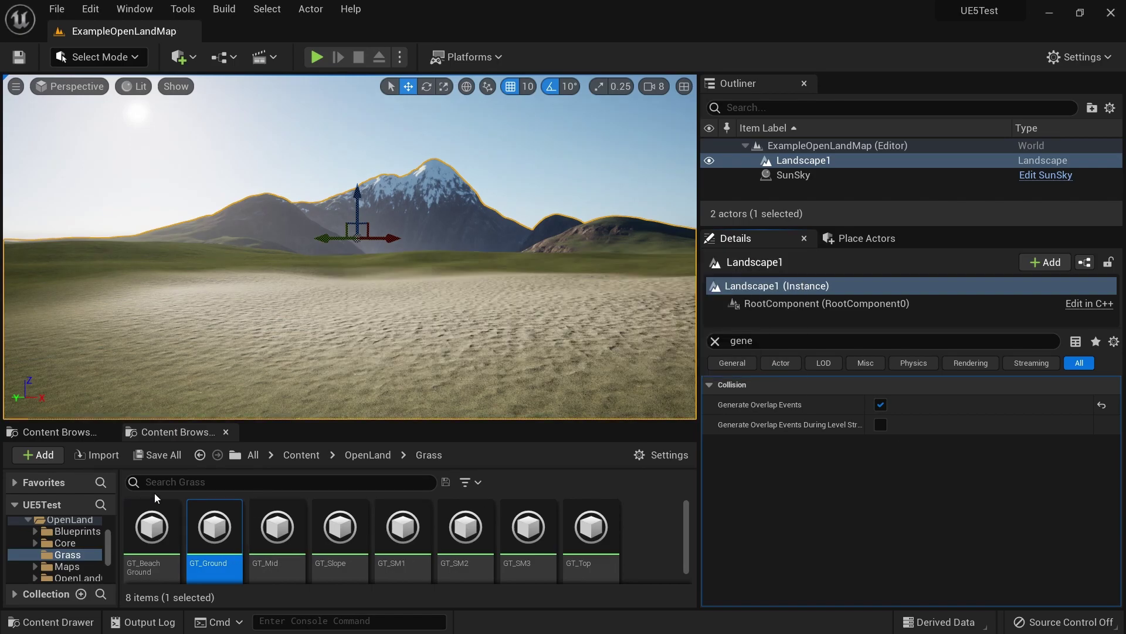
{"action": "left_click", "coordinate": [301, 455]}
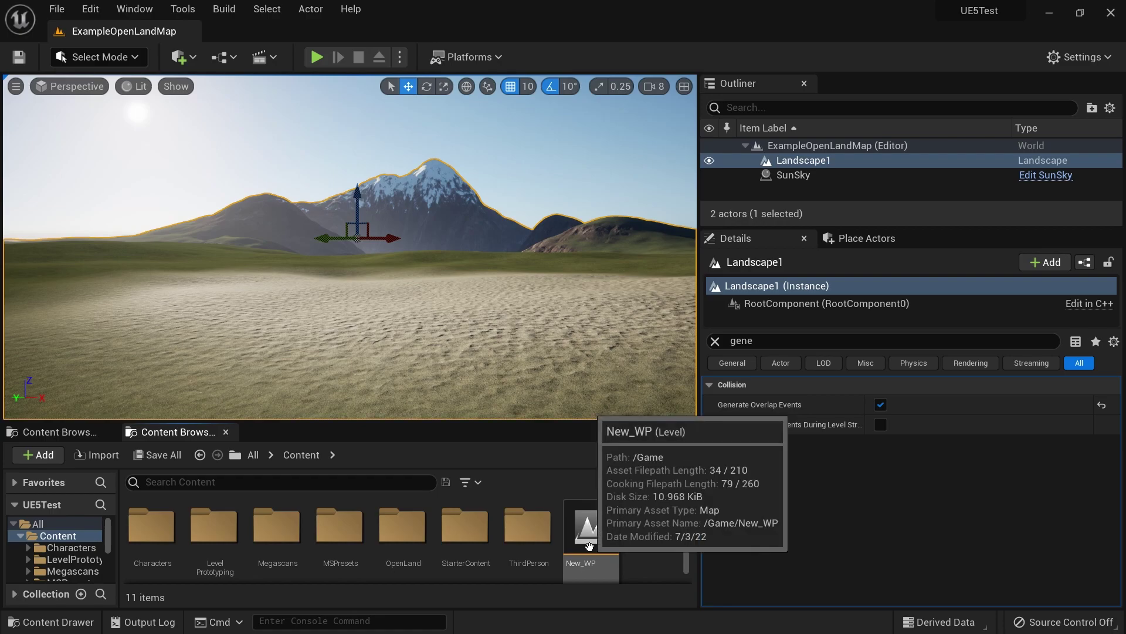
Save the map again and hide the UE5Test project folder window, leaving the tutorial at 1:37
{"action": "key", "text": "ctrl+s"}
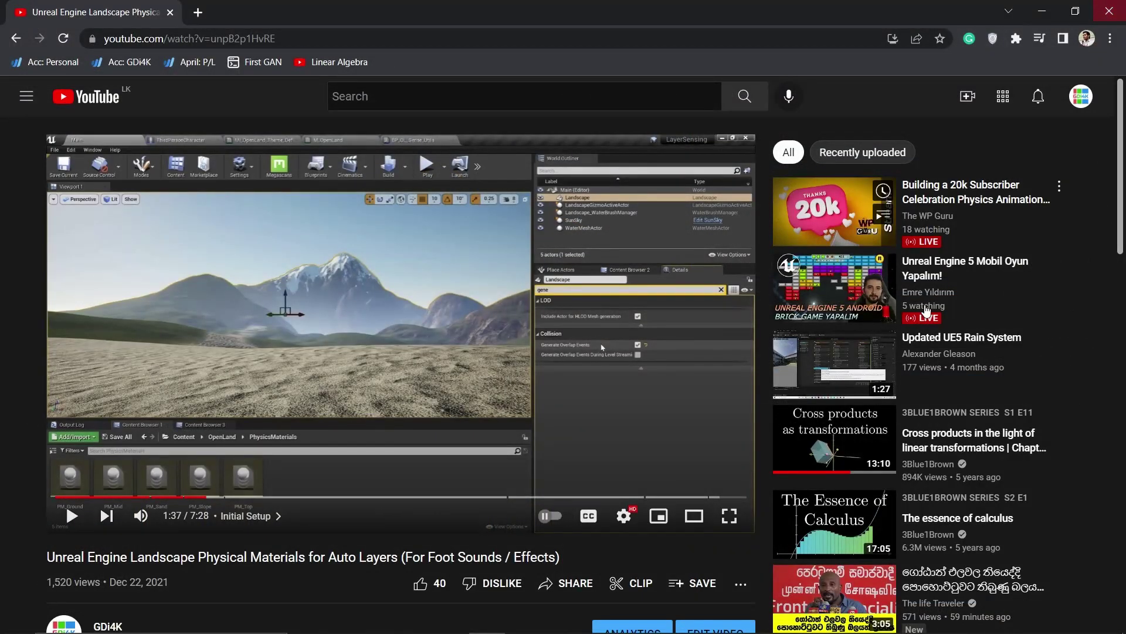
{"action": "key", "text": "super"}
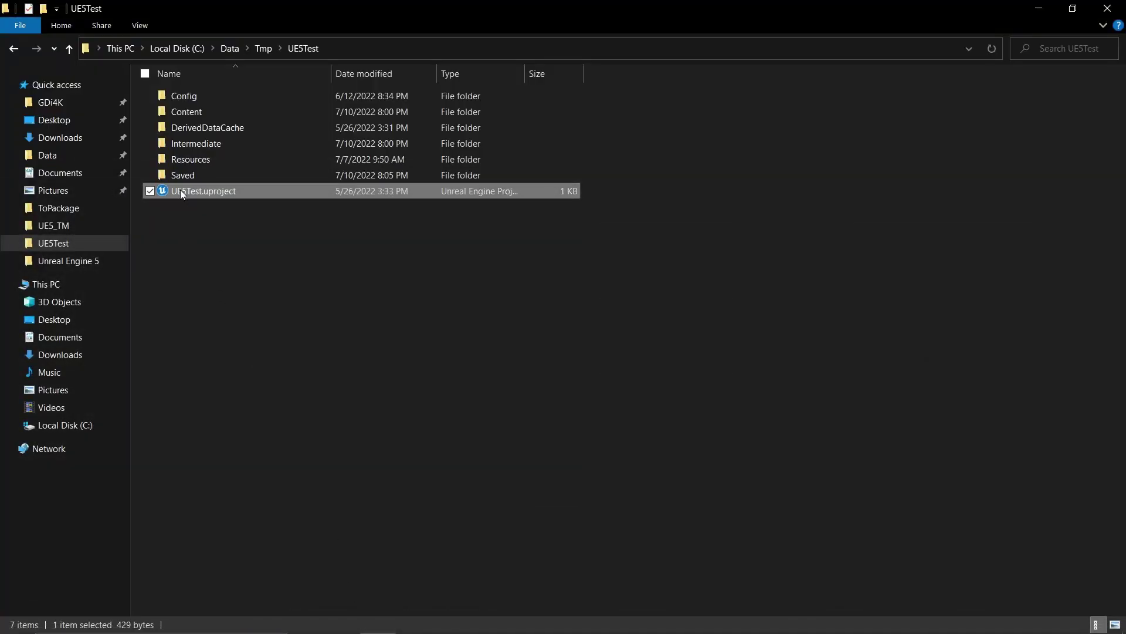
{"action": "left_click", "coordinate": [1039, 8]}
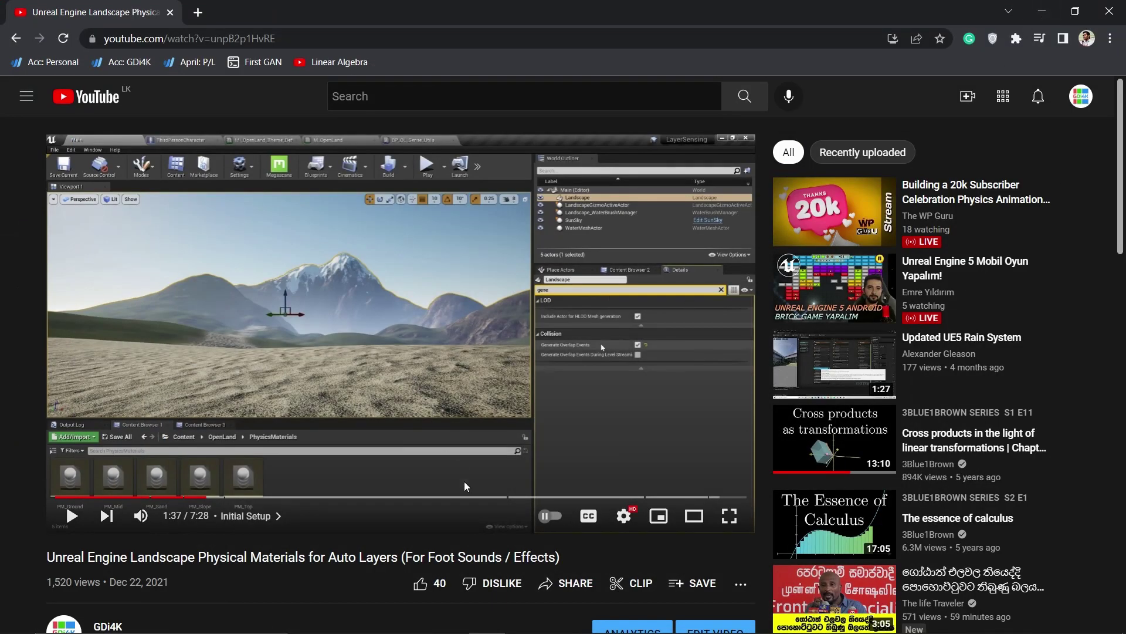
{"action": "mouse_move", "coordinate": [562, 632]}
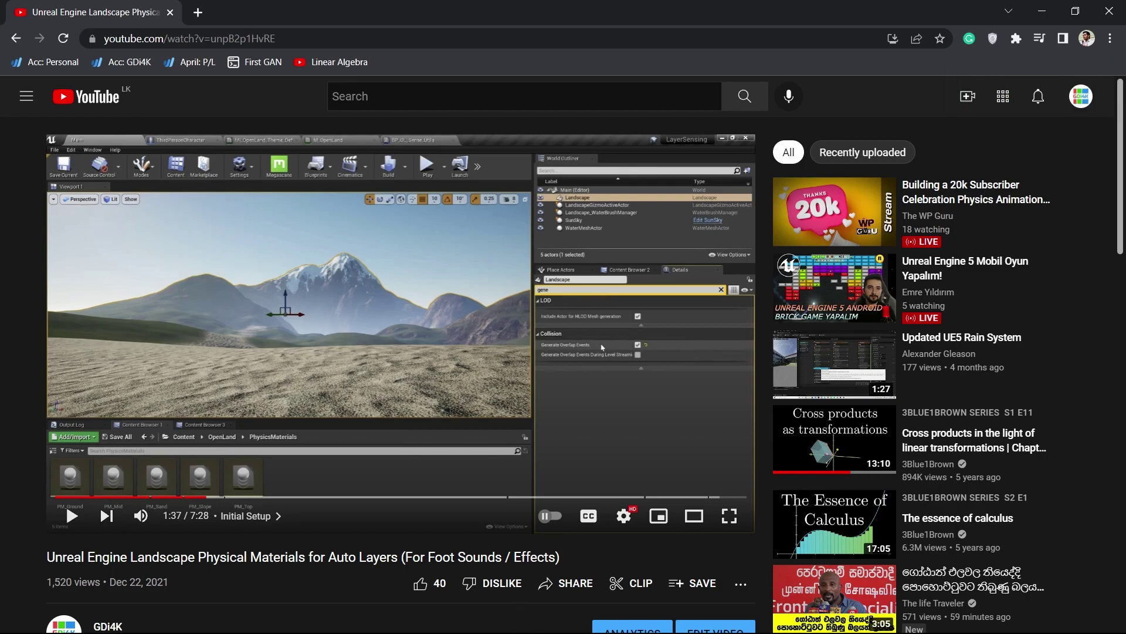
{"action": "key", "text": "super"}
Reopen ExampleOpenLandMap from Content/OpenLand/Maps, then return to the Content root folder
{"action": "left_click", "coordinate": [521, 620]}
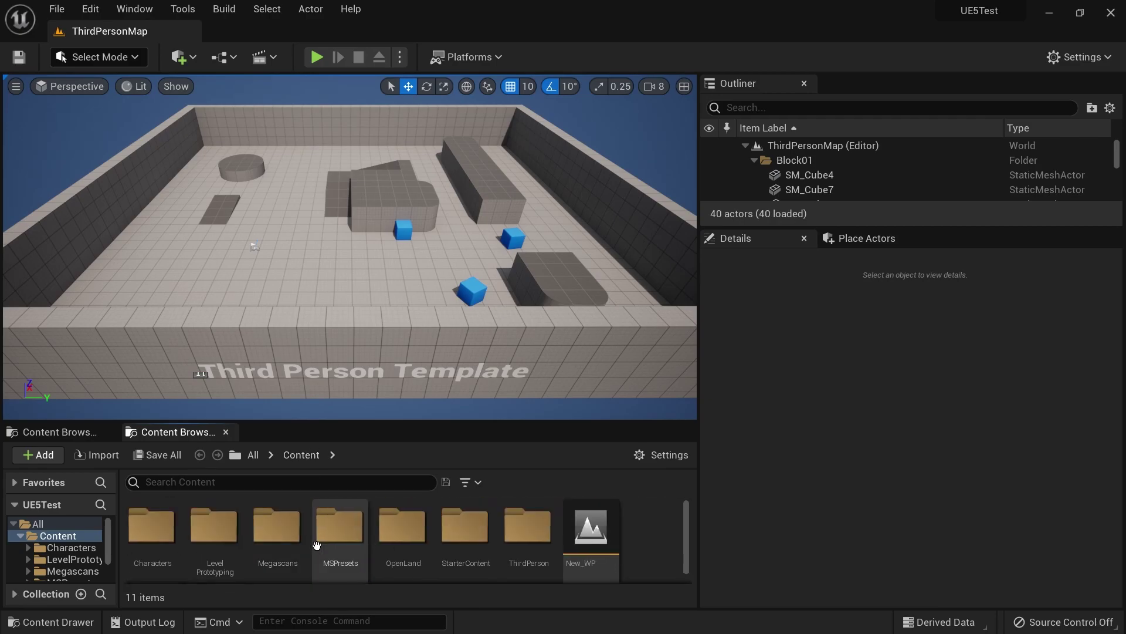
{"action": "double_click", "coordinate": [403, 531]}
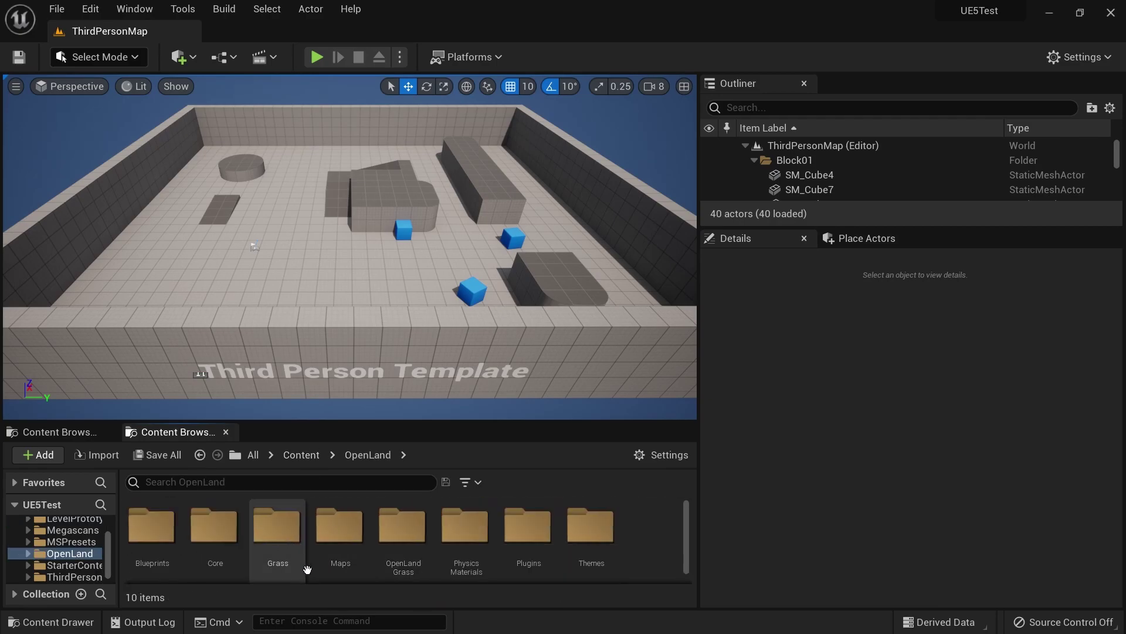
{"action": "double_click", "coordinate": [347, 563]}
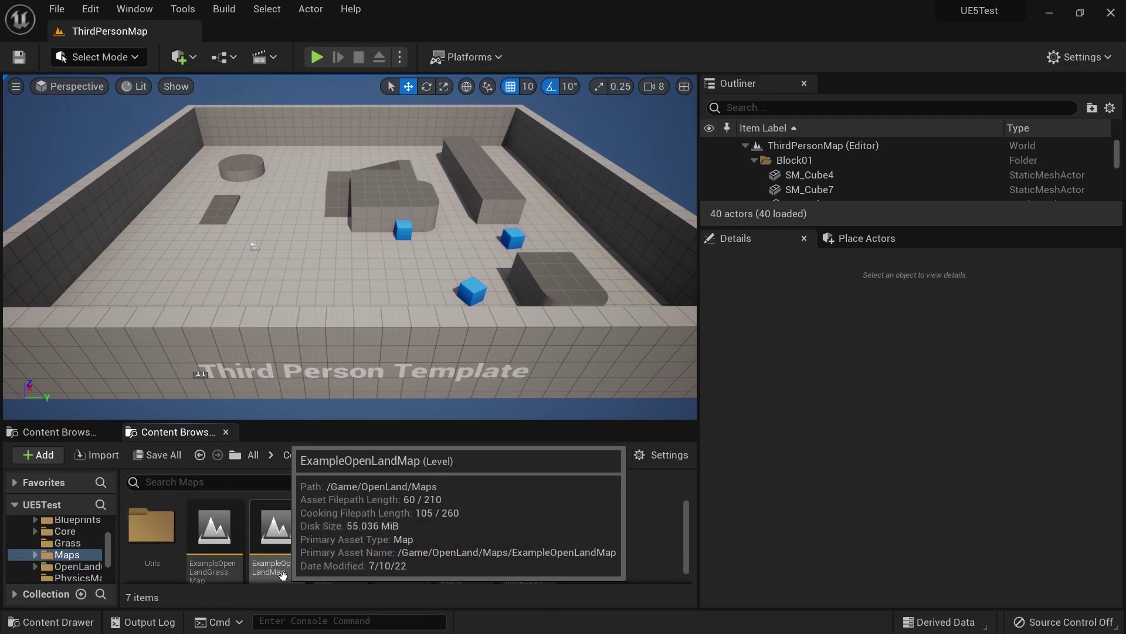
{"action": "double_click", "coordinate": [283, 576]}
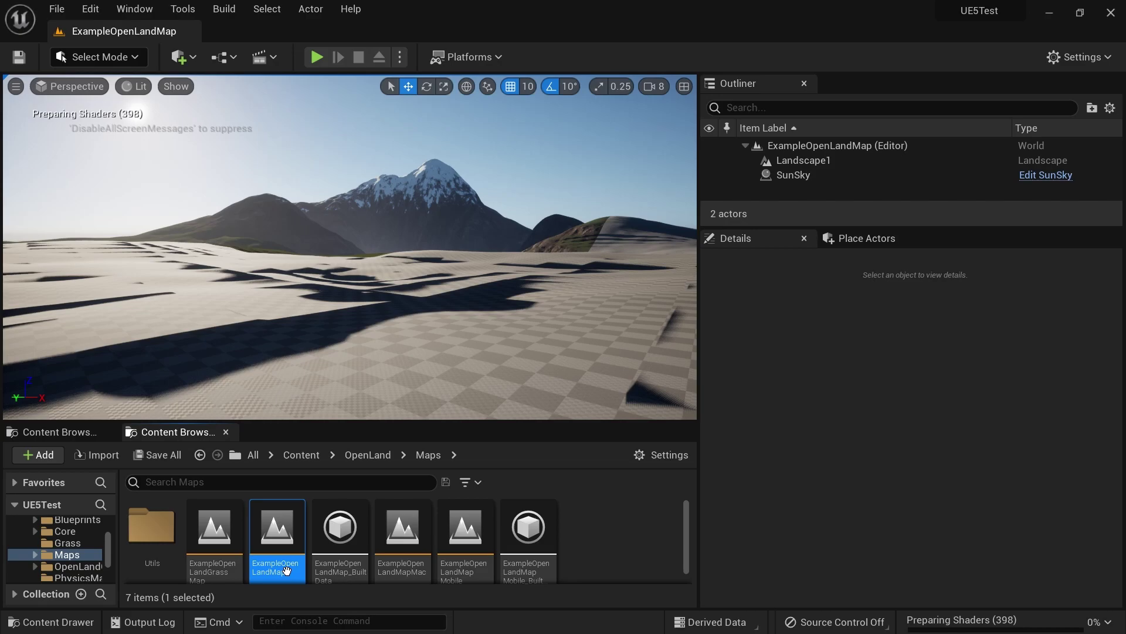
{"action": "mouse_move", "coordinate": [274, 573]}
{"action": "left_click", "coordinate": [302, 456]}
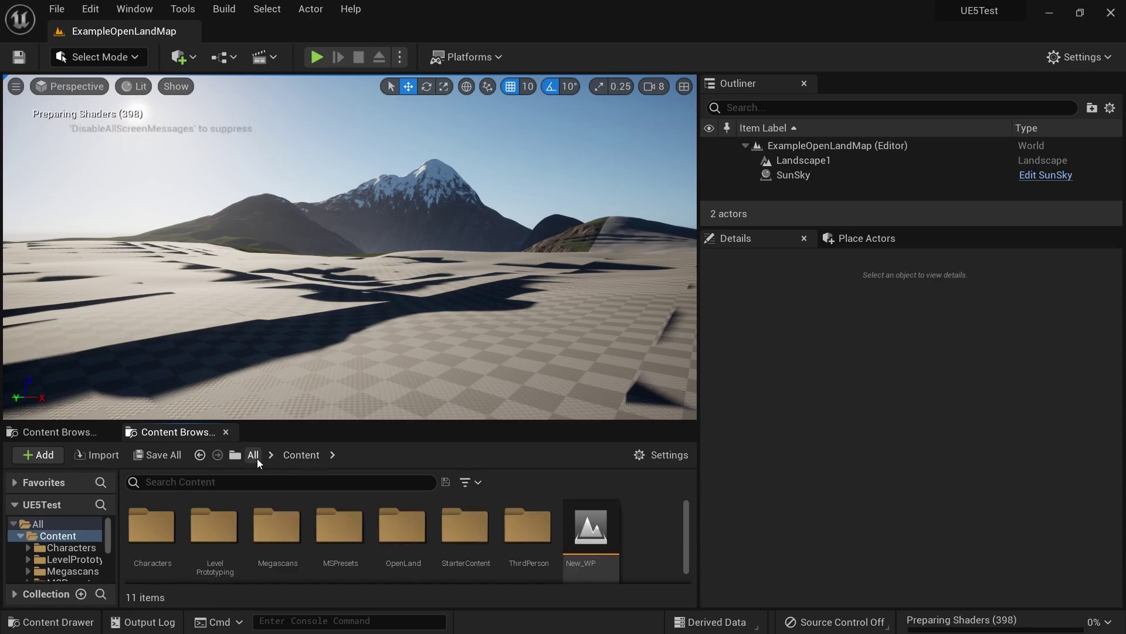
Browse to Content/ThirdPerson/Blueprints and open BP_ThirdPersonCharacter in the Blueprint editor
{"action": "scroll", "coordinate": [528, 518], "scroll_direction": "down", "scroll_amount": 3}
{"action": "scroll", "coordinate": [555, 540], "scroll_direction": "up", "scroll_amount": 2}
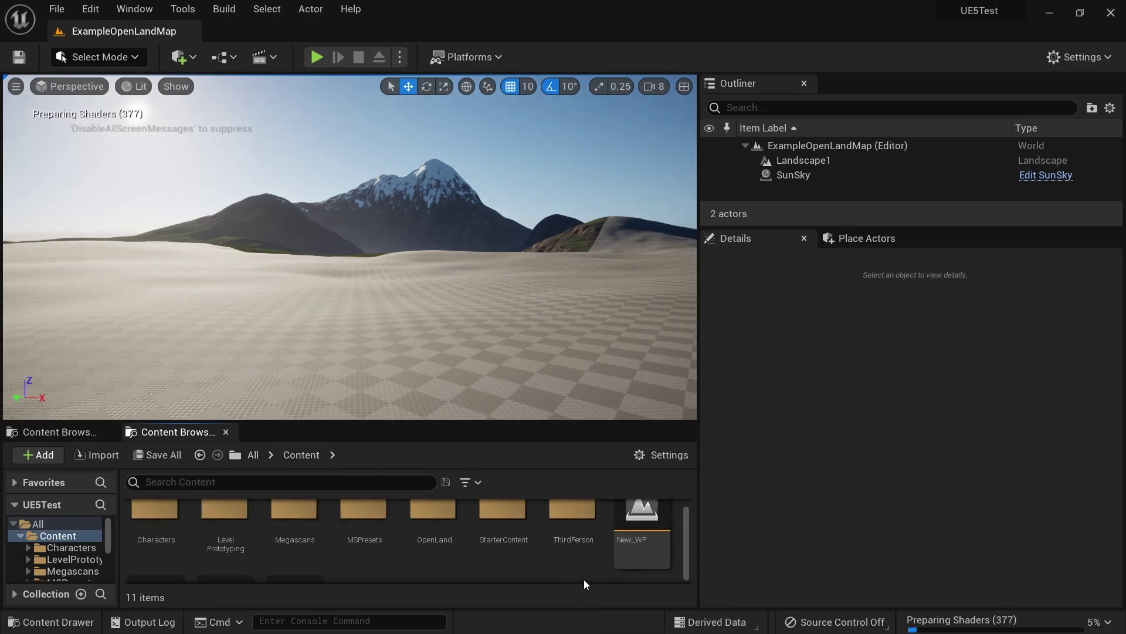
{"action": "double_click", "coordinate": [575, 539]}
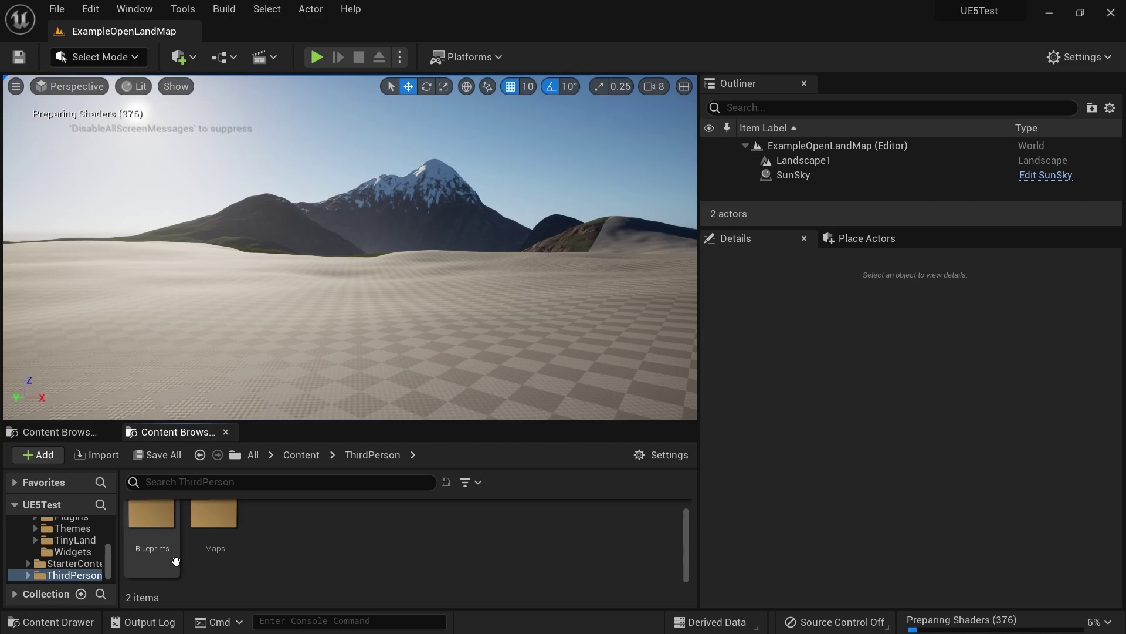
{"action": "double_click", "coordinate": [154, 528]}
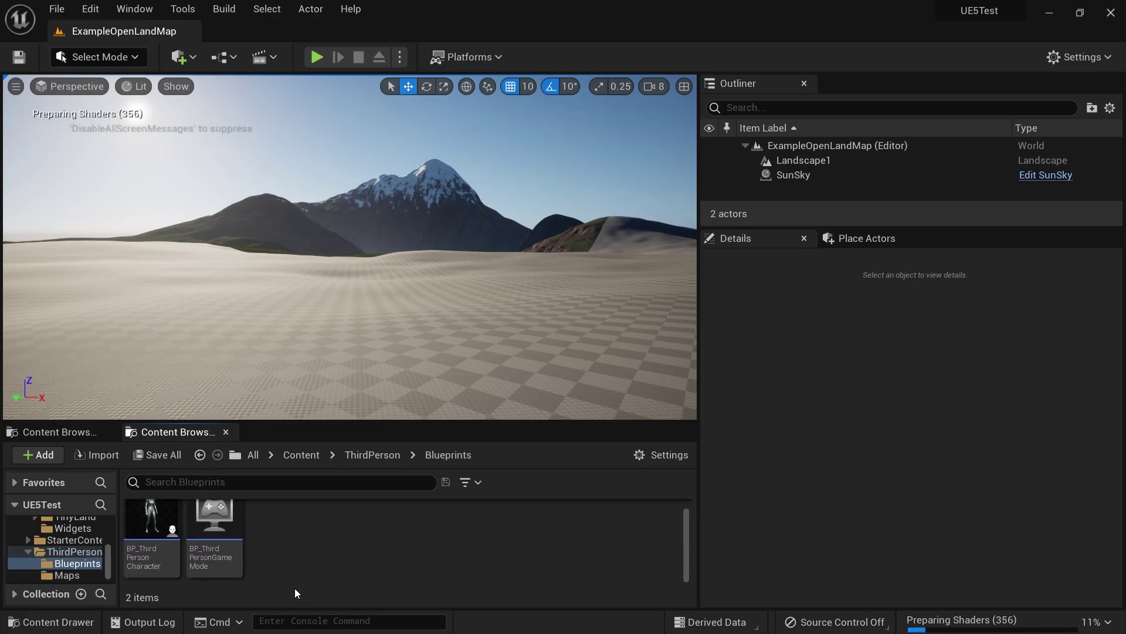
{"action": "mouse_move", "coordinate": [233, 567]}
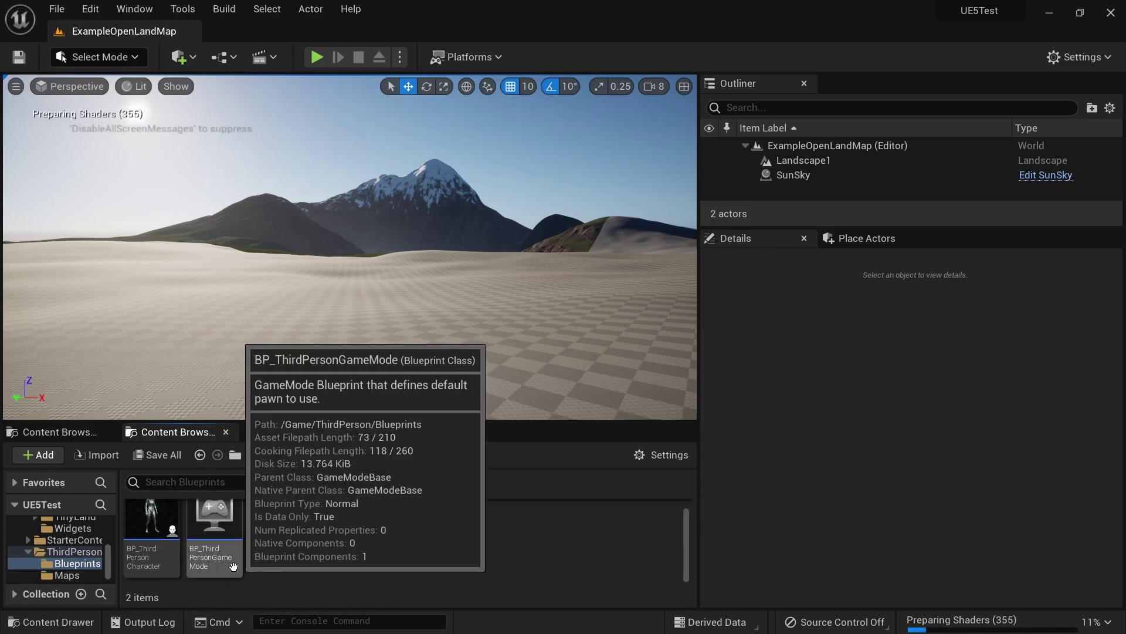
{"action": "left_click", "coordinate": [165, 569]}
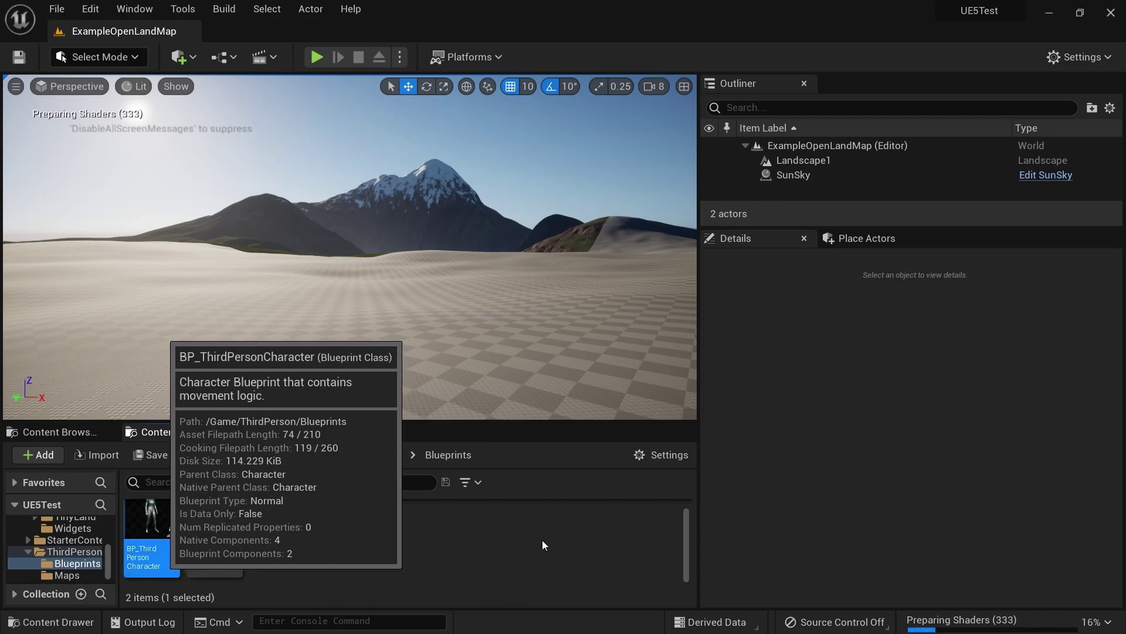
{"action": "double_click", "coordinate": [145, 554]}
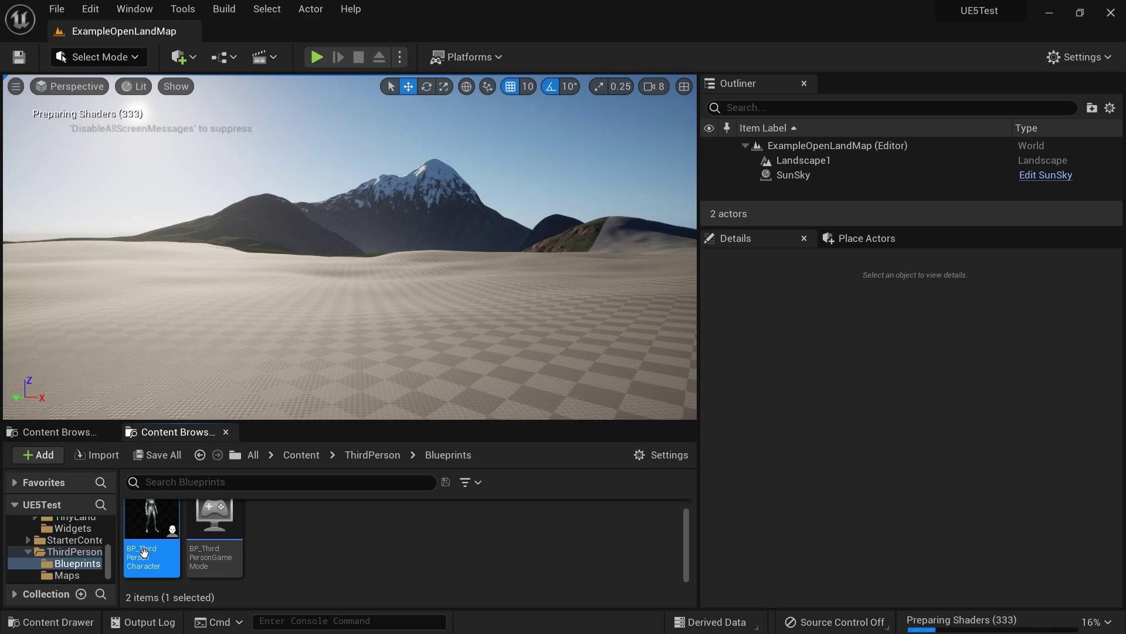
{"action": "scroll", "coordinate": [616, 422], "scroll_direction": "down", "scroll_amount": 5}
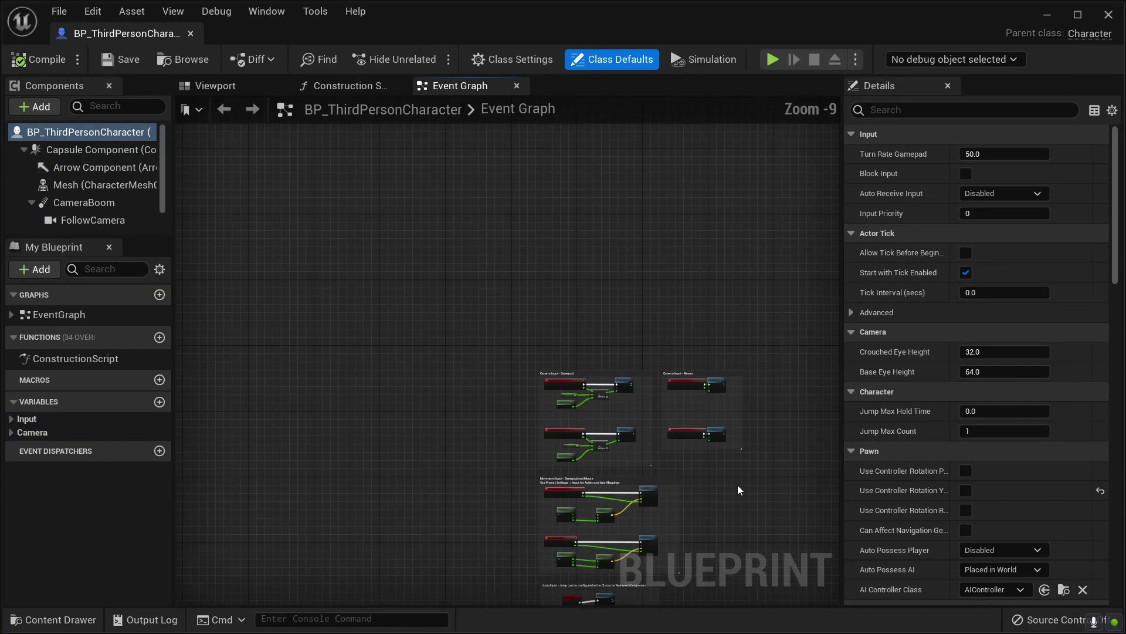
Pan to the Jump Input area of the Event Graph and add an Event Tick node
{"action": "right_click_drag", "start_coordinate": [741, 518], "coordinate": [599, 264]}
{"action": "scroll", "coordinate": [478, 352], "scroll_direction": "up", "scroll_amount": 5}
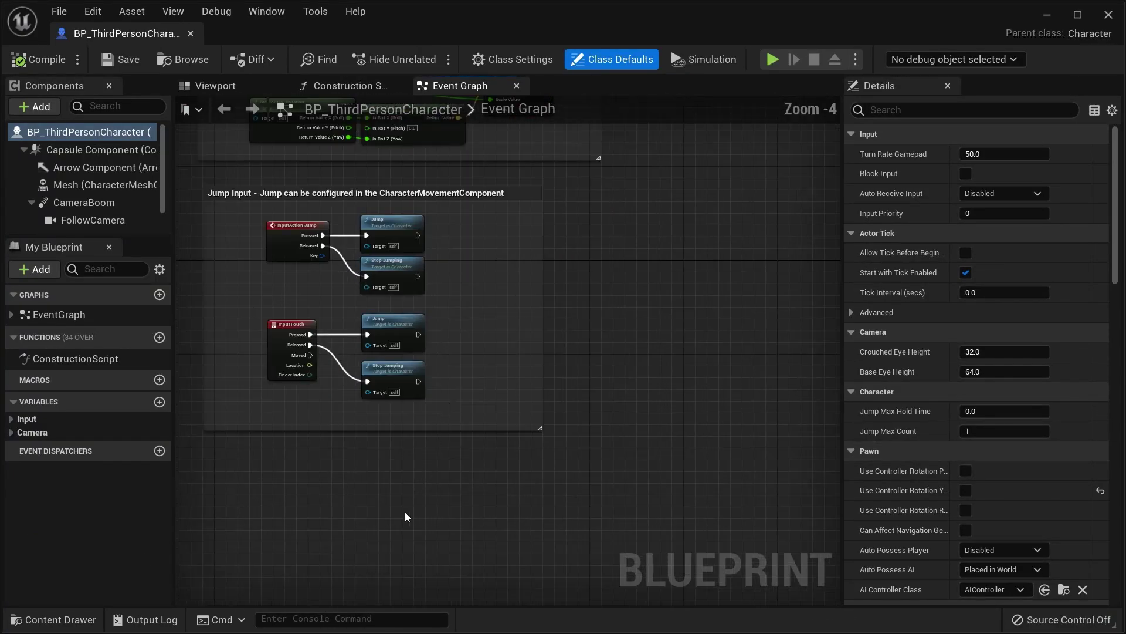
{"action": "right_click_drag", "start_coordinate": [359, 523], "coordinate": [331, 443]}
{"action": "right_click", "coordinate": [331, 443]}
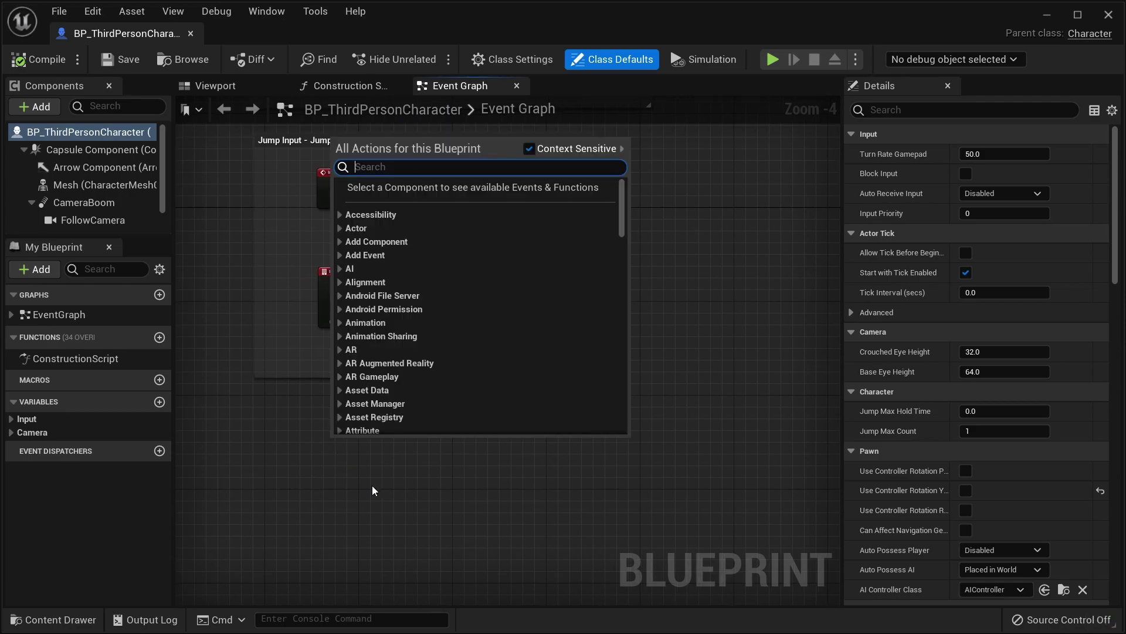
{"action": "left_click", "coordinate": [360, 495]}
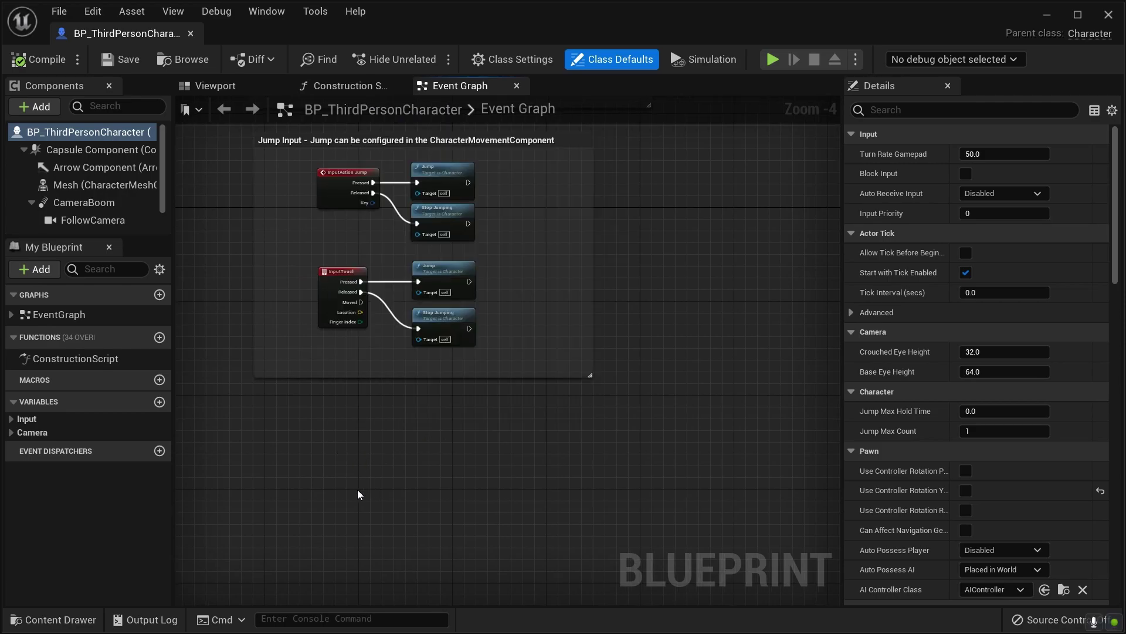
{"action": "right_click", "coordinate": [314, 469]}
{"action": "type", "text": "Eve"}
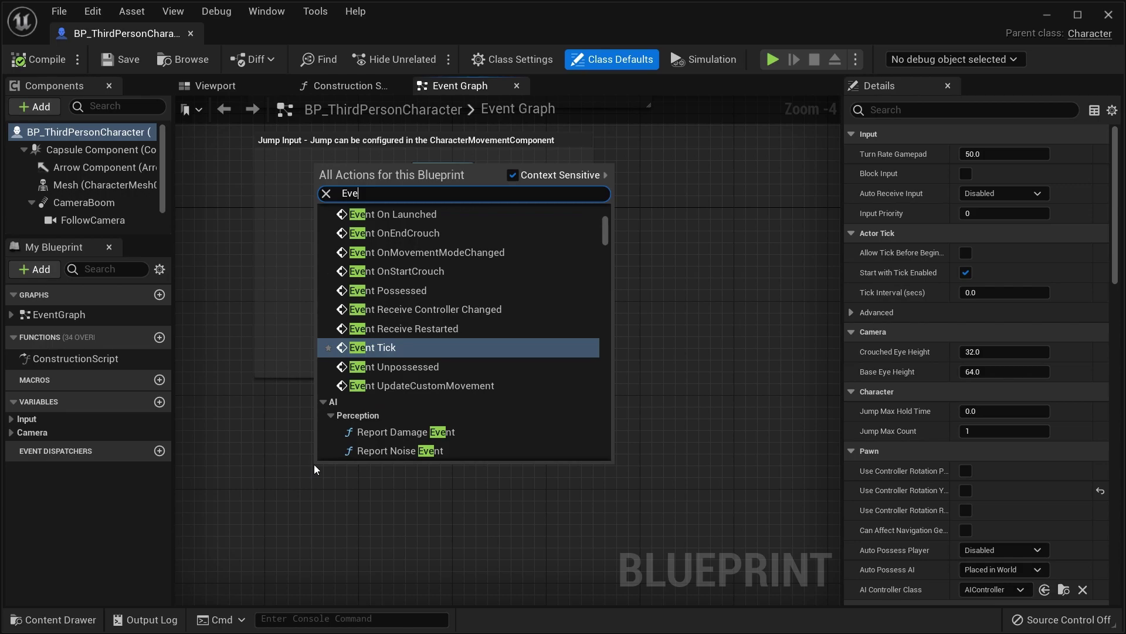
{"action": "key", "text": "Return"}
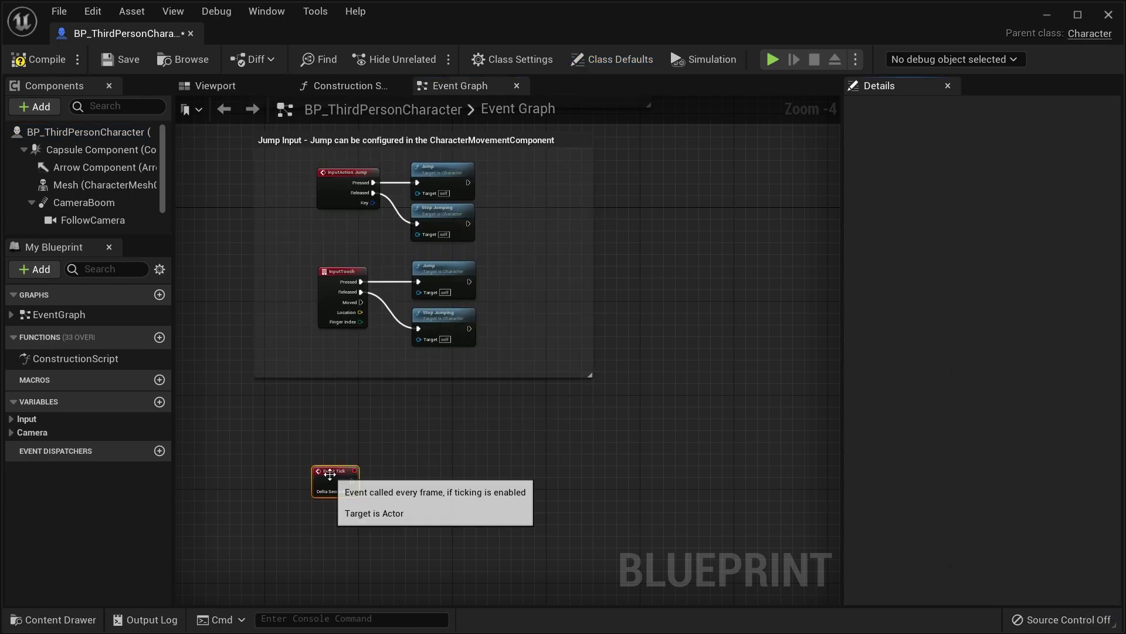
Add a Print String node beside Event Tick and connect Event Tick's execution pin to it
{"action": "scroll", "coordinate": [378, 476], "scroll_direction": "up", "scroll_amount": 2}
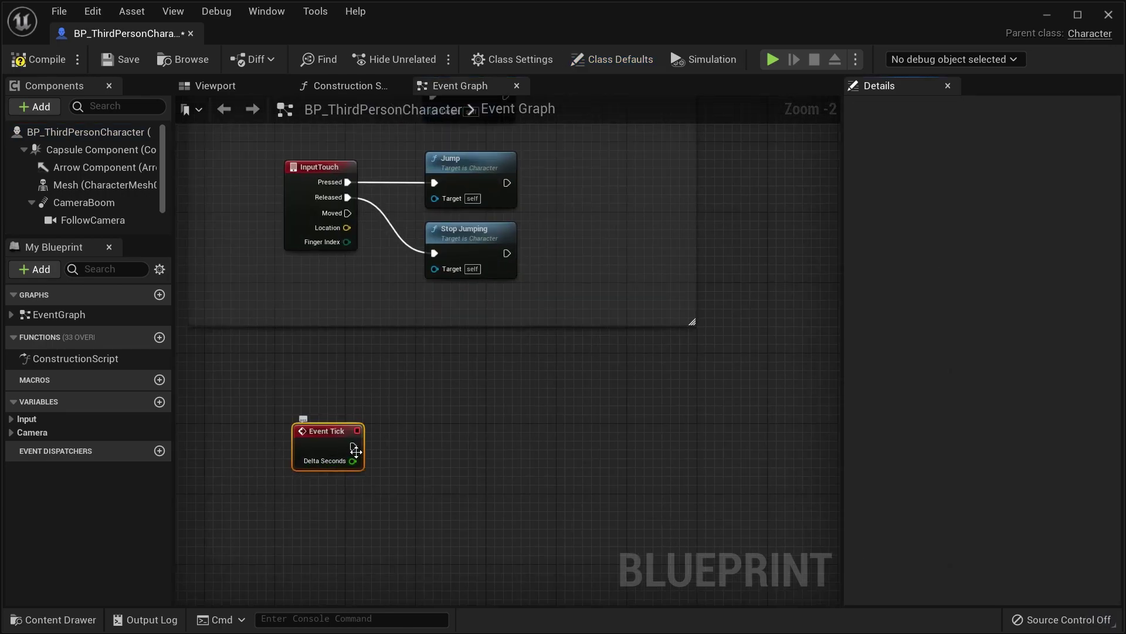
{"action": "left_click_drag", "start_coordinate": [352, 446], "coordinate": [492, 480]}
{"action": "type", "text": "Pt"}
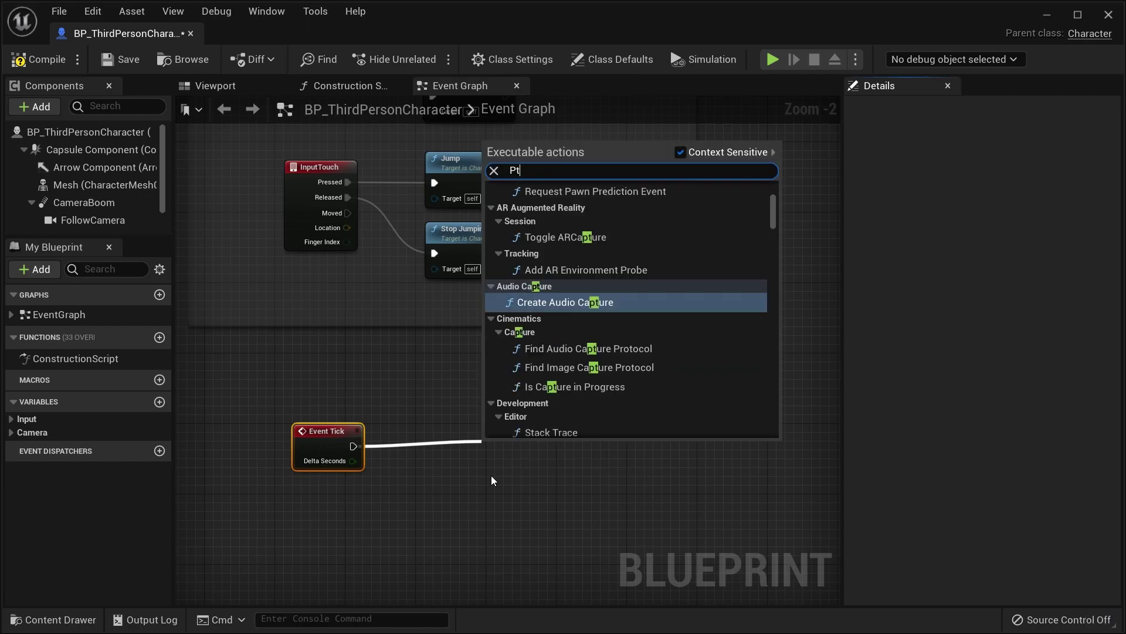
{"action": "type", "text": "i"}
{"action": "key", "text": "BackSpace"}
{"action": "key", "text": "BackSpace"}
{"action": "type", "text": "ri"}
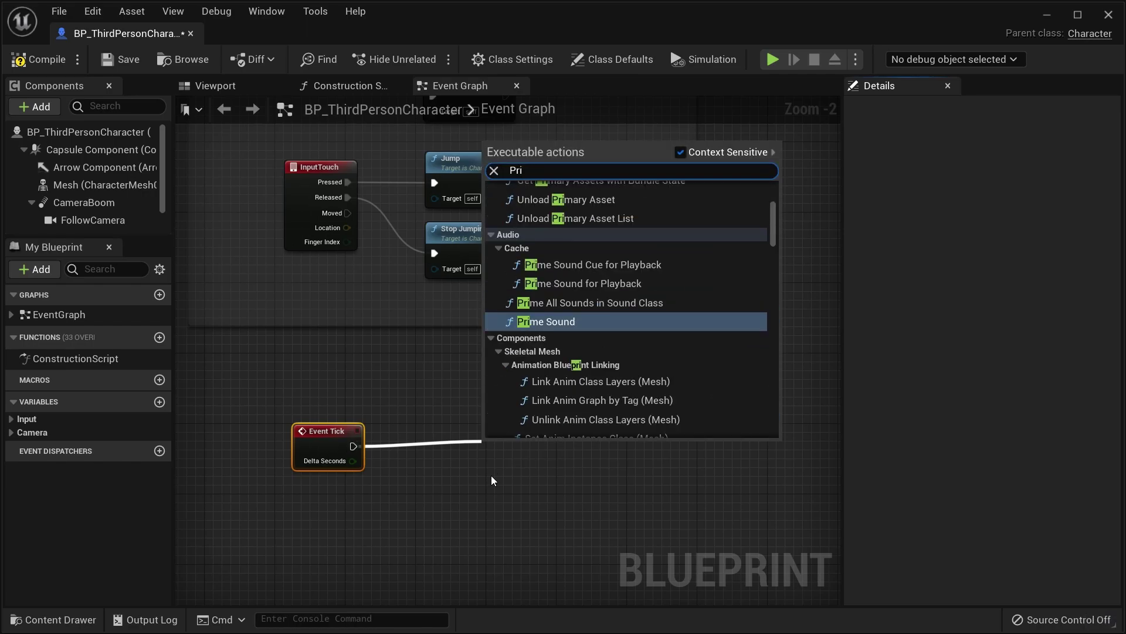
{"action": "key", "text": "Return"}
{"action": "key", "text": "Delete"}
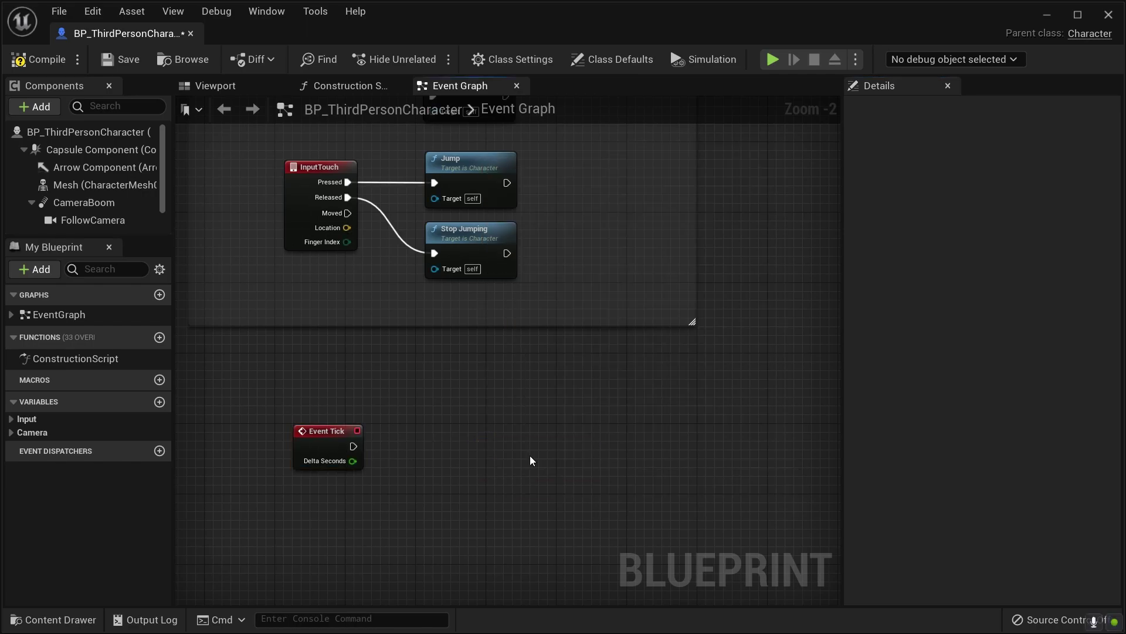
{"action": "right_click", "coordinate": [532, 461]}
{"action": "type", "text": "Print"}
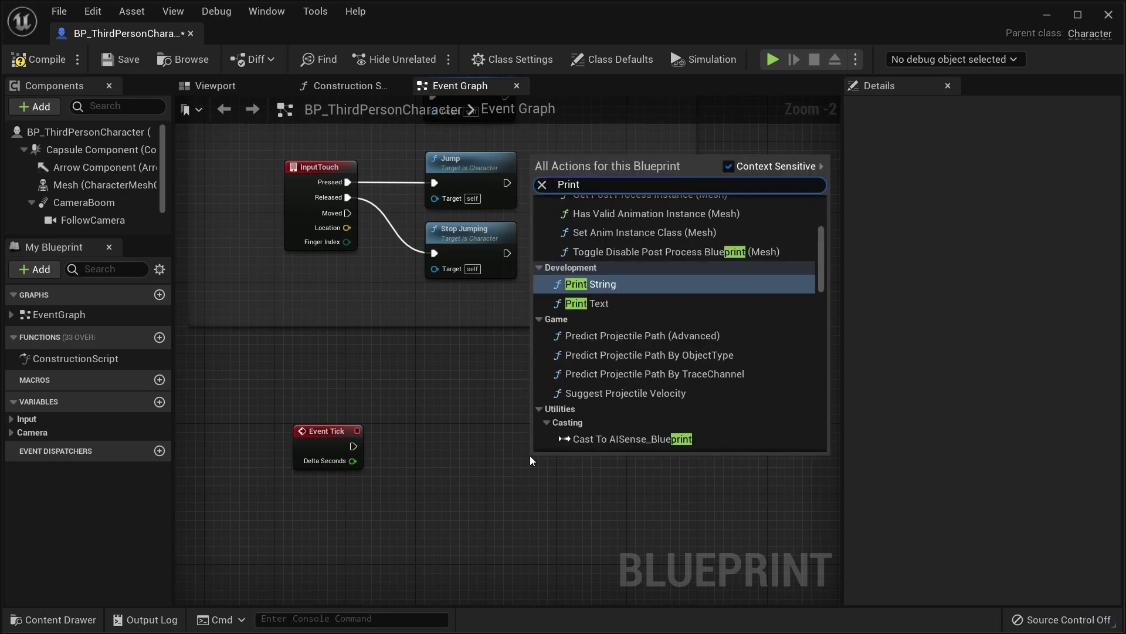
{"action": "key", "text": "Return"}
{"action": "left_click_drag", "start_coordinate": [543, 461], "coordinate": [508, 426]}
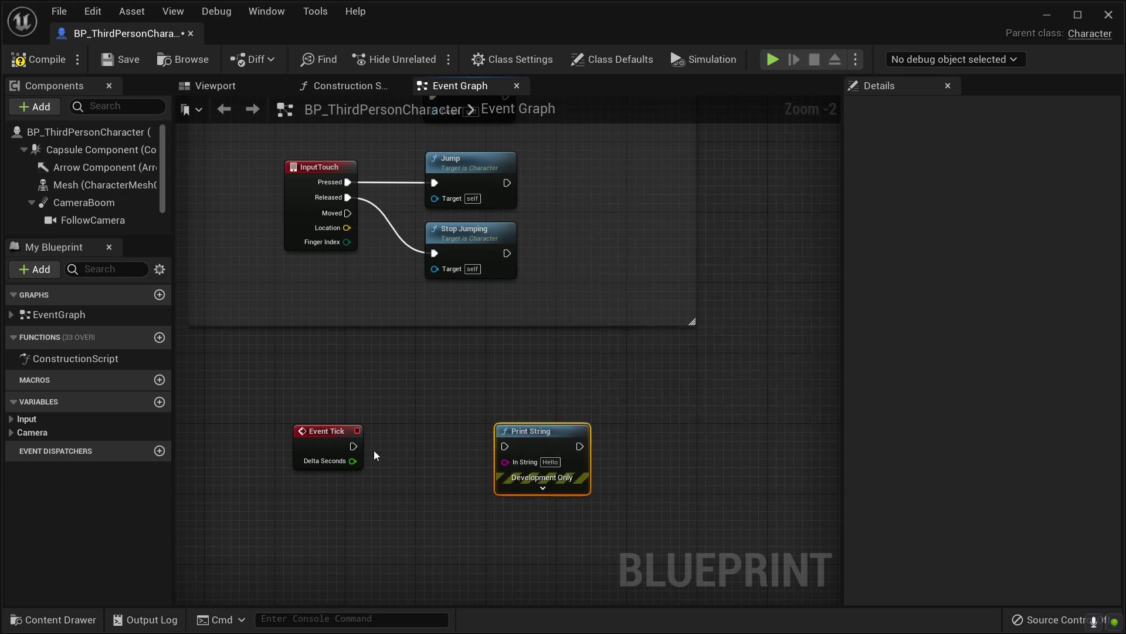
{"action": "left_click_drag", "start_coordinate": [353, 446], "coordinate": [506, 446]}
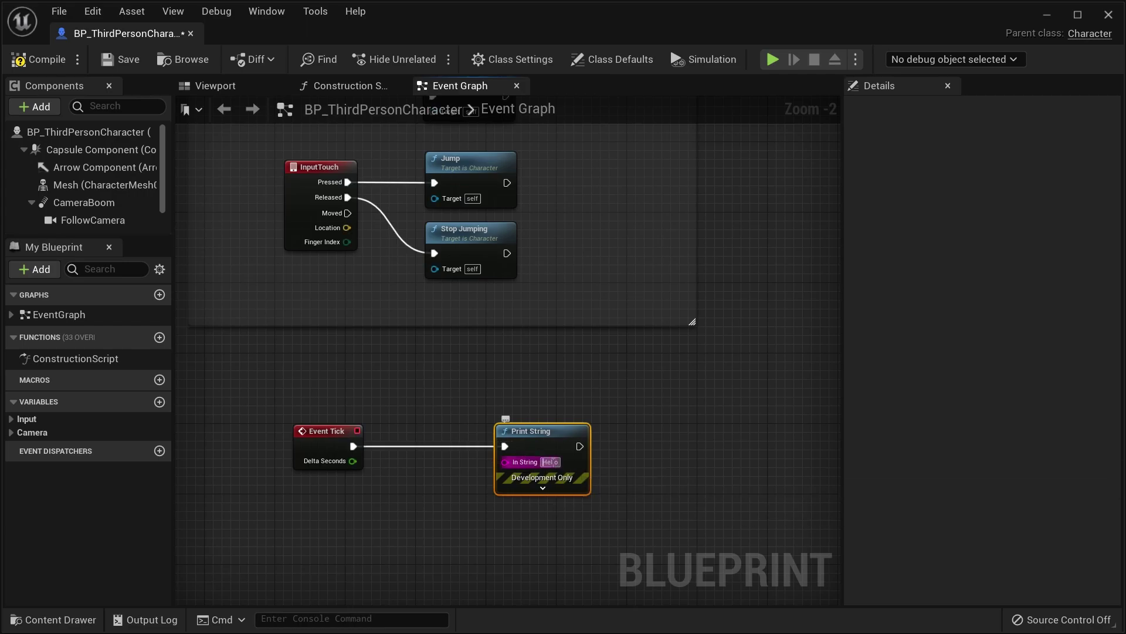
Compile and save BP_ThirdPersonCharacter, and dock its editor beside the level
{"action": "left_click", "coordinate": [39, 59]}
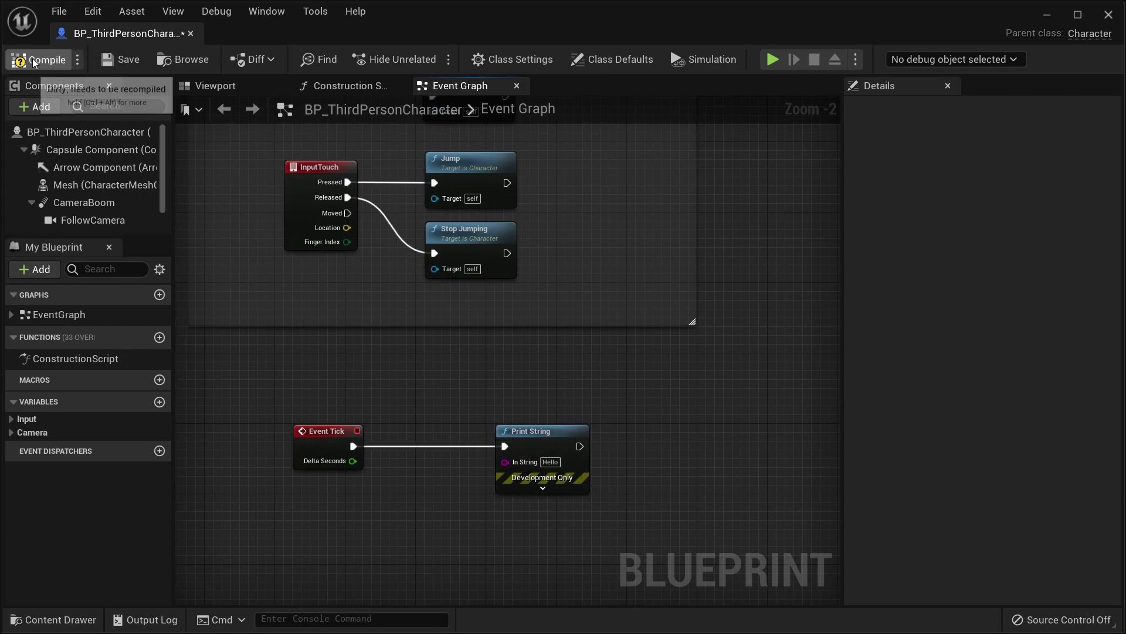
{"action": "left_click", "coordinate": [122, 60]}
{"action": "left_click_drag", "start_coordinate": [298, 27], "coordinate": [409, 107]}
{"action": "left_click_drag", "start_coordinate": [254, 117], "coordinate": [256, 37]}
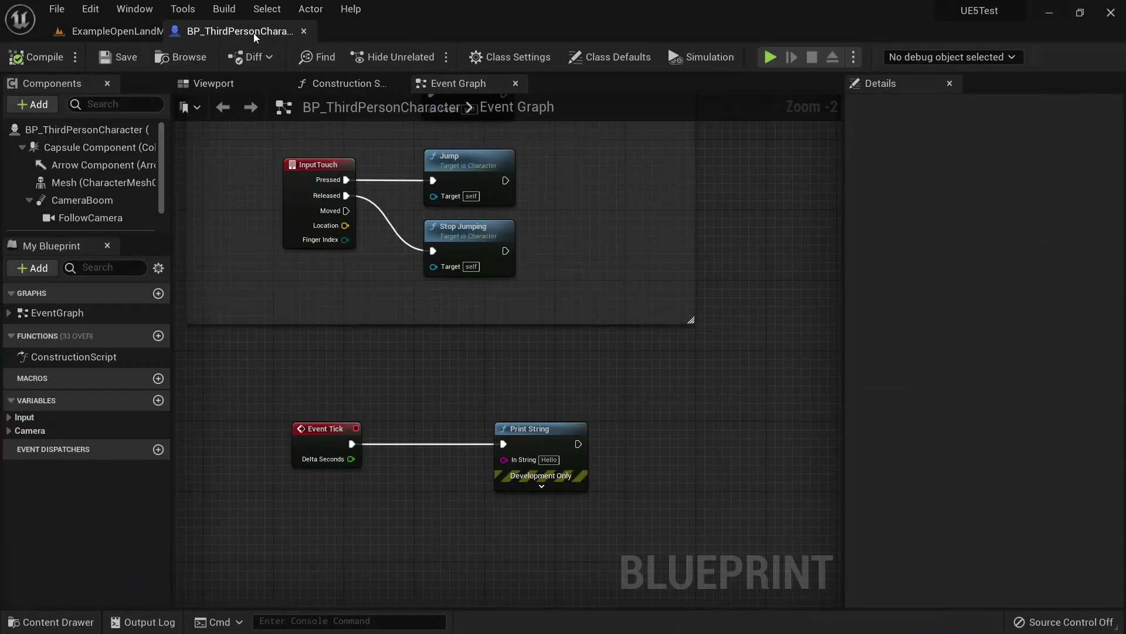
Play-test ExampleOpenLandMap running forward to see Hello printed, then return to the Event Graph
{"action": "left_click", "coordinate": [111, 36]}
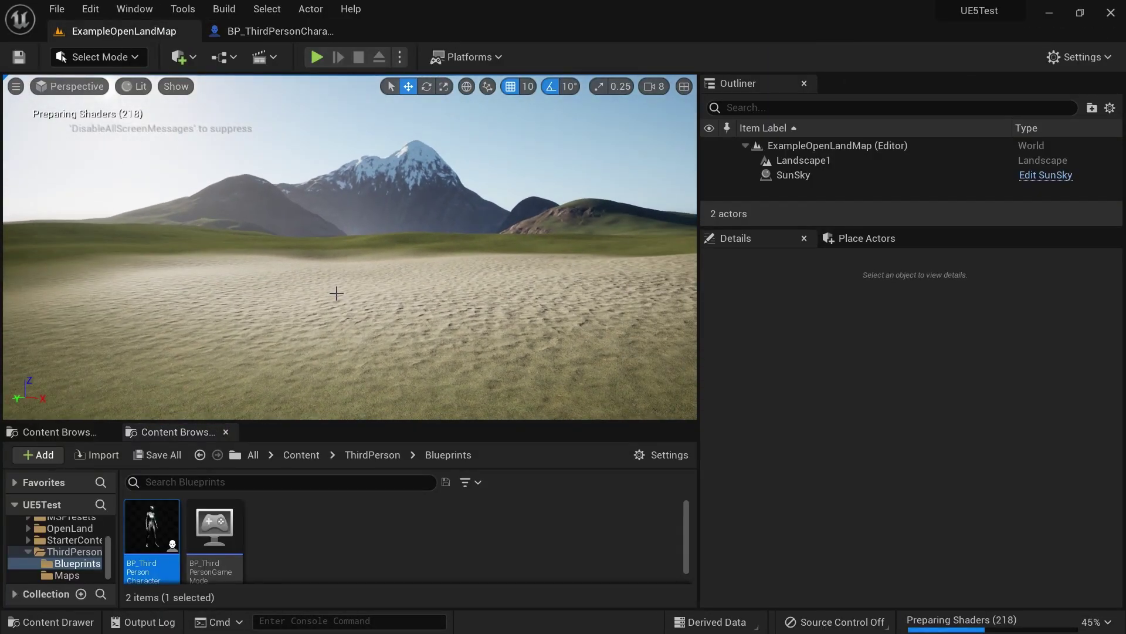
{"action": "key", "text": "alt+p"}
{"action": "key", "text": "w"}
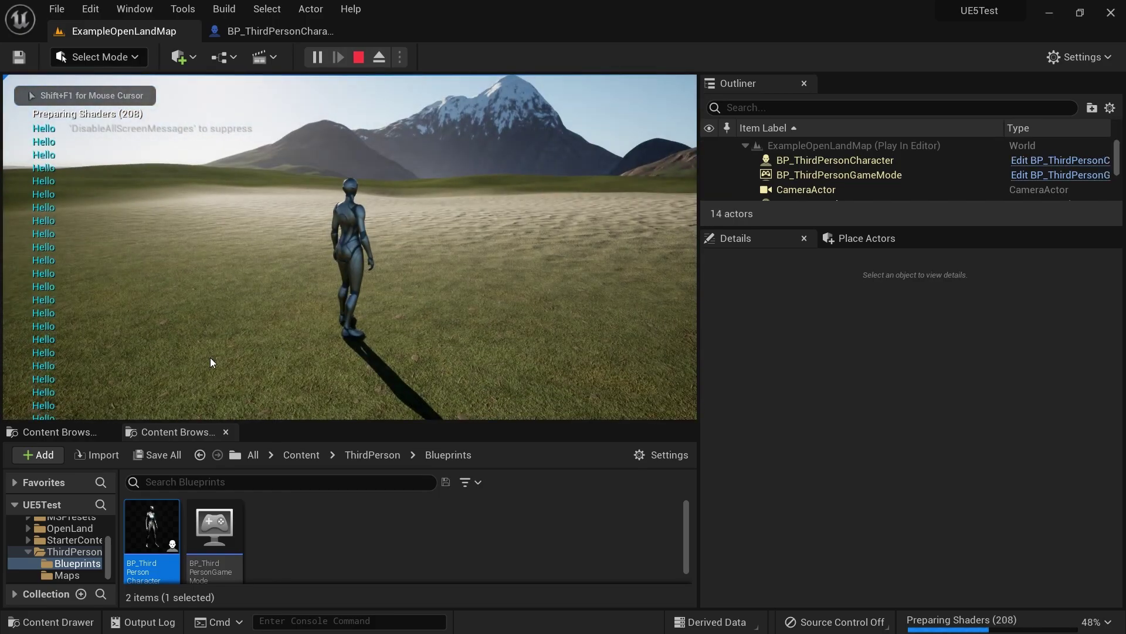
{"action": "key", "text": "Escape"}
{"action": "left_click", "coordinate": [236, 33]}
{"action": "left_click", "coordinate": [113, 37]}
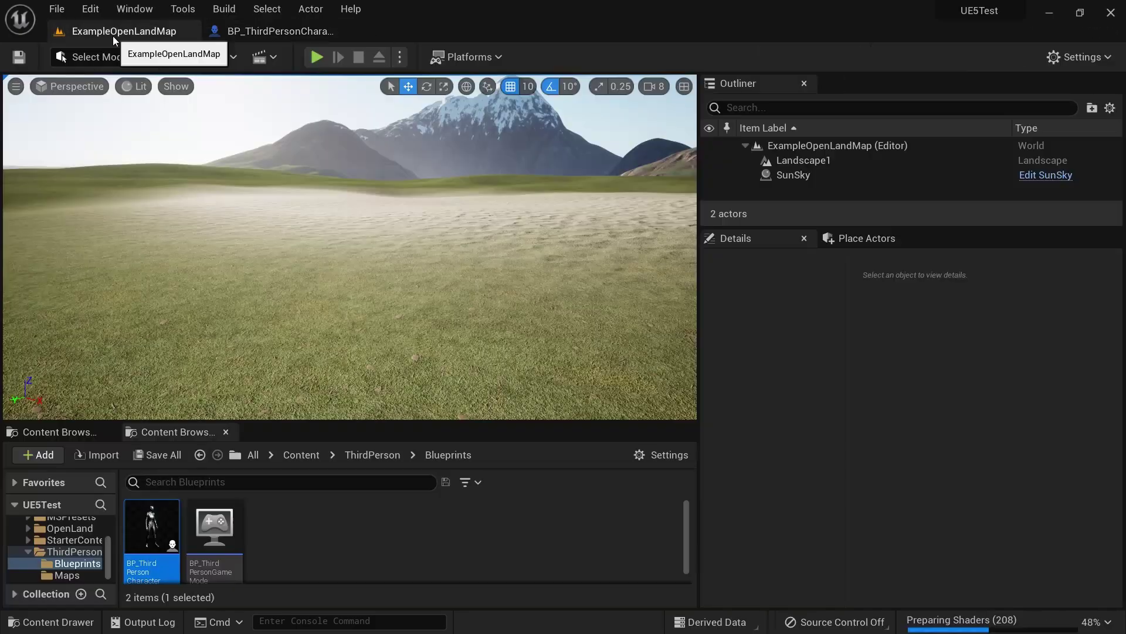
{"action": "left_click", "coordinate": [244, 33]}
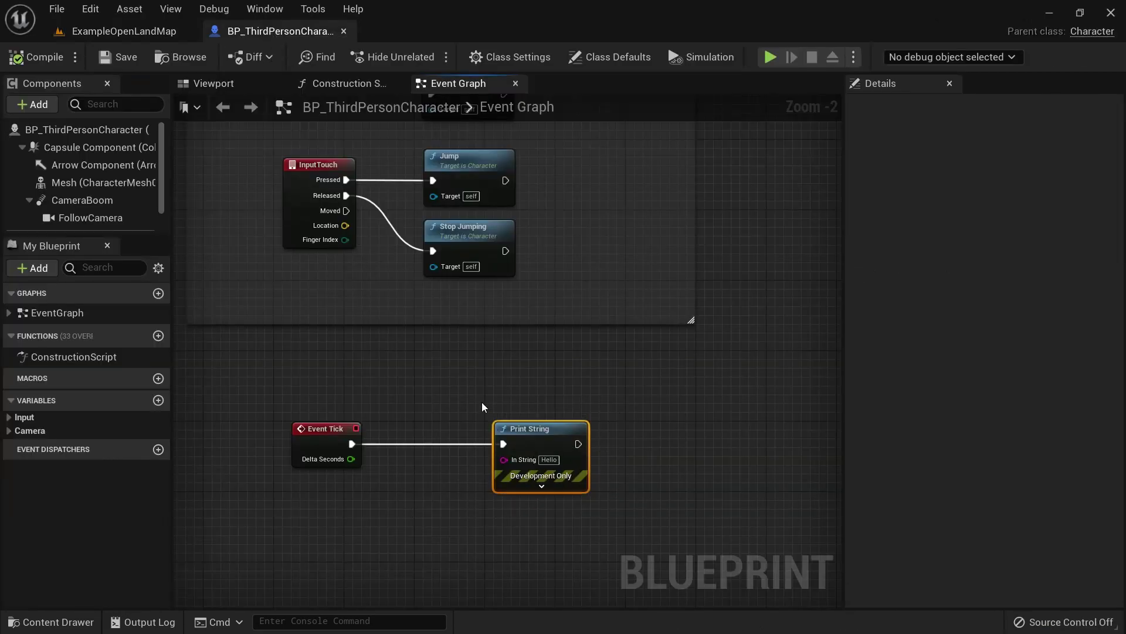
Replace Print String with a Detect Physics Material node driven by Event Tick
{"action": "key", "text": "Delete"}
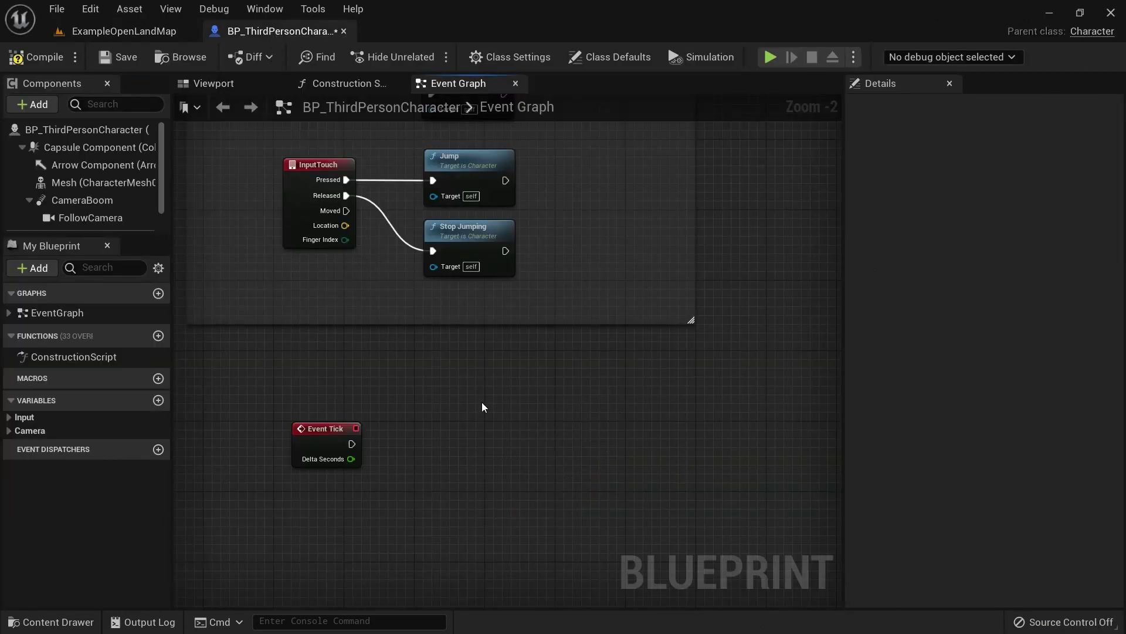
{"action": "right_click", "coordinate": [479, 454]}
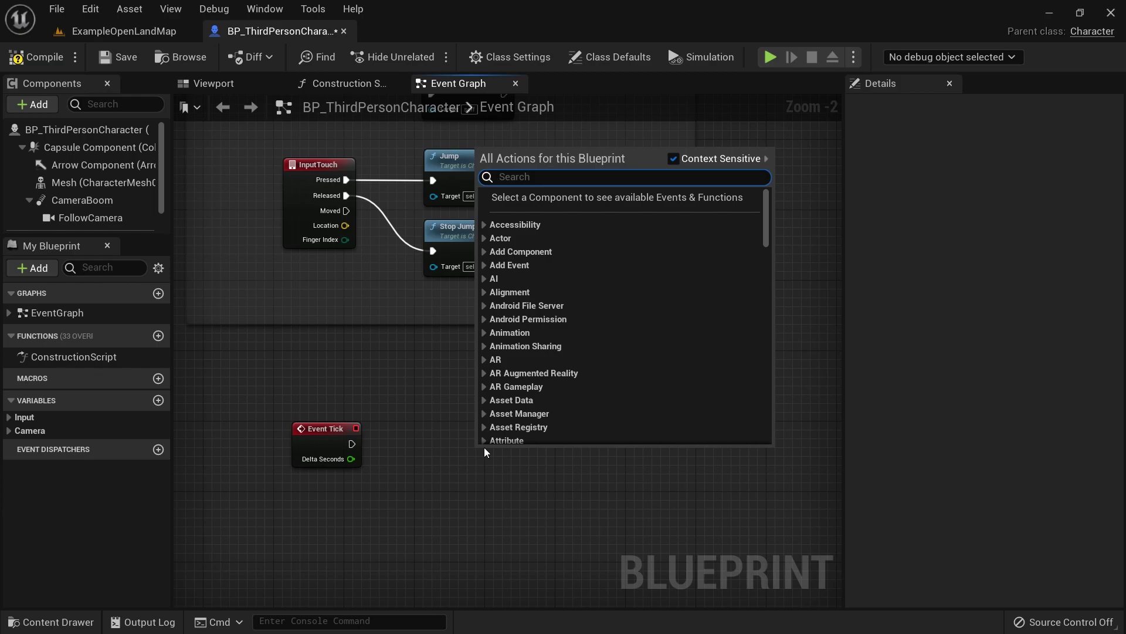
{"action": "type", "text": "Detec"}
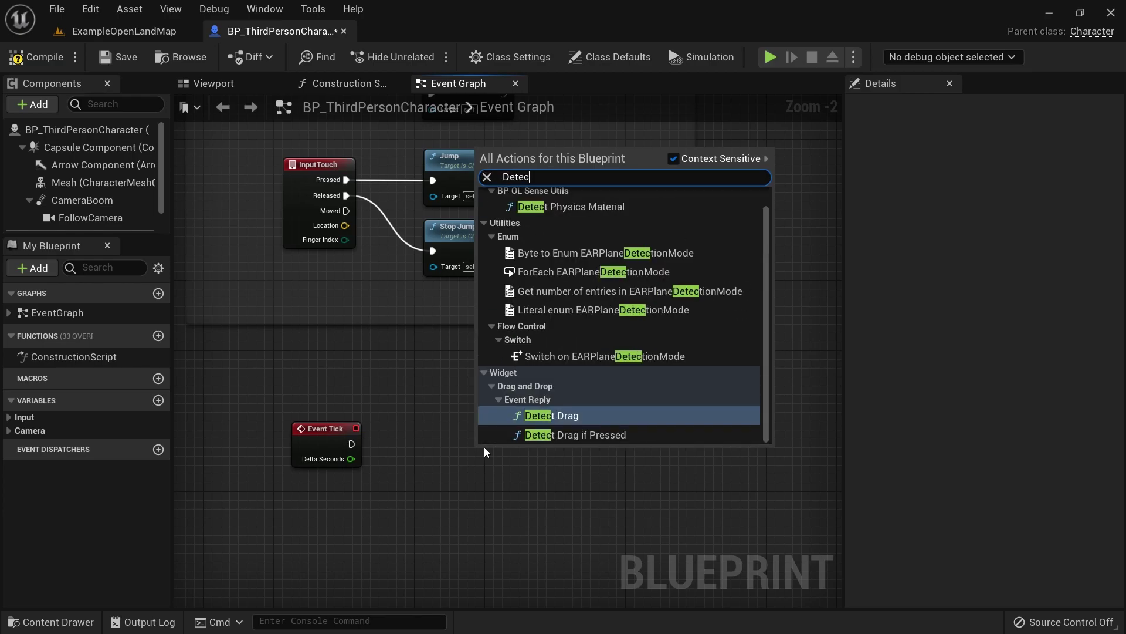
{"action": "left_click", "coordinate": [583, 223]}
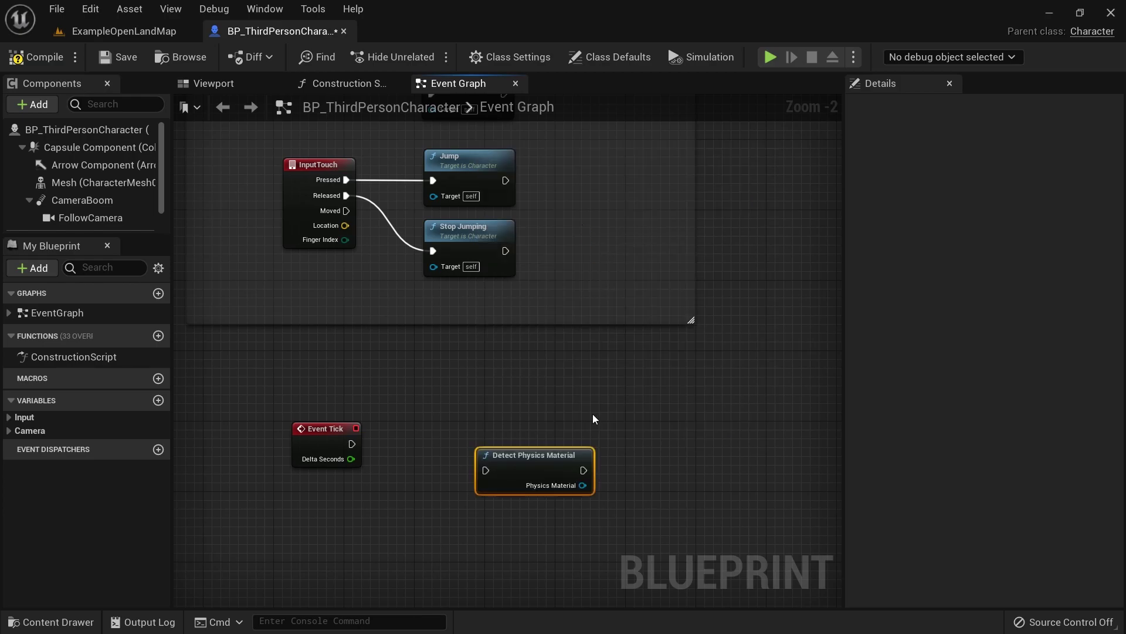
{"action": "scroll", "coordinate": [546, 453], "scroll_direction": "up", "scroll_amount": 1}
{"action": "left_click_drag", "start_coordinate": [562, 452], "coordinate": [551, 432]}
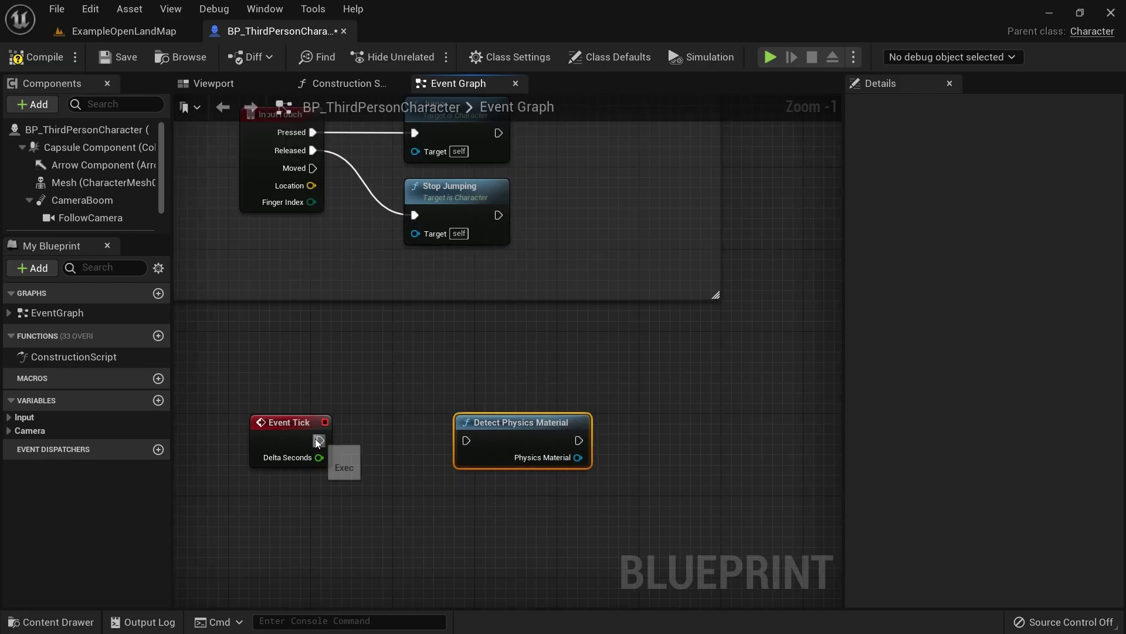
{"action": "mouse_move", "coordinate": [466, 442]}
{"action": "left_mouse_down"}
{"action": "mouse_move", "coordinate": [449, 424]}
{"action": "mouse_move", "coordinate": [461, 431]}
{"action": "left_mouse_up"}
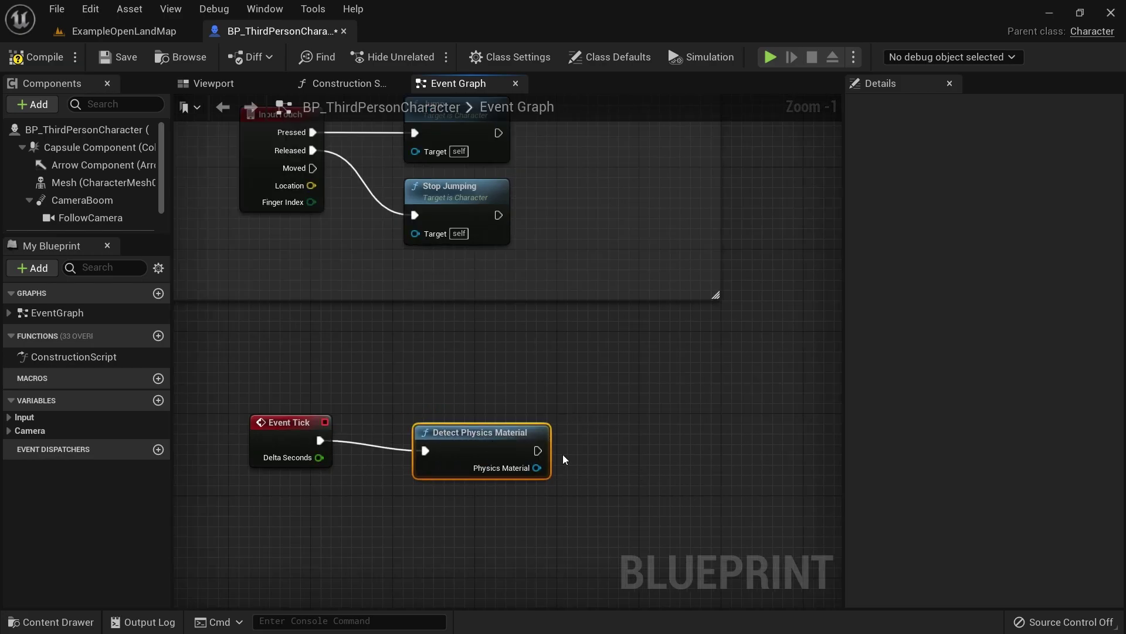
Add Print String after it, feed the material's display name into In String, and compile
{"action": "left_click_drag", "start_coordinate": [618, 450], "coordinate": [651, 431]}
{"action": "type", "text": "print"}
{"action": "key", "text": "Return"}
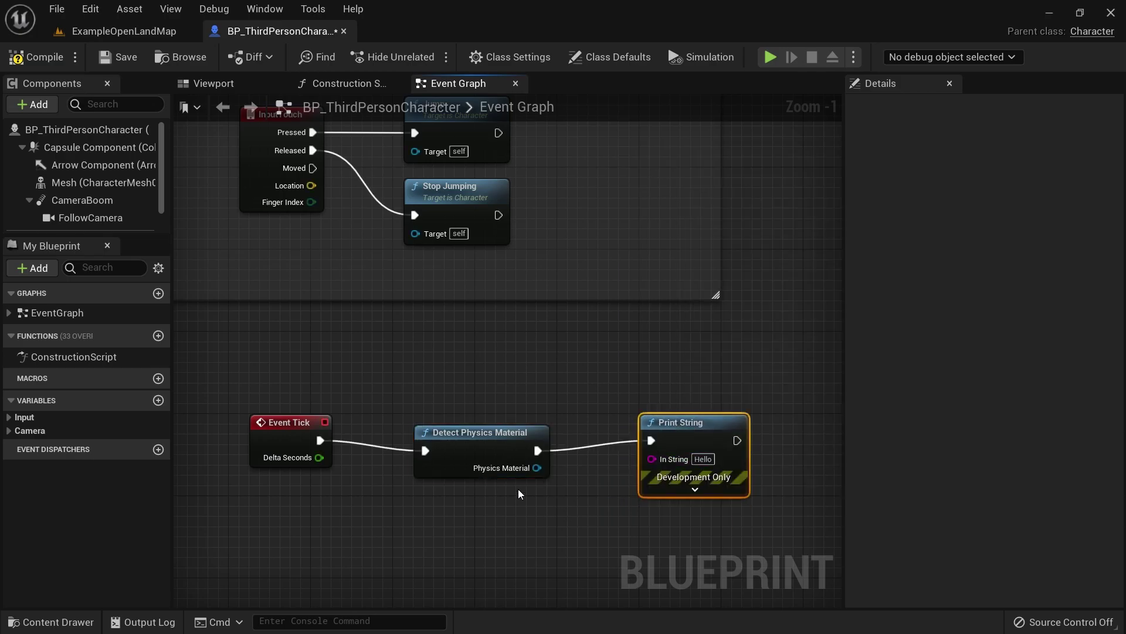
{"action": "left_click_drag", "start_coordinate": [537, 467], "coordinate": [651, 458]}
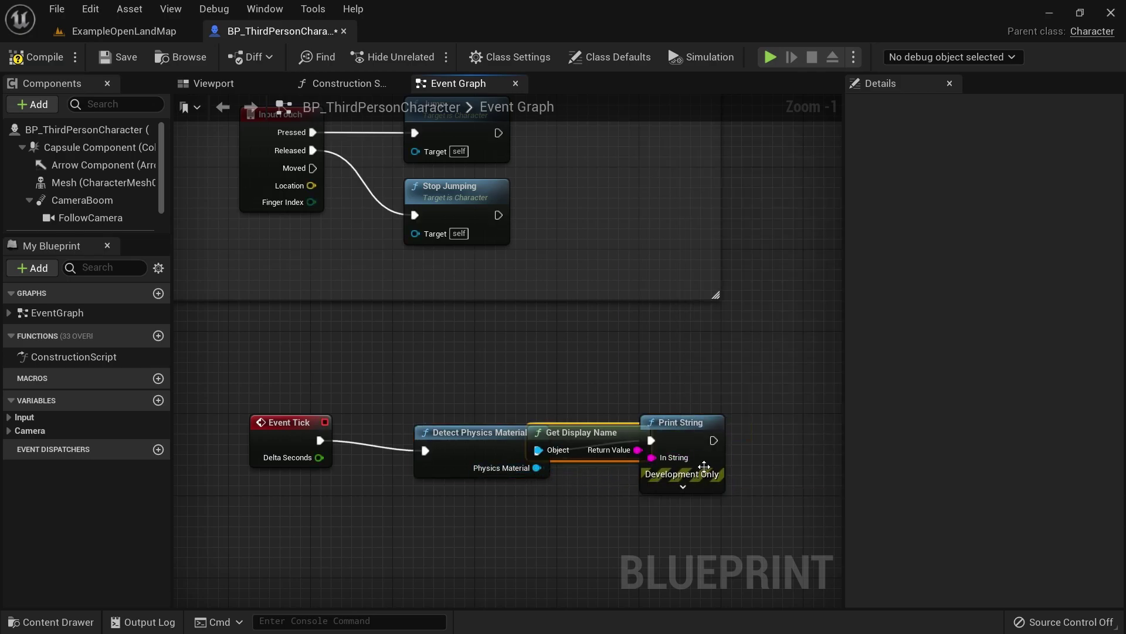
{"action": "left_click_drag", "start_coordinate": [587, 428], "coordinate": [566, 544]}
{"action": "left_click_drag", "start_coordinate": [678, 430], "coordinate": [740, 430]}
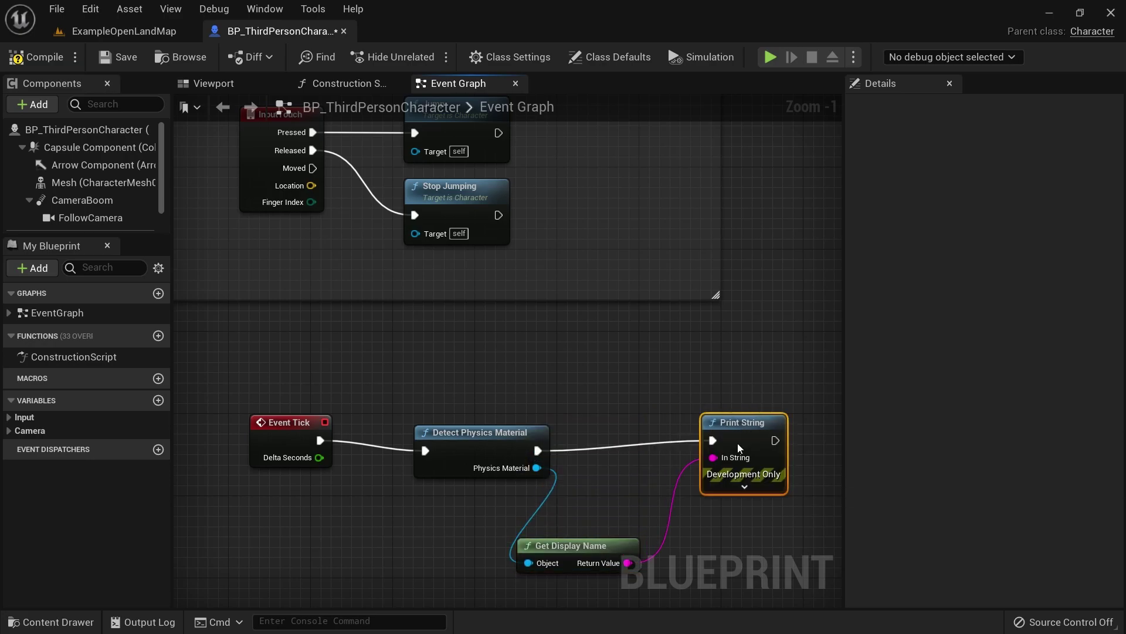
{"action": "left_click", "coordinate": [36, 57]}
Save the Blueprint, then play-test ExampleOpenLandMap by running from grass toward sand
{"action": "left_click", "coordinate": [120, 56]}
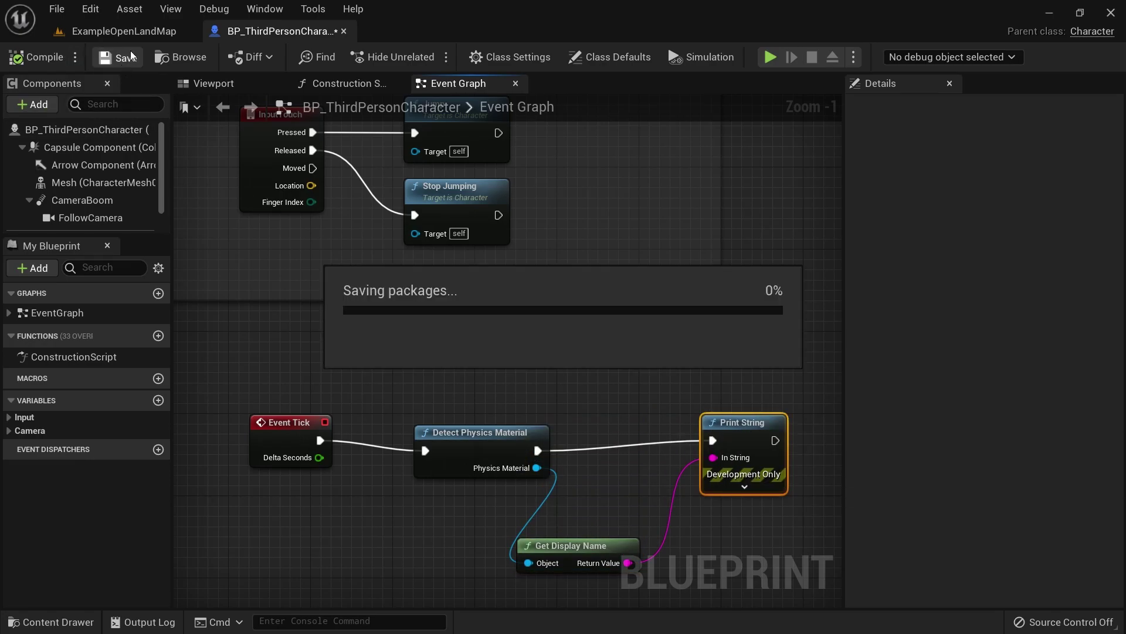
{"action": "left_click", "coordinate": [126, 32]}
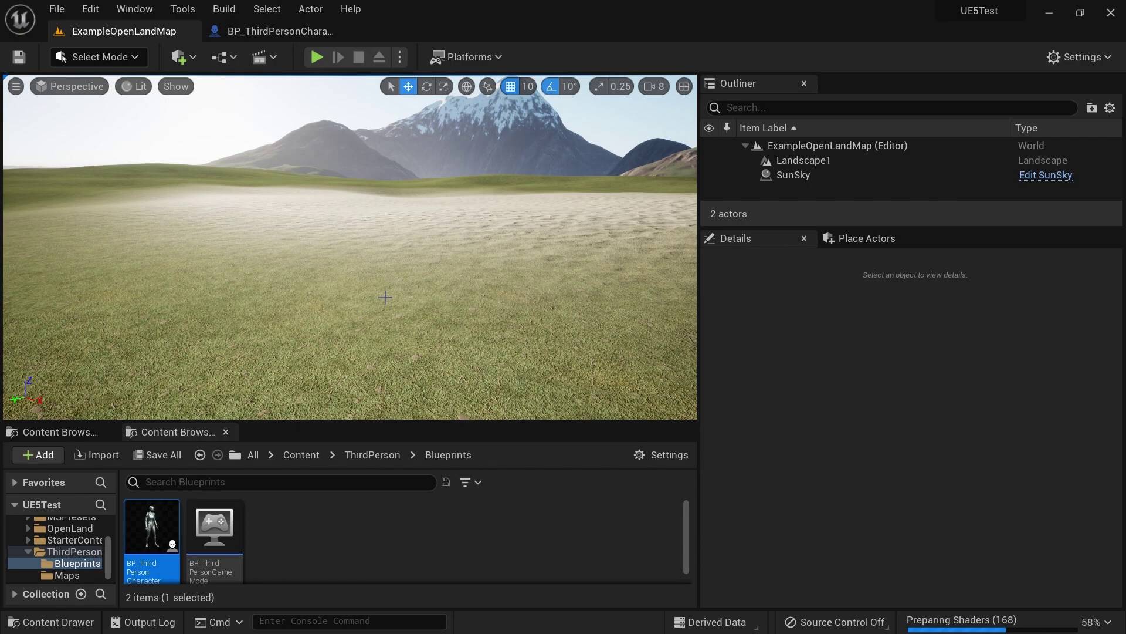
{"action": "key", "text": "alt+p"}
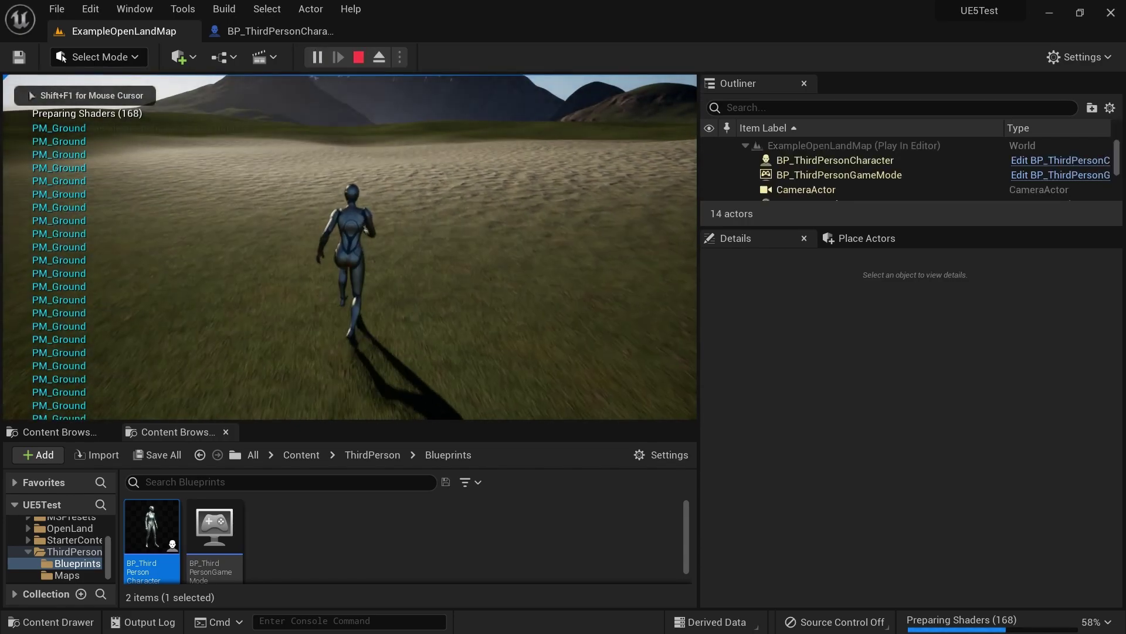
{"action": "key", "text": "w"}
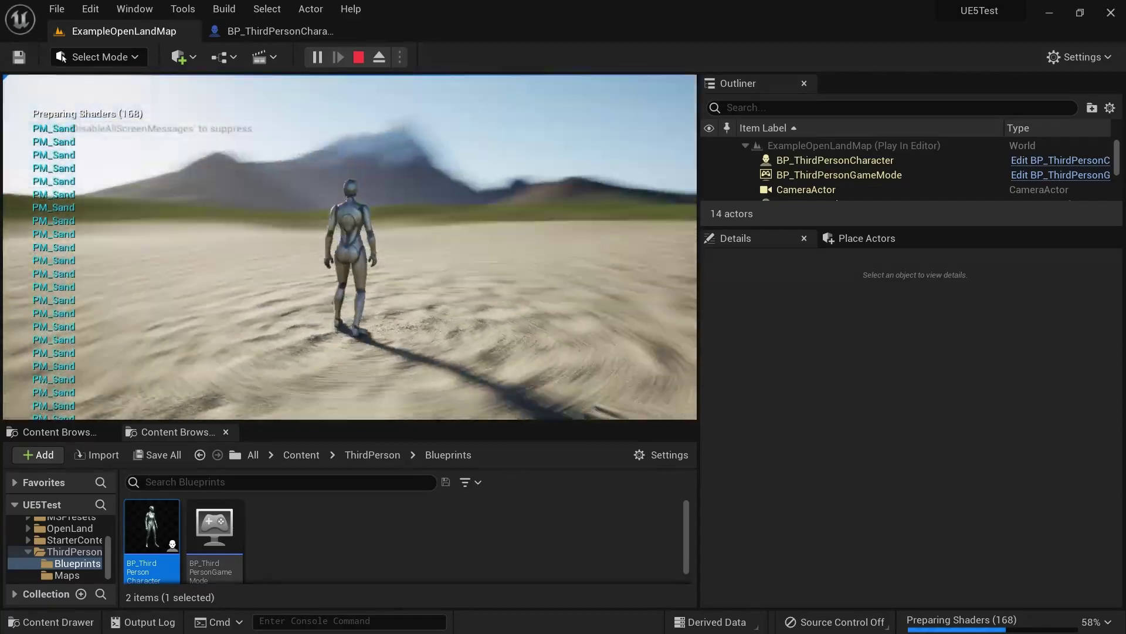
Finish the sand run, end the test, and fly the editor camera to the mountain slope
{"action": "key", "text": "w"}
{"action": "key", "text": "Escape"}
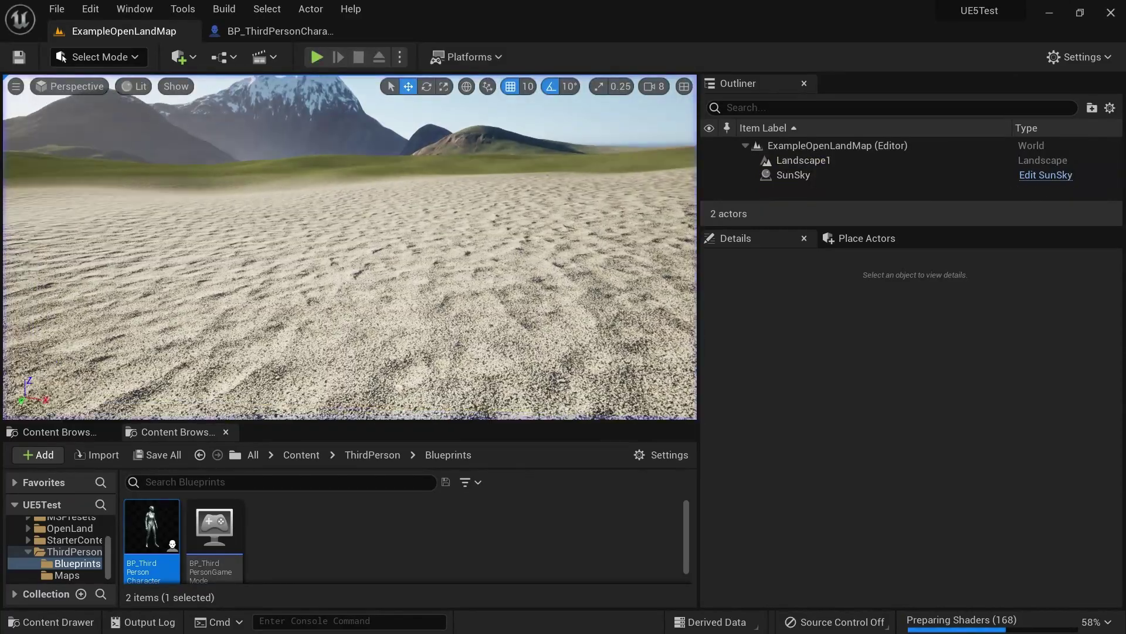
{"action": "key", "text": "w"}
{"action": "right_click_drag", "start_coordinate": [350, 247], "coordinate": [505, 250]}
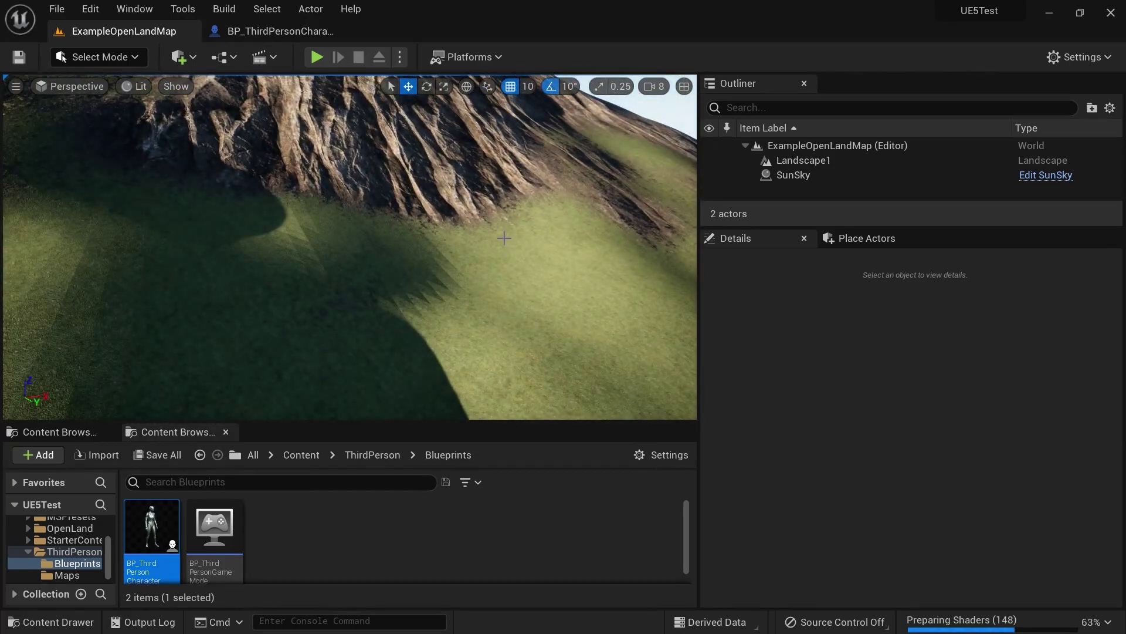
Play-test up the rocky slope (PM_Slope) and back onto grass (PM_Ground), then stop
{"action": "key", "text": "alt+p"}
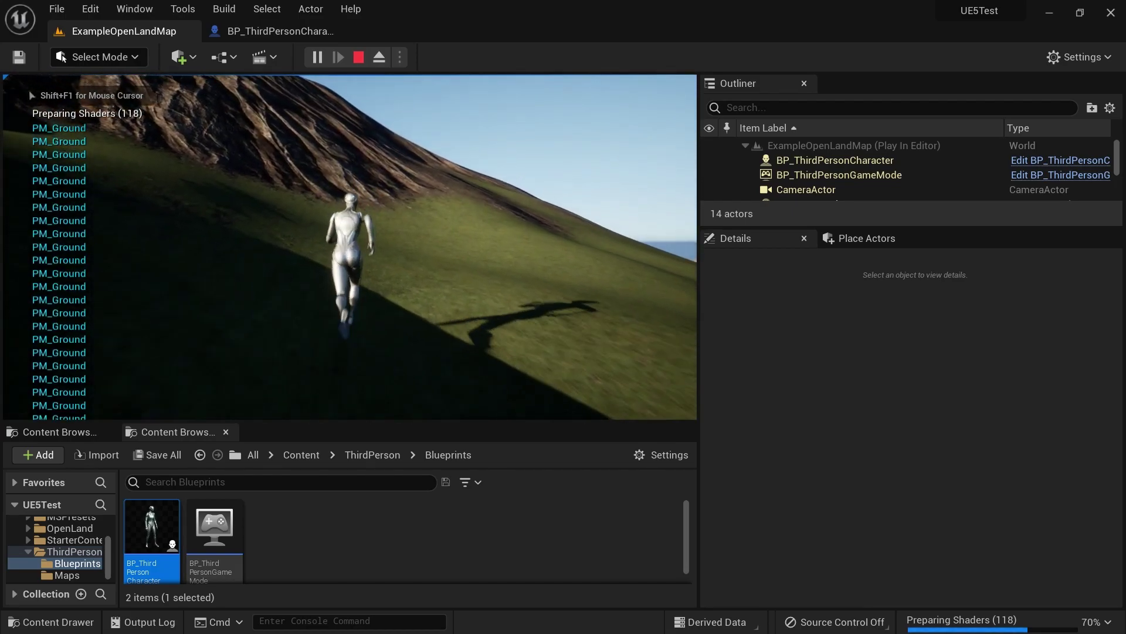
{"action": "key", "text": "w"}
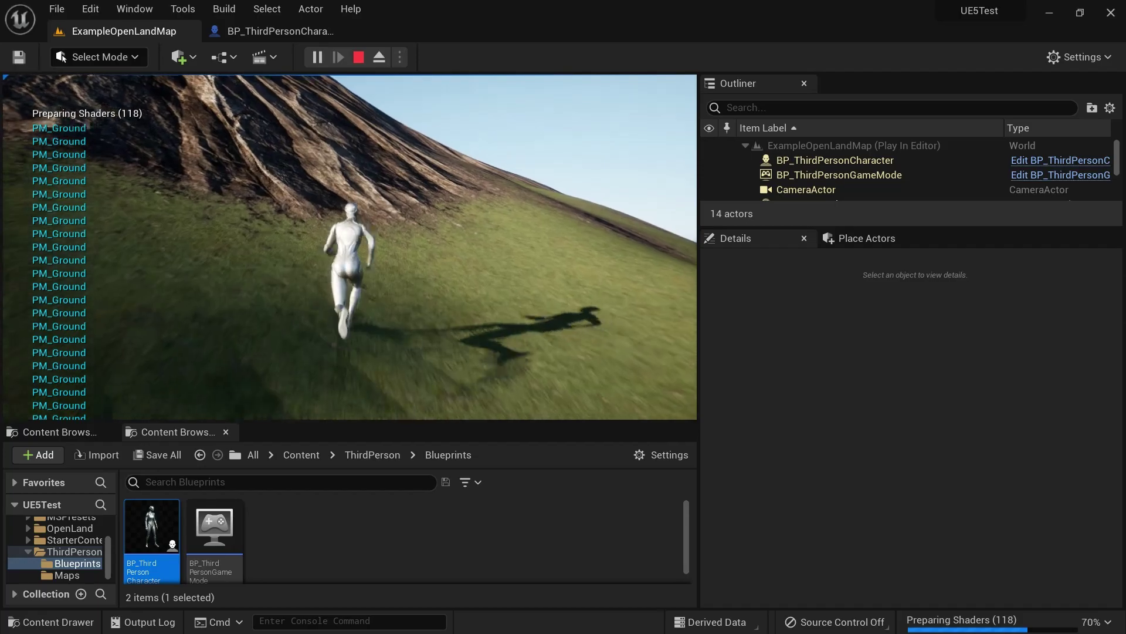
{"action": "key", "text": "s"}
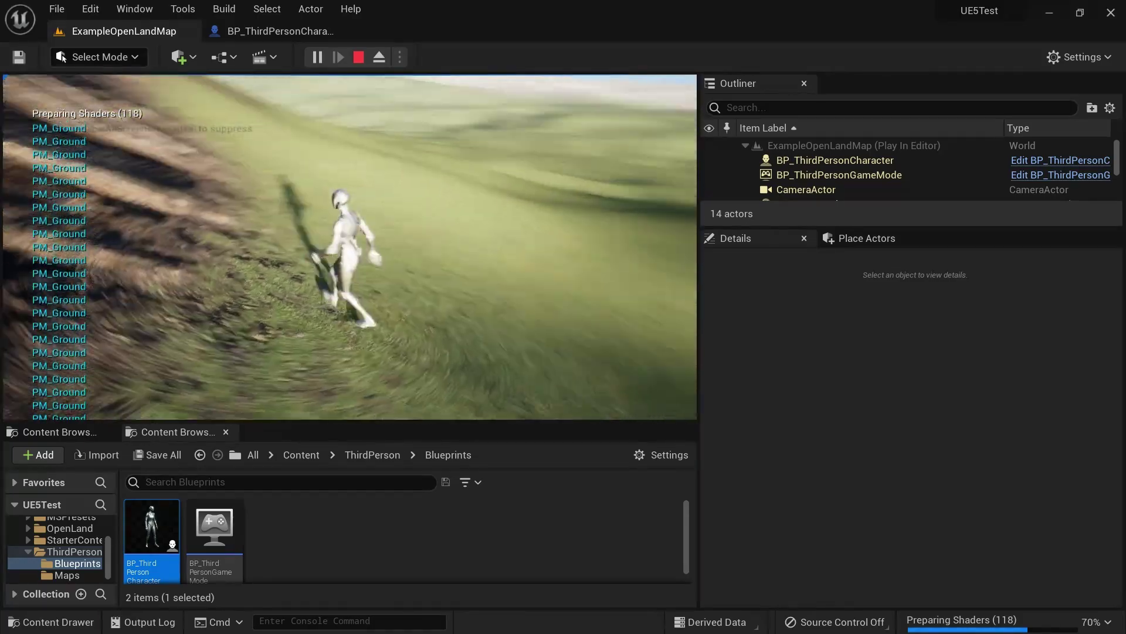
{"action": "key", "text": "Escape"}
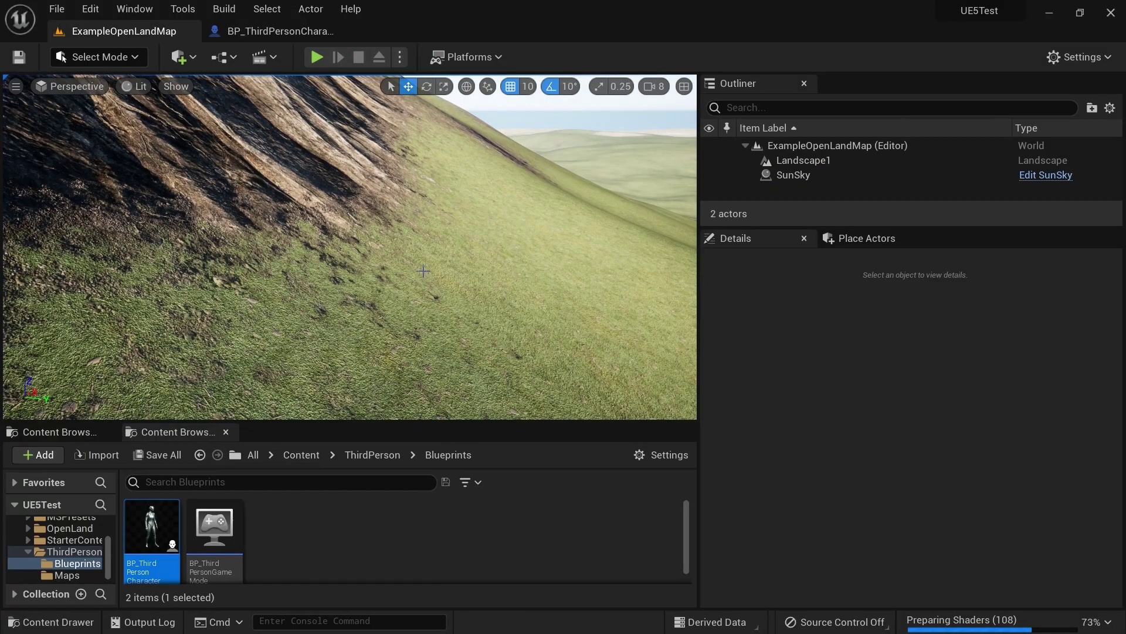
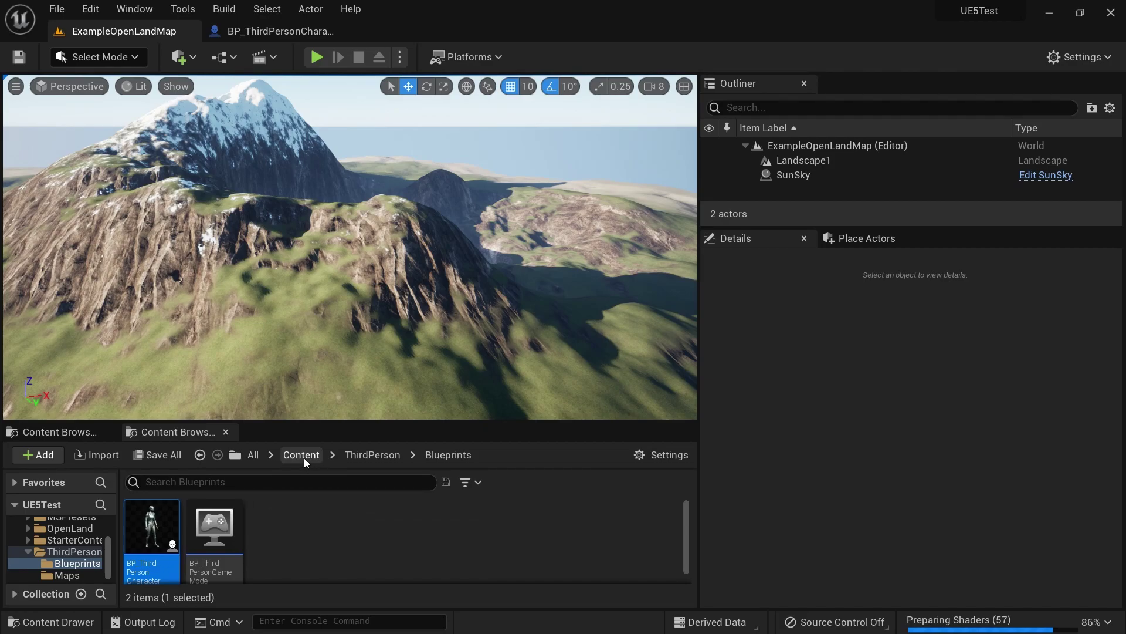
Open the OpenLand PhysicsMaterials folder and give the asset browser more height
{"action": "double_click", "coordinate": [403, 525]}
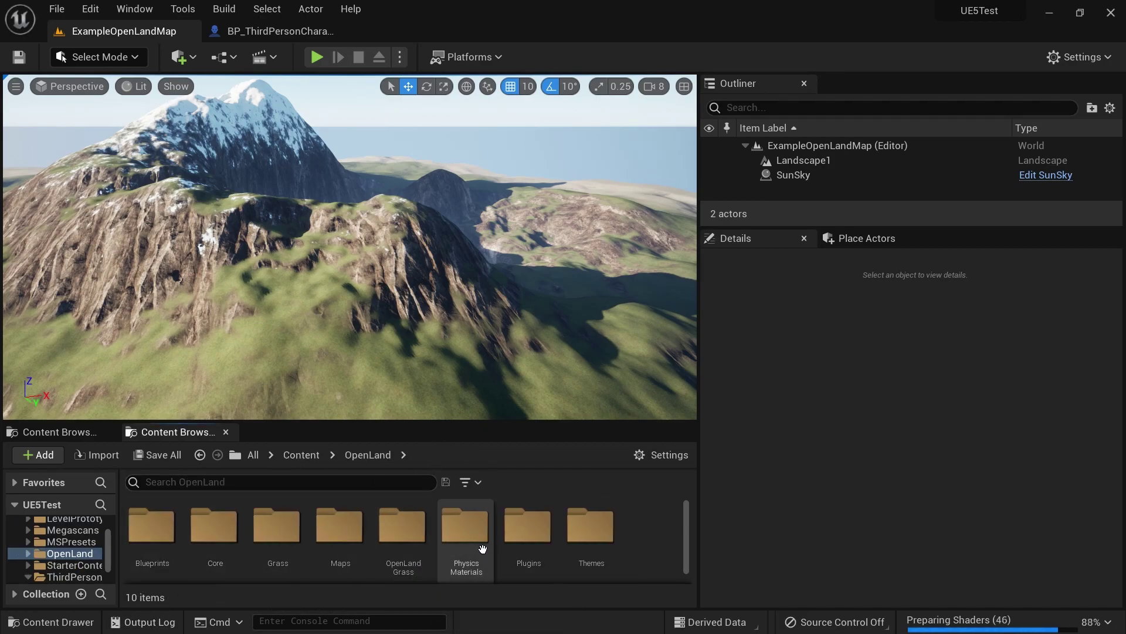
{"action": "double_click", "coordinate": [467, 526]}
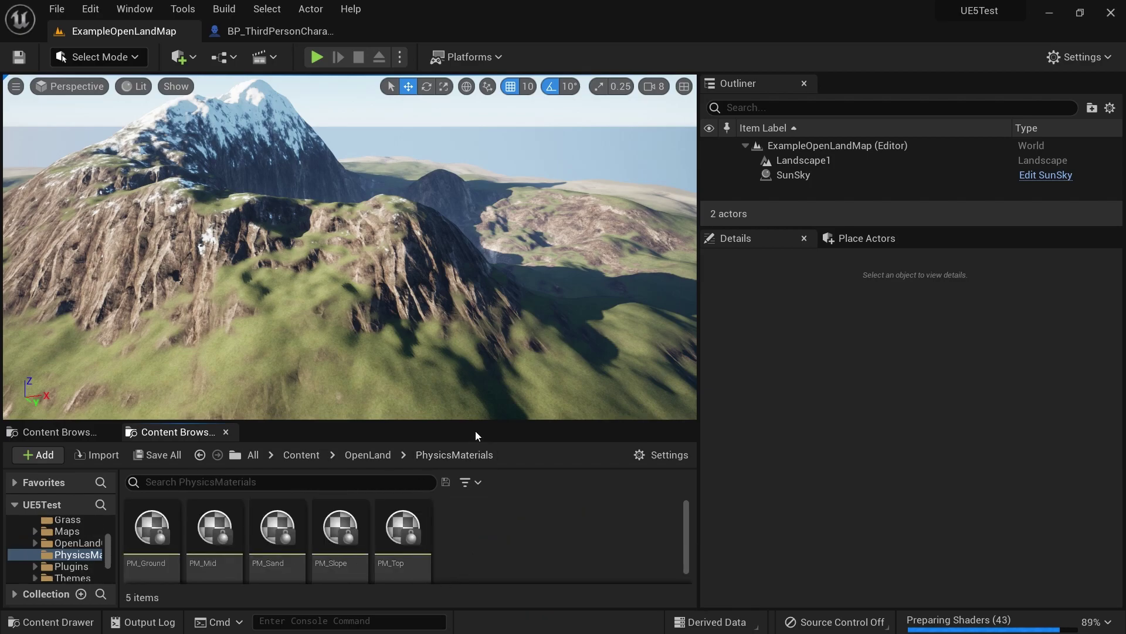
{"action": "left_click_drag", "start_coordinate": [475, 422], "coordinate": [469, 342]}
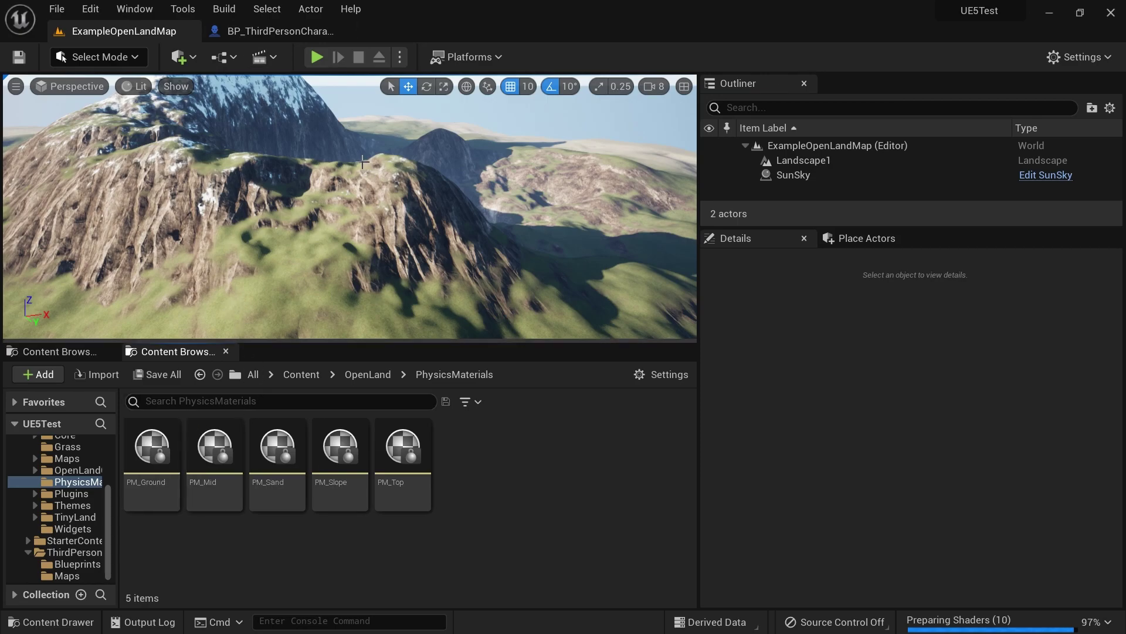
Orbit and fly the viewport over the grassy landscape toward the snowy peak
{"action": "right_click_drag", "start_coordinate": [286, 247], "coordinate": [303, 231]}
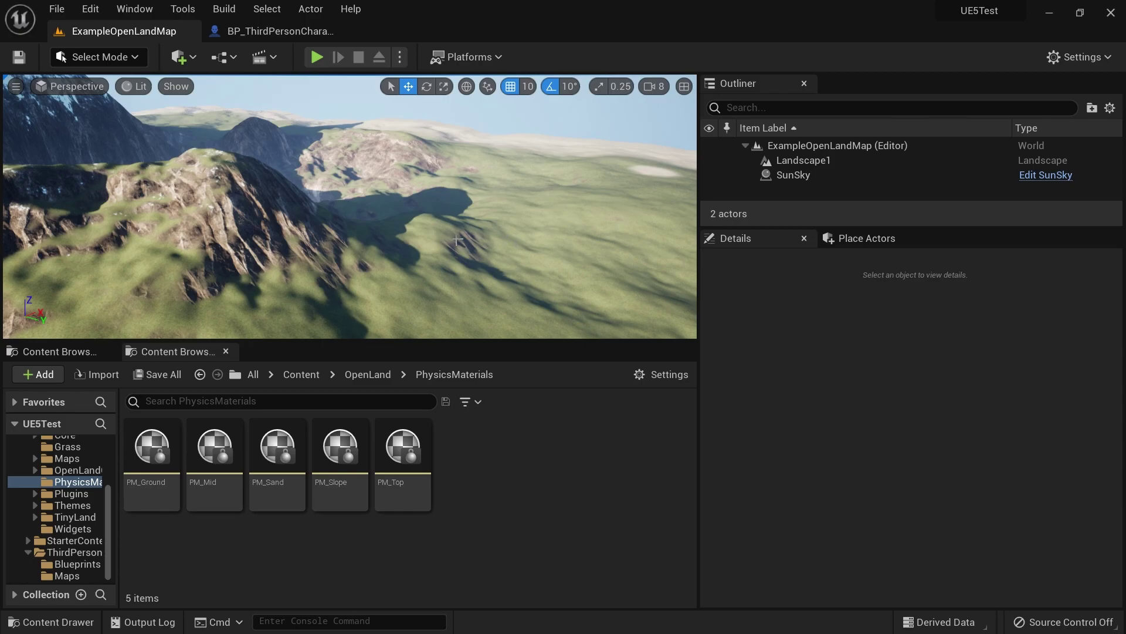
{"action": "right_click_drag", "start_coordinate": [435, 255], "coordinate": [125, 219]}
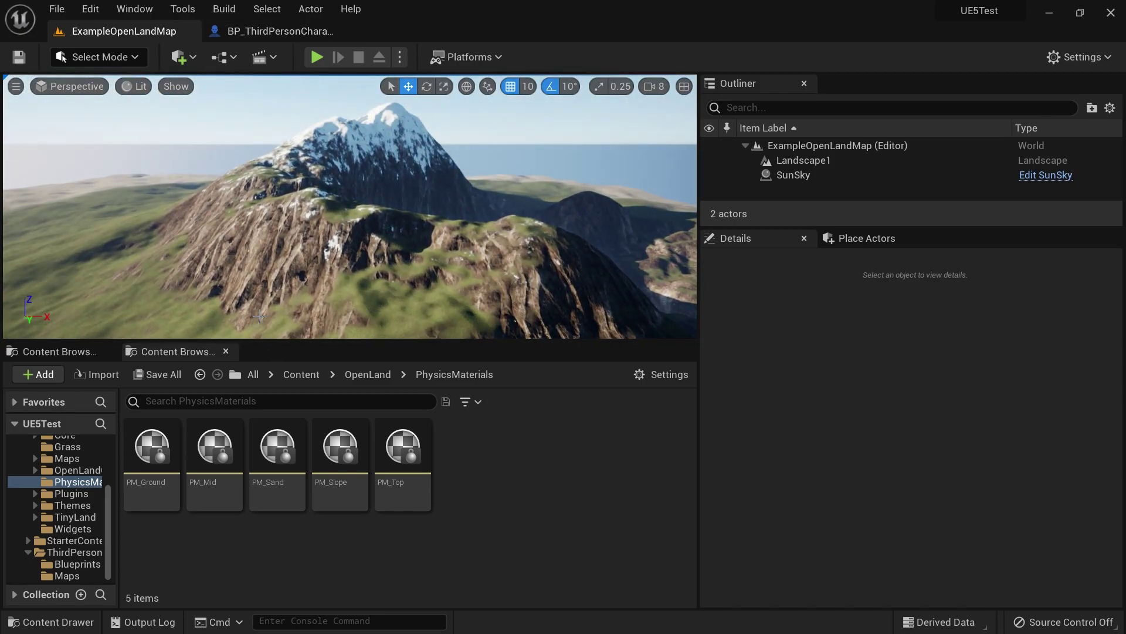
{"action": "right_click_drag", "start_coordinate": [314, 267], "coordinate": [469, 343]}
{"action": "key", "text": "w"}
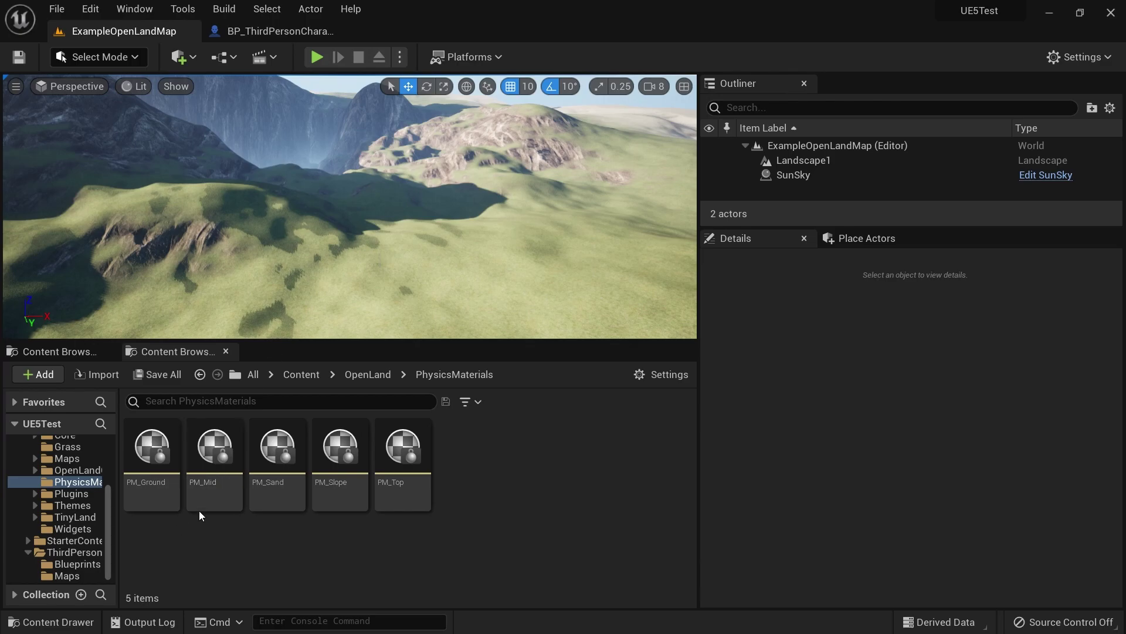
Switch between the open-land level and the character Blueprint's event graph, framing its nodes
{"action": "left_click", "coordinate": [276, 31]}
{"action": "right_click_drag", "start_coordinate": [576, 485], "coordinate": [480, 345]}
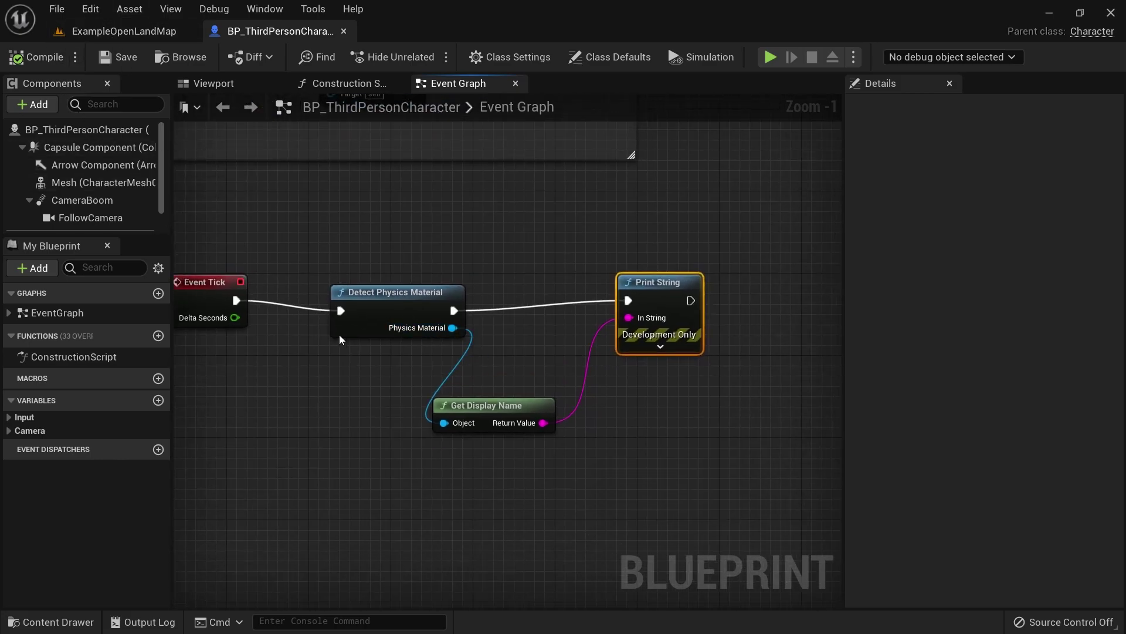
{"action": "left_click", "coordinate": [124, 31]}
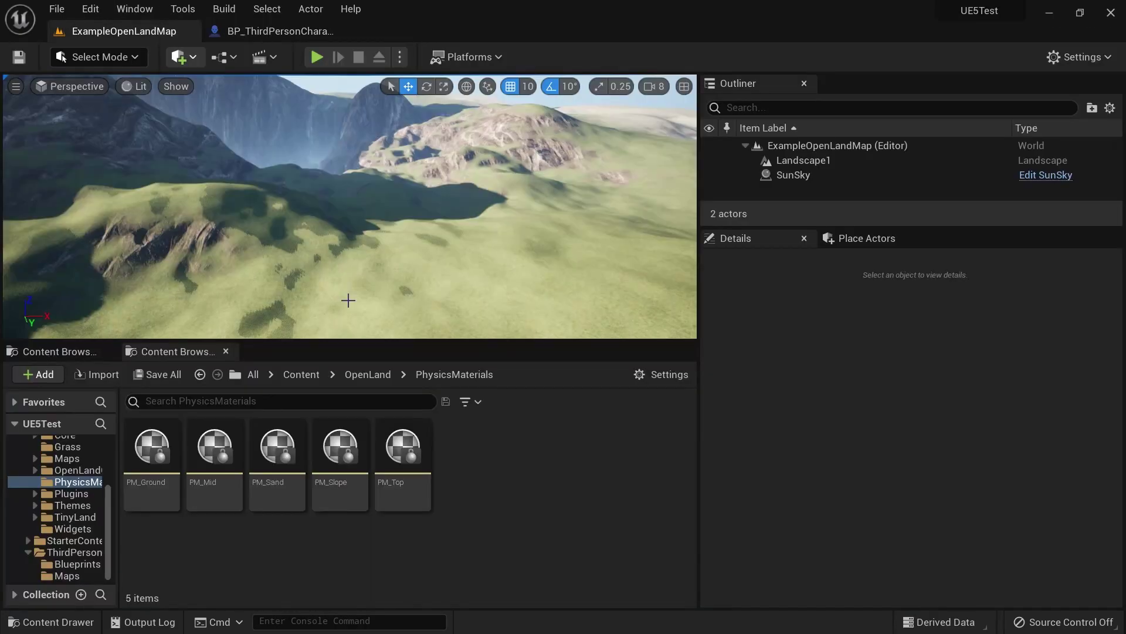
{"action": "left_click", "coordinate": [267, 31]}
{"action": "left_click_drag", "start_coordinate": [443, 333], "coordinate": [531, 377]}
{"action": "left_click", "coordinate": [435, 360]}
{"action": "left_click", "coordinate": [111, 32]}
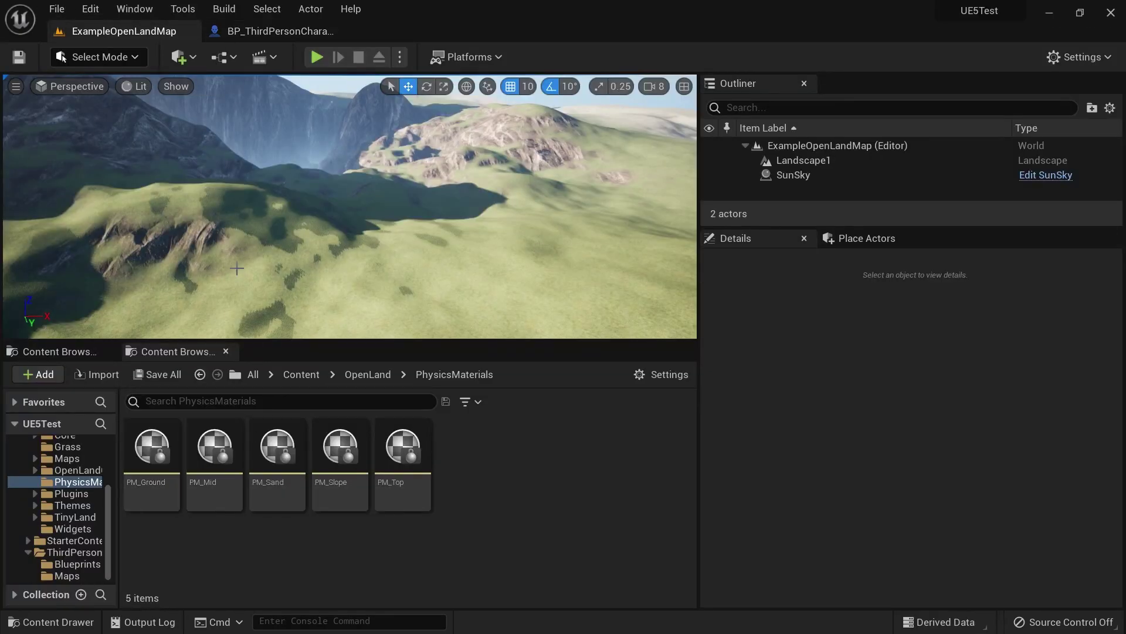
{"action": "left_click", "coordinate": [276, 31]}
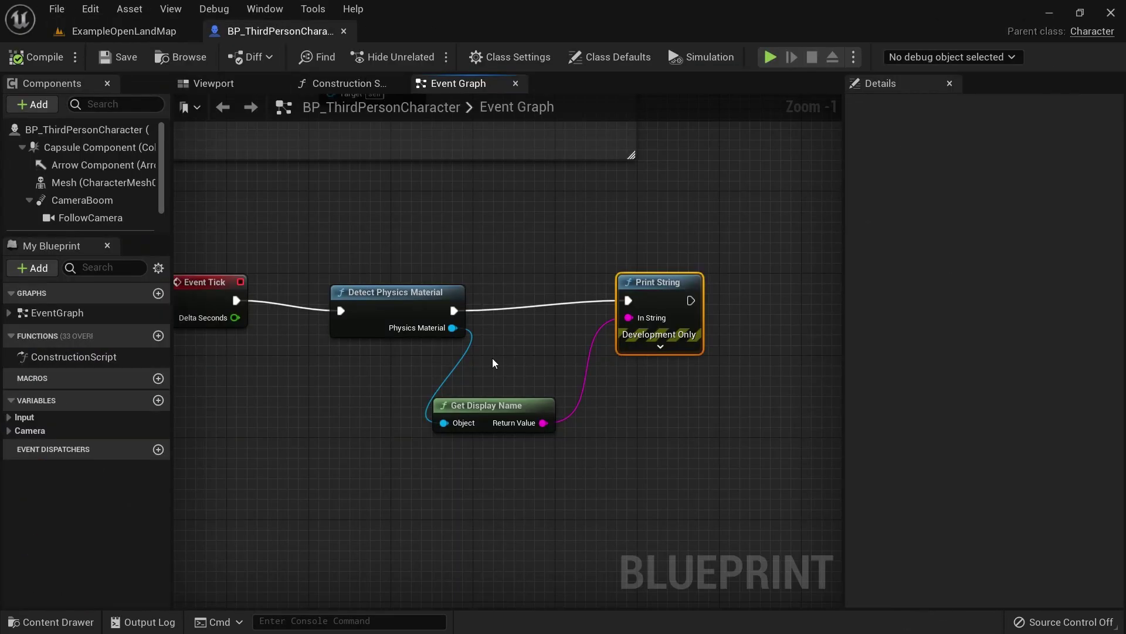
Add an Equal node comparing the detected Physics Material against PM_Ground
{"action": "left_click_drag", "start_coordinate": [503, 406], "coordinate": [698, 386]}
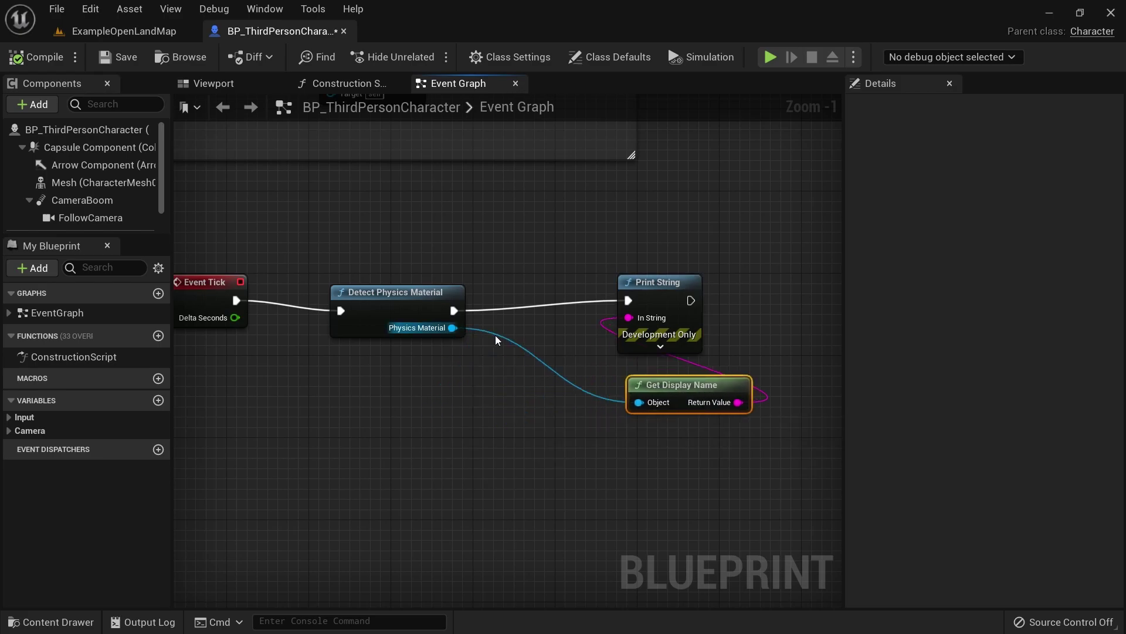
{"action": "left_click_drag", "start_coordinate": [452, 327], "coordinate": [481, 417]}
{"action": "type", "text": "eq"}
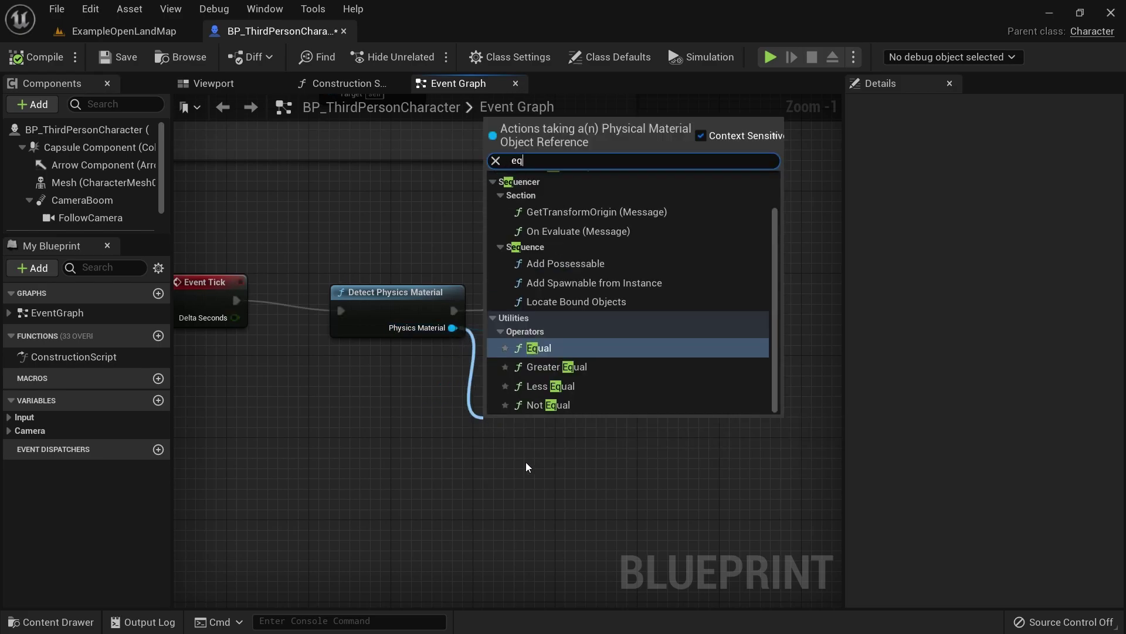
{"action": "type", "text": "ua"}
{"action": "key", "text": "Return"}
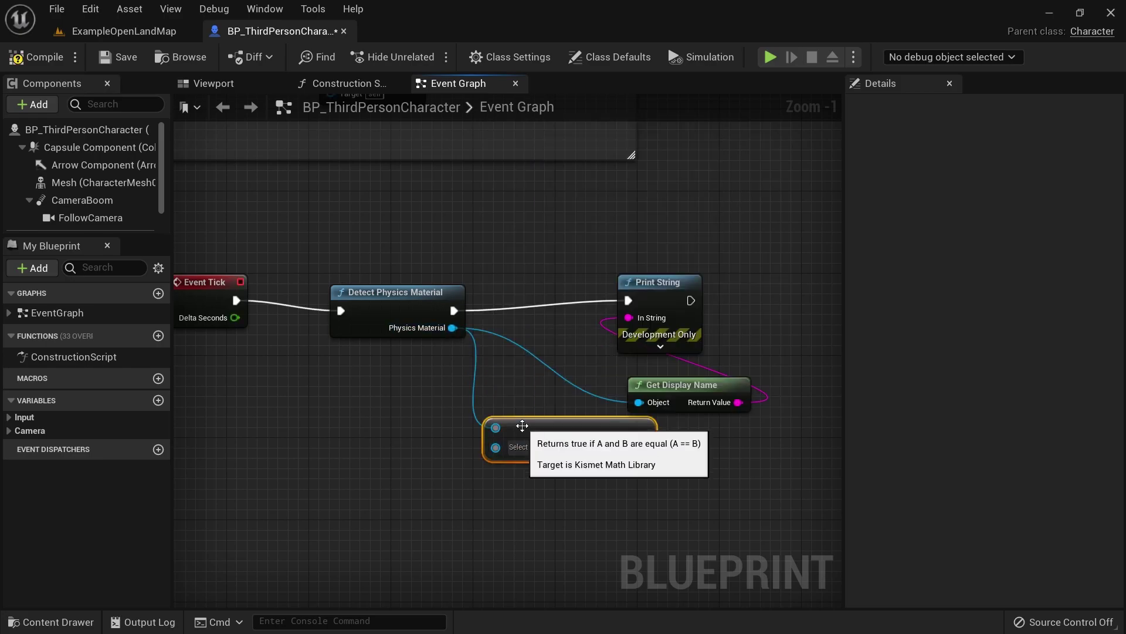
{"action": "left_click", "coordinate": [524, 468]}
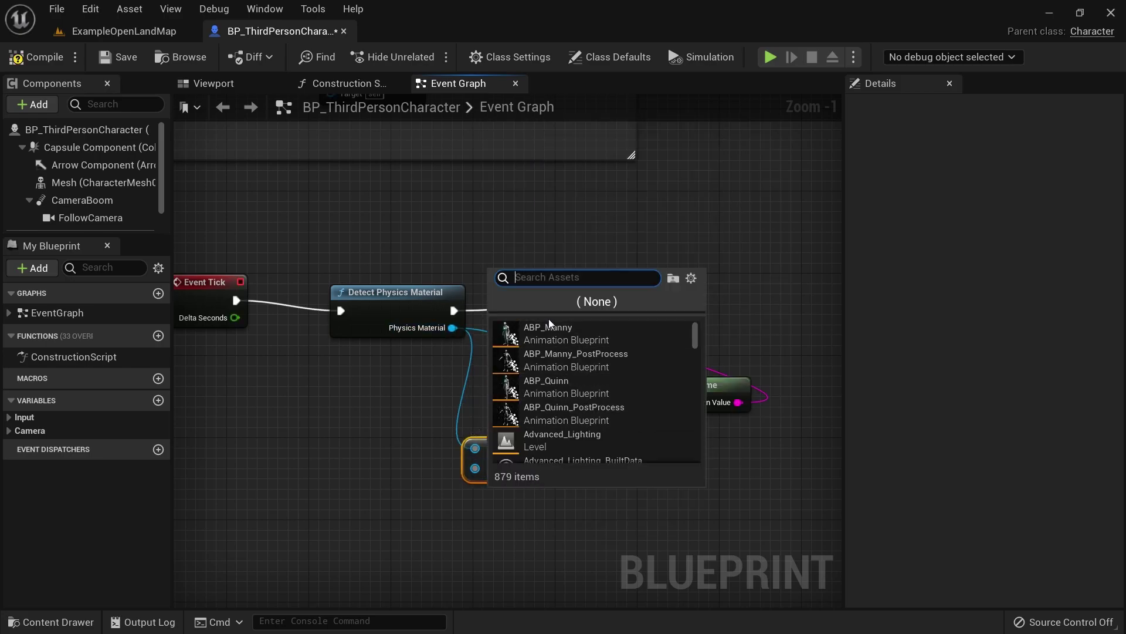
{"action": "type", "text": "PM_Gr"}
{"action": "left_click", "coordinate": [561, 333]}
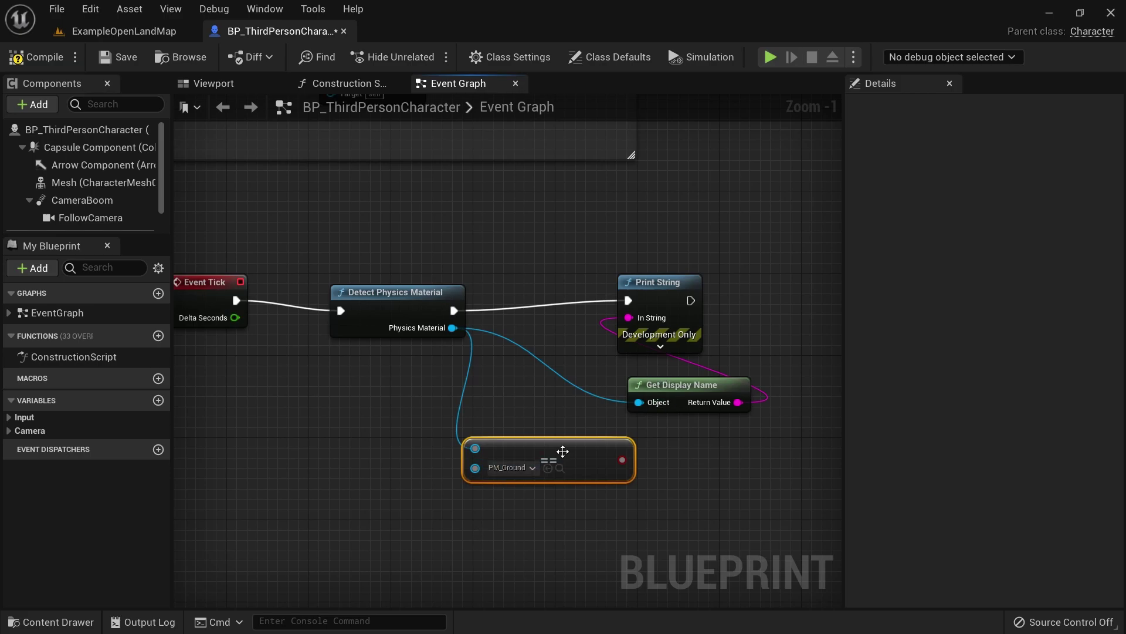
{"action": "left_click_drag", "start_coordinate": [655, 317], "coordinate": [757, 317]}
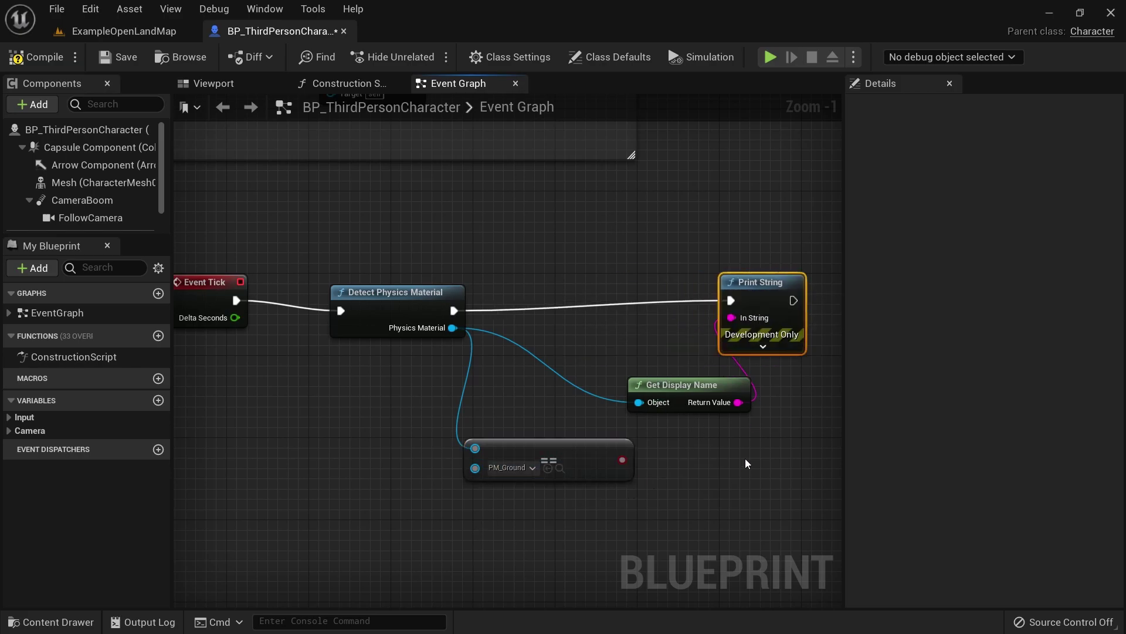
{"action": "left_click_drag", "start_coordinate": [781, 442], "coordinate": [758, 449]}
Break Print String's text link and move Get Display Name and Print String down
{"action": "left_click", "coordinate": [733, 318], "text": "alt"}
{"action": "left_click_drag", "start_coordinate": [745, 281], "coordinate": [801, 609]}
{"action": "left_click_drag", "start_coordinate": [737, 468], "coordinate": [711, 608]}
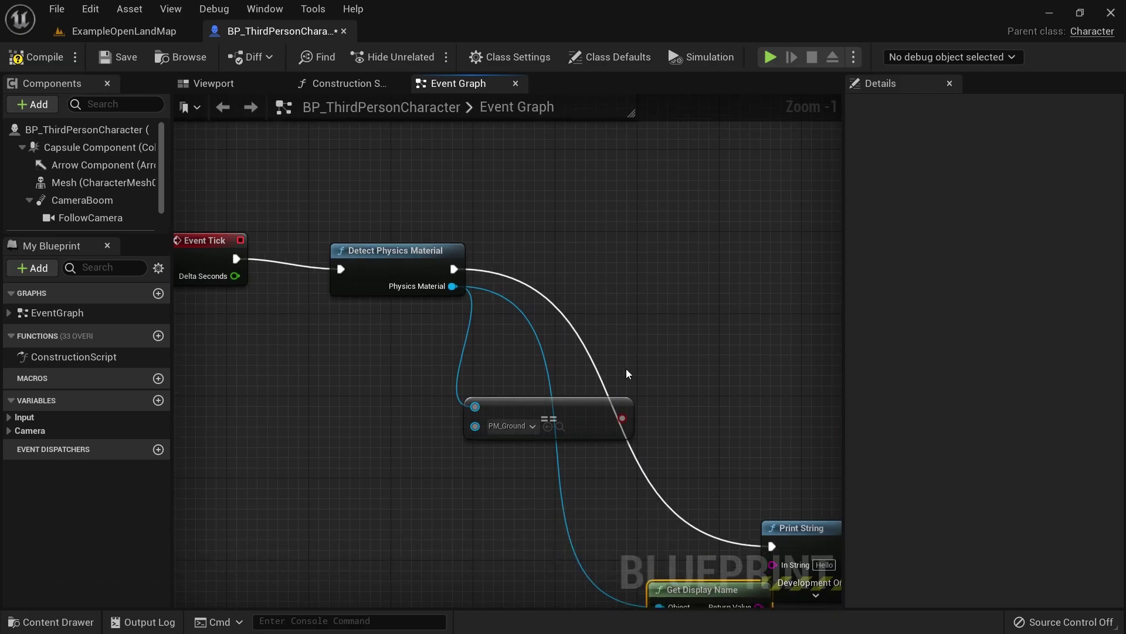
Insert a Branch after Detect Physics Material, with the PM_Ground comparison driving its Condition
{"action": "left_click_drag", "start_coordinate": [454, 269], "coordinate": [706, 269]}
{"action": "type", "text": "branch"}
{"action": "key", "text": "Return"}
{"action": "left_click_drag", "start_coordinate": [622, 418], "coordinate": [721, 307]}
{"action": "left_click_drag", "start_coordinate": [569, 413], "coordinate": [598, 371]}
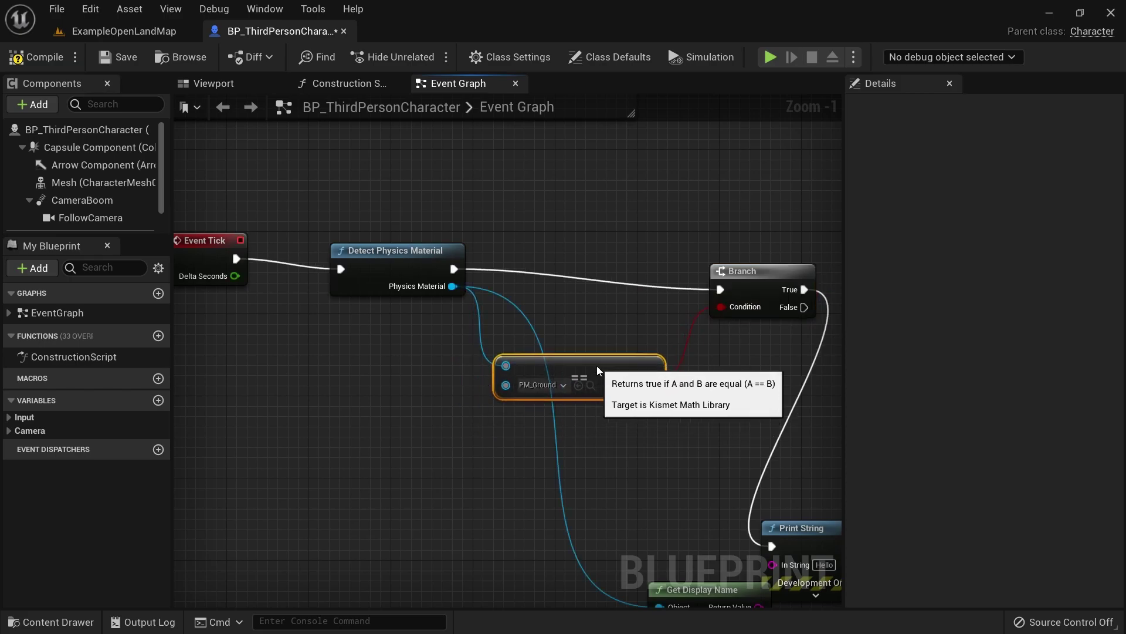
{"action": "scroll", "coordinate": [598, 371], "scroll_direction": "down", "scroll_amount": 2}
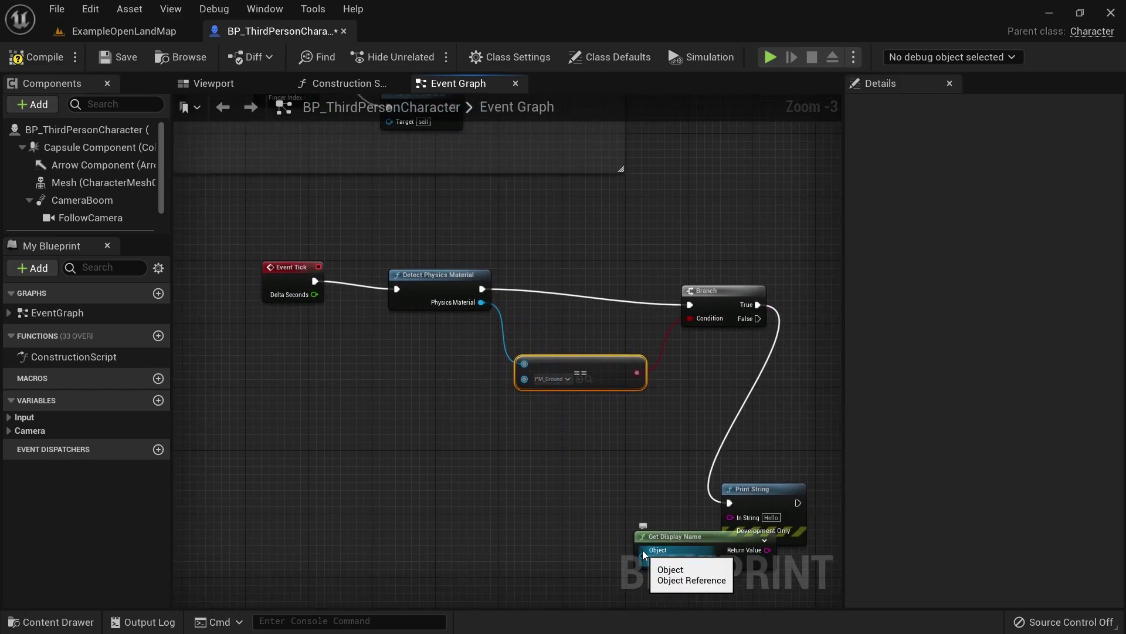
{"action": "scroll", "coordinate": [589, 415], "scroll_direction": "up", "scroll_amount": 2}
{"action": "right_click_drag", "start_coordinate": [724, 414], "coordinate": [622, 411]}
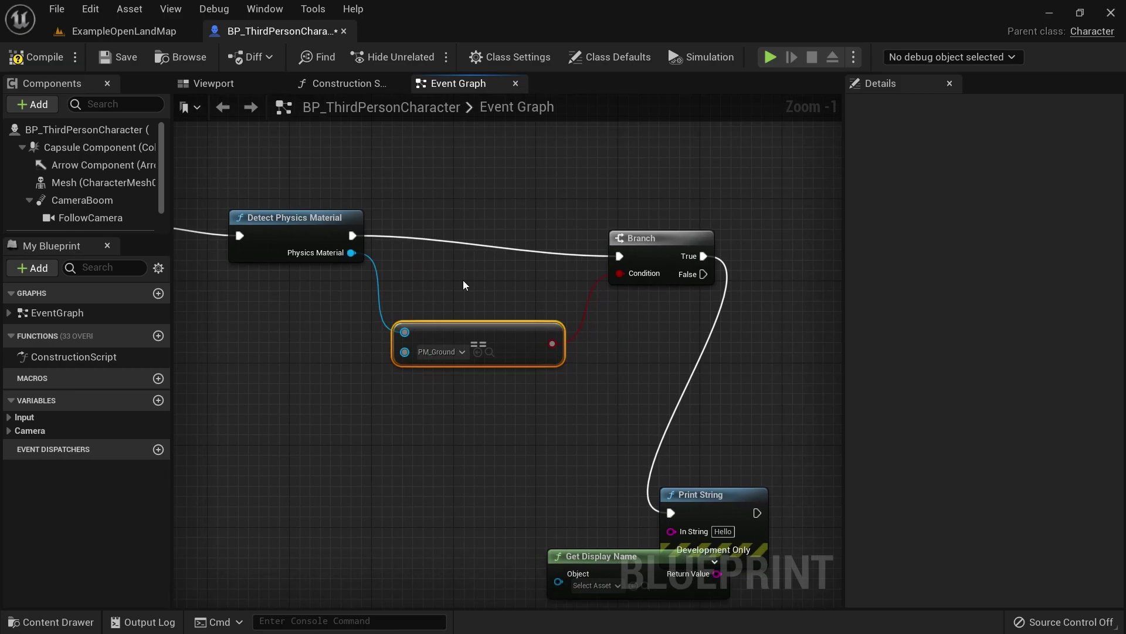
{"action": "left_click", "coordinate": [647, 239]}
{"action": "right_click_drag", "start_coordinate": [726, 270], "coordinate": [562, 270]}
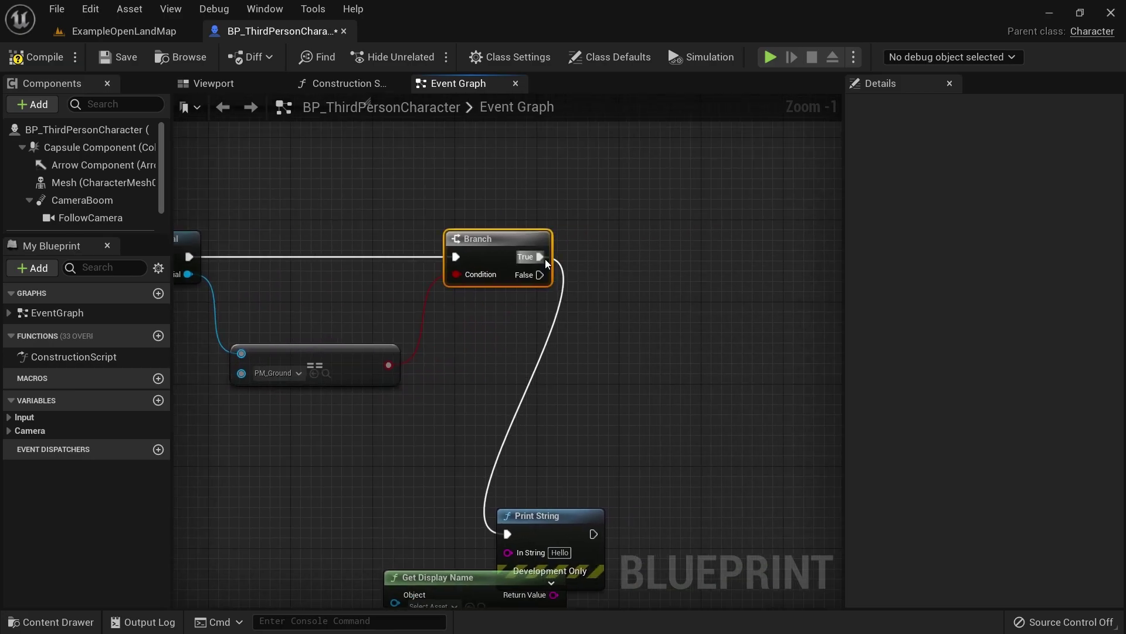
Delete the Add Paper Sprite Component node that was added from Branch True by mistake
{"action": "left_click_drag", "start_coordinate": [545, 259], "coordinate": [620, 238]}
{"action": "type", "text": "prit"}
{"action": "key", "text": "Return"}
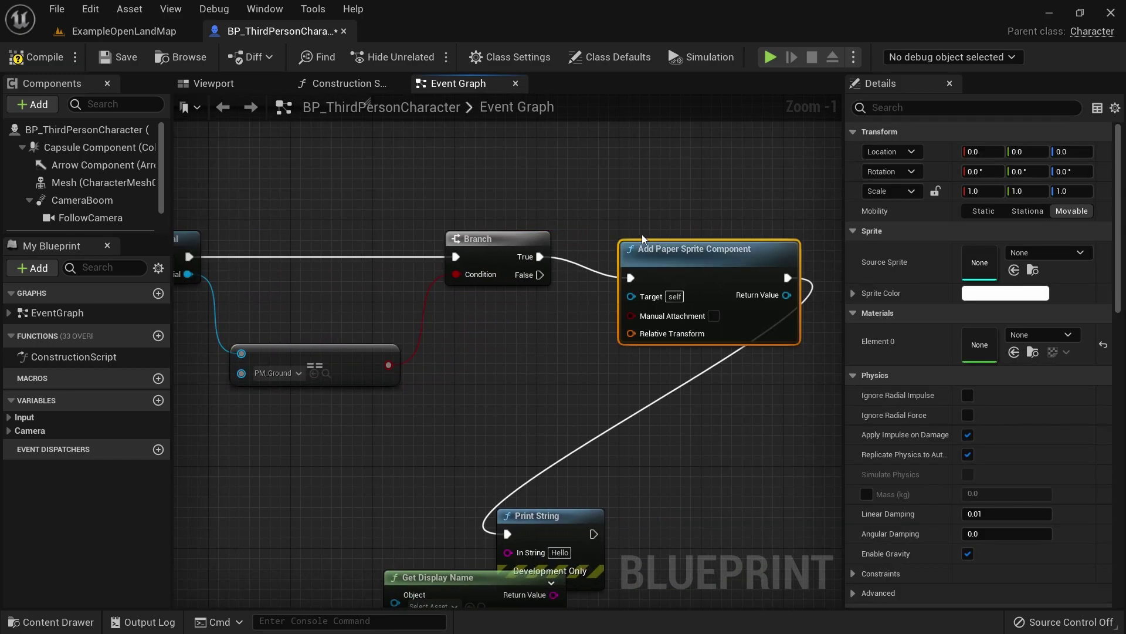
{"action": "key", "text": "Delete"}
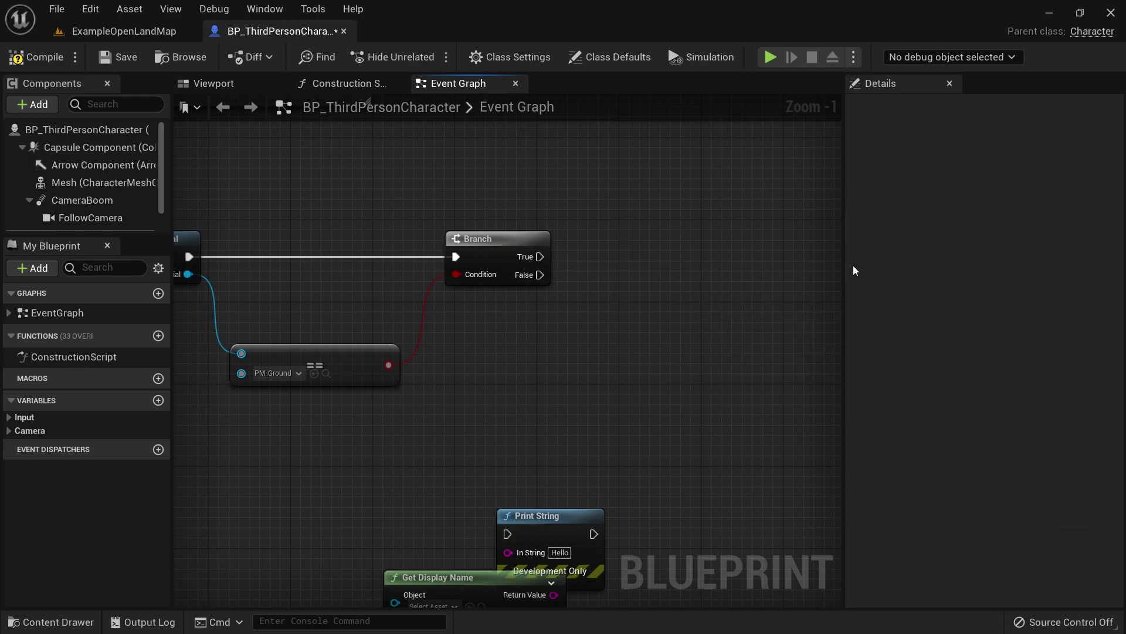
Add a Print String on Branch True that prints "I'm on Ground"
{"action": "left_click_drag", "start_coordinate": [541, 257], "coordinate": [621, 258]}
{"action": "type", "text": "print"}
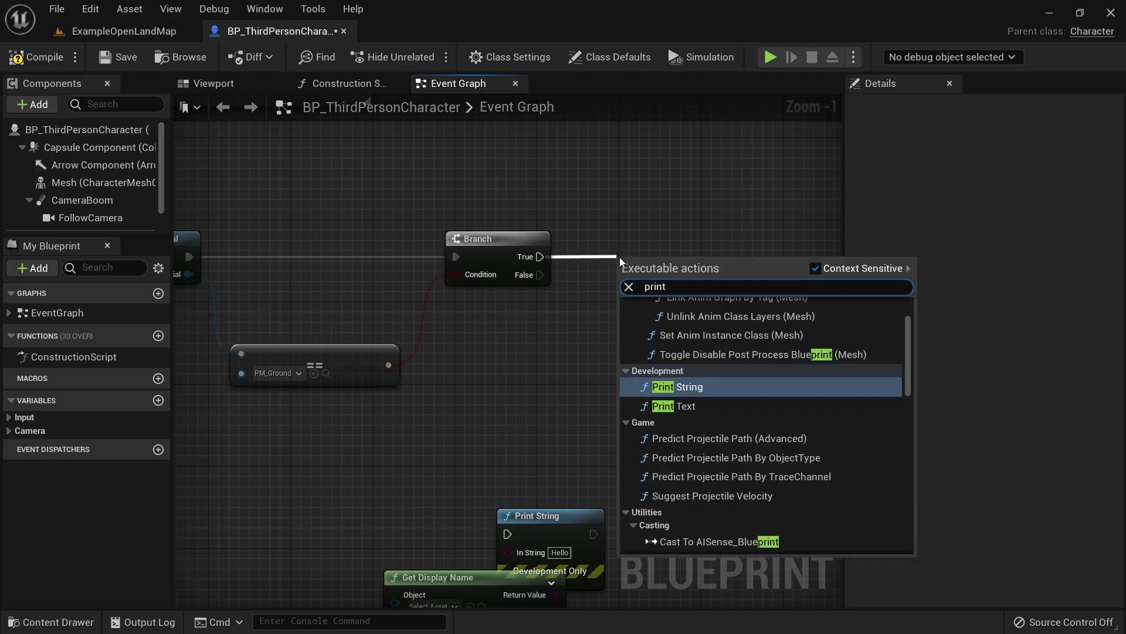
{"action": "key", "text": "Return"}
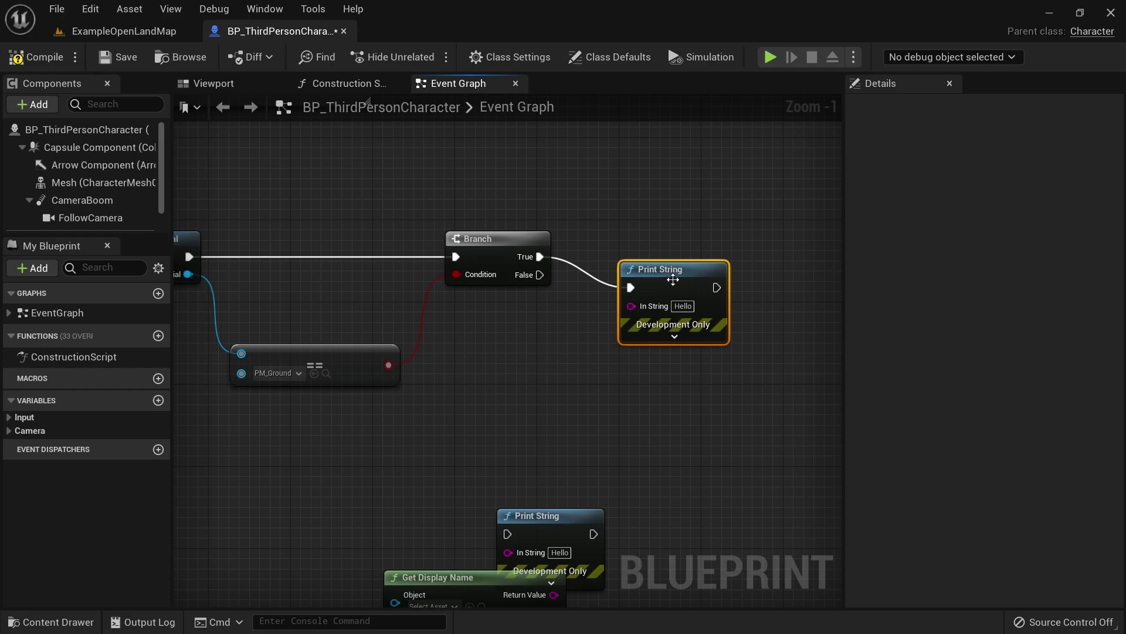
{"action": "double_click", "coordinate": [681, 305]}
{"action": "key", "text": "BackSpace"}
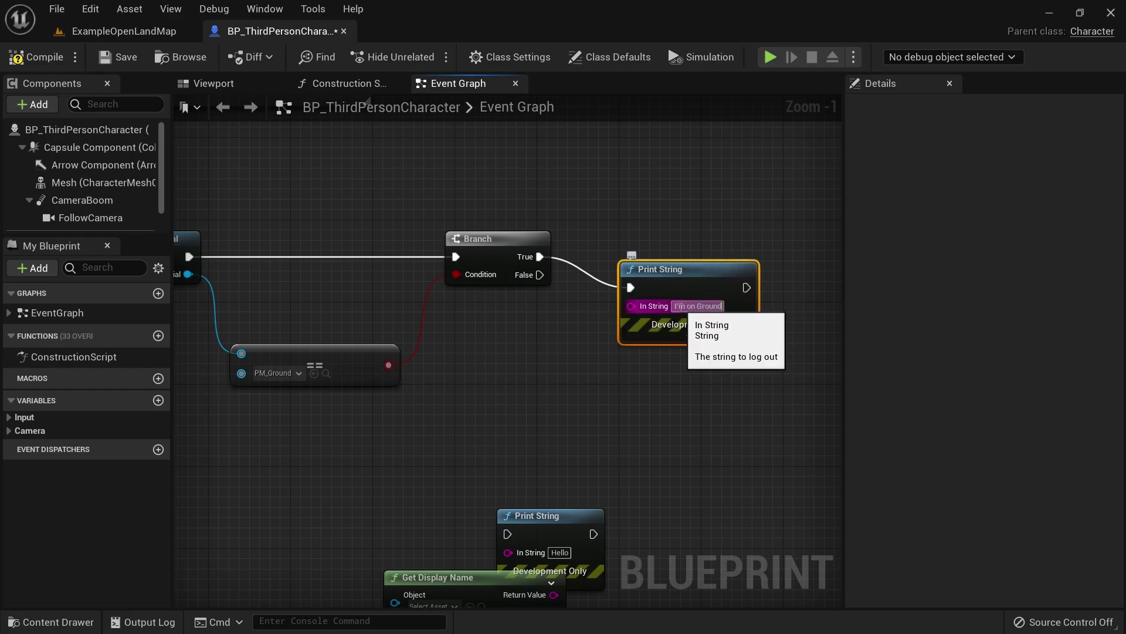
{"action": "left_click_drag", "start_coordinate": [632, 337], "coordinate": [662, 265]}
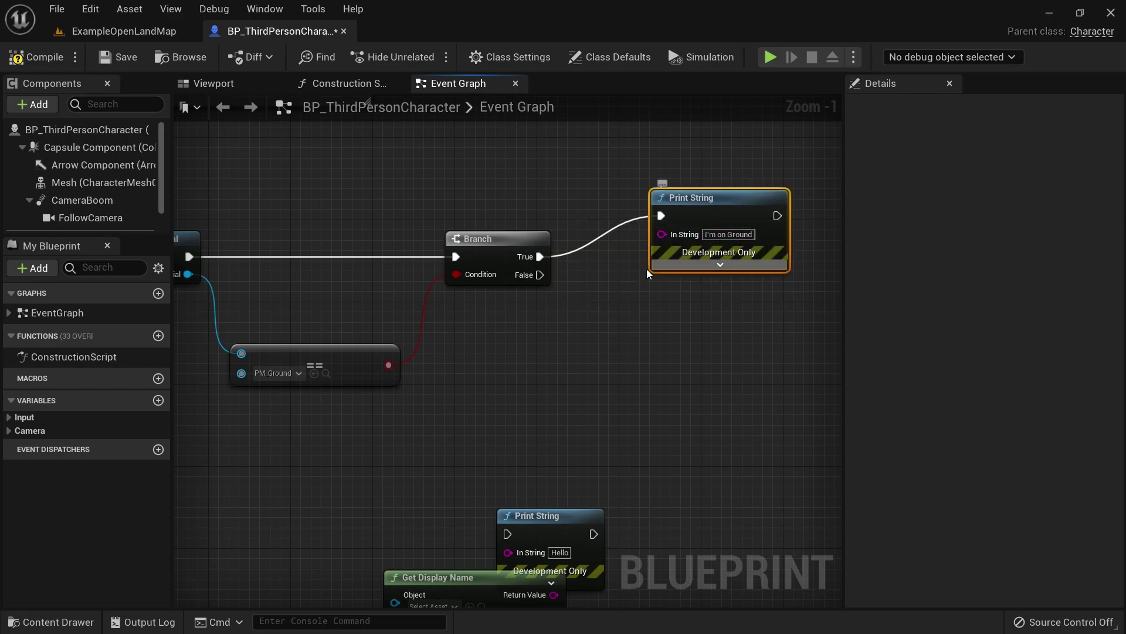
Duplicate that Print String onto Branch False with the message "I'm NOT on Ground"
{"action": "key", "text": "ctrl+c"}
{"action": "key", "text": "ctrl+v"}
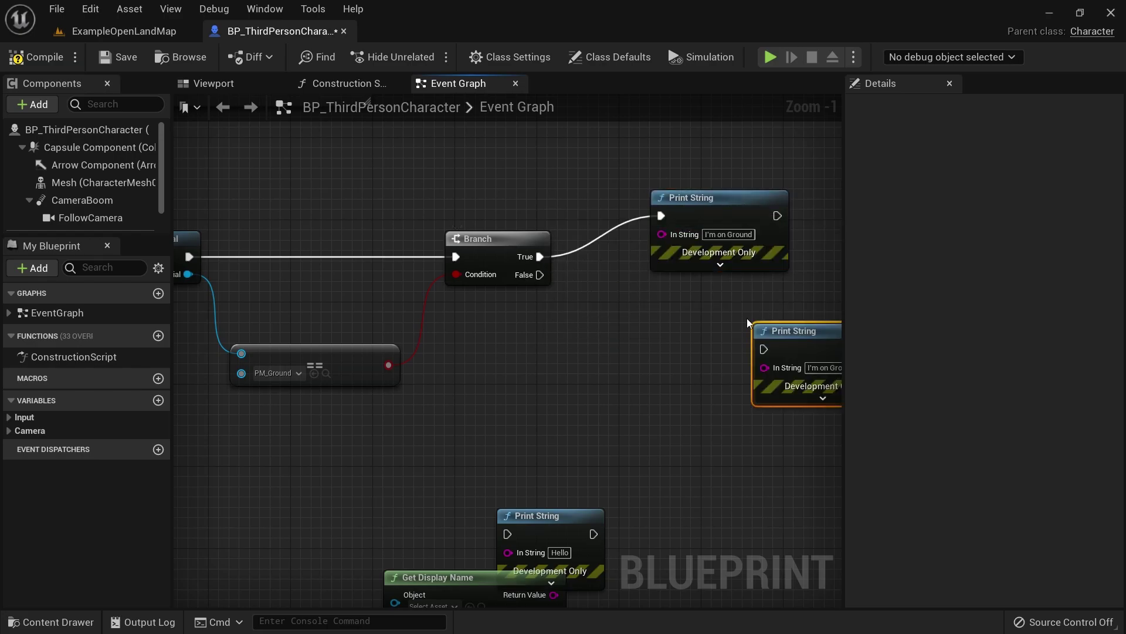
{"action": "left_click_drag", "start_coordinate": [745, 328], "coordinate": [640, 327]}
{"action": "left_click_drag", "start_coordinate": [540, 275], "coordinate": [662, 349]}
{"action": "left_click", "coordinate": [733, 368]}
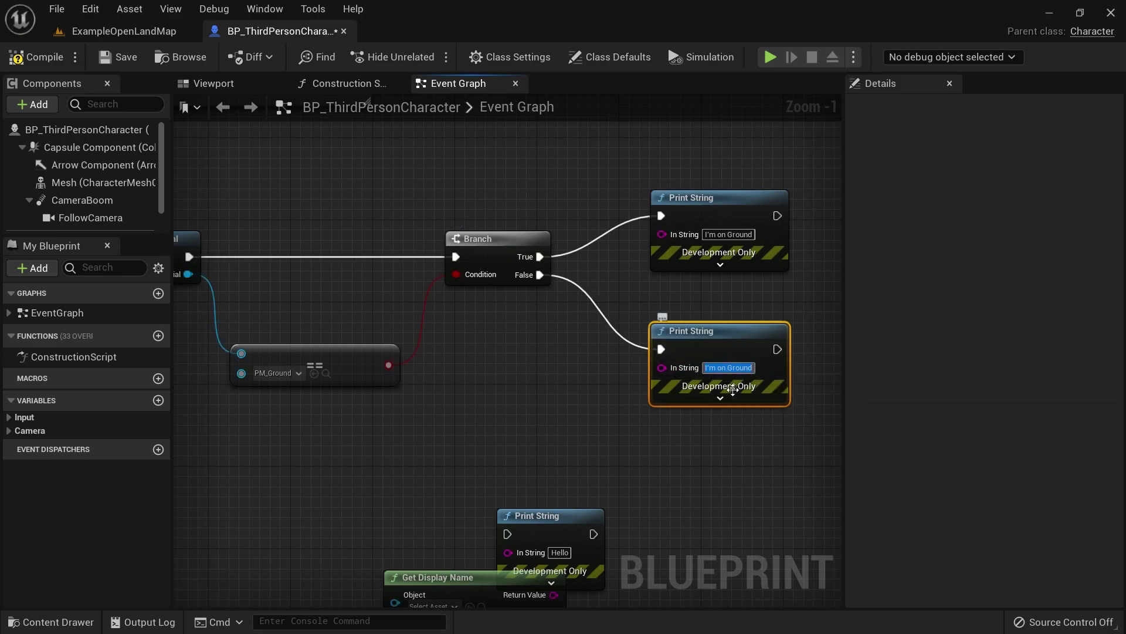
{"action": "type", "text": "I'm NOT on Ground"}
{"action": "key", "text": "Return"}
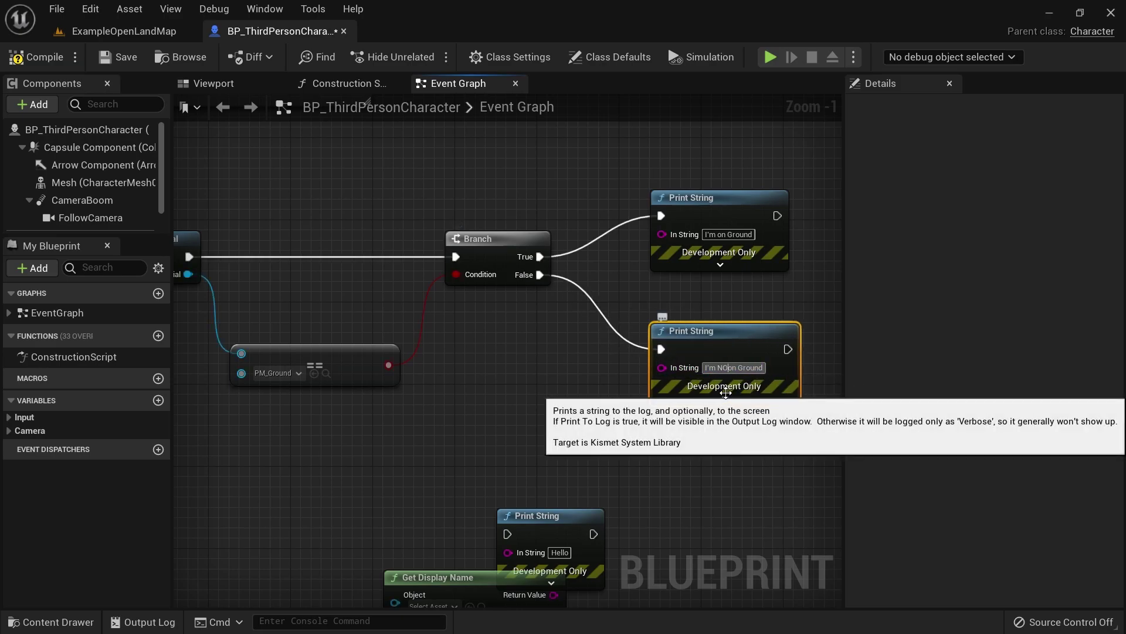
Compile and save the character Blueprint
{"action": "left_click", "coordinate": [722, 458]}
{"action": "left_click", "coordinate": [36, 57]}
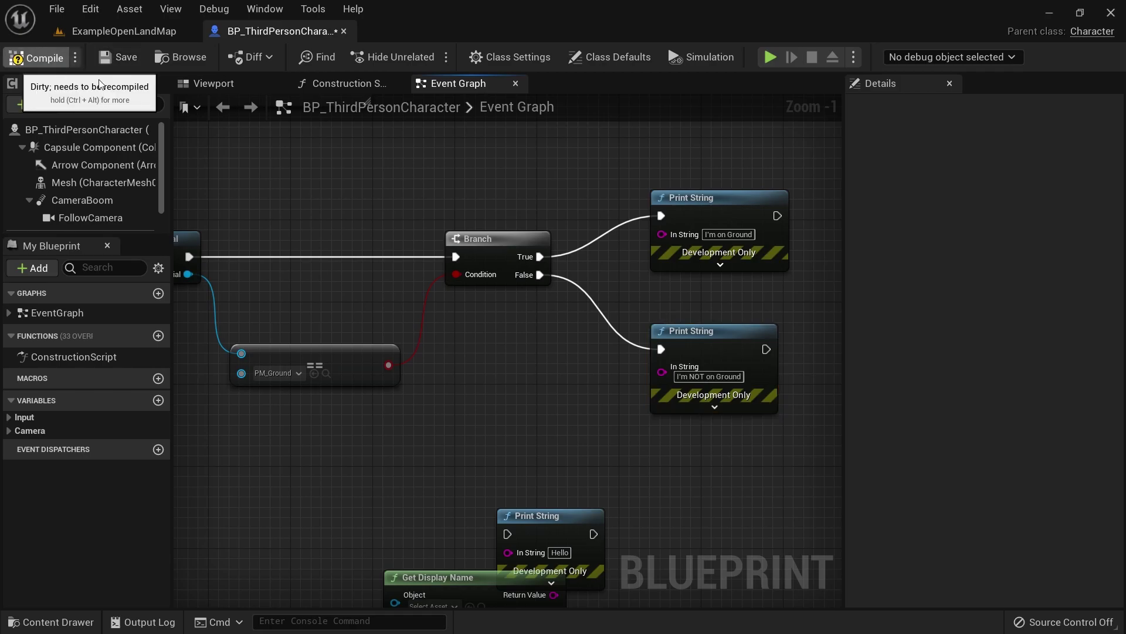
{"action": "left_click", "coordinate": [120, 57]}
Play-test ExampleOpenLandMap, running the character across the grass
{"action": "left_click", "coordinate": [141, 34]}
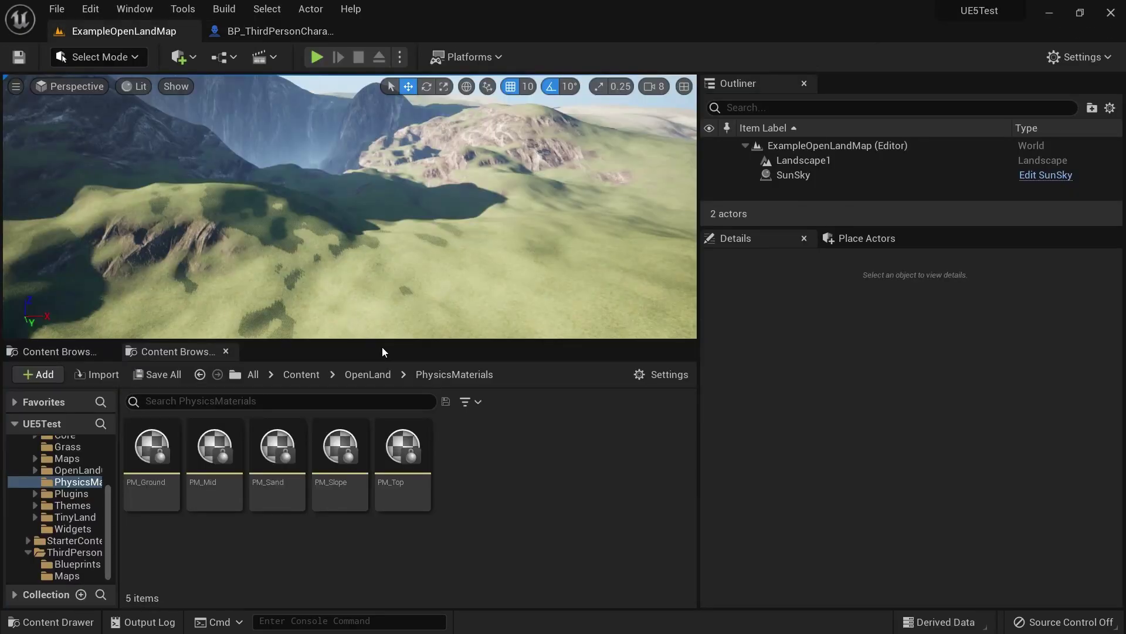
{"action": "key", "text": "alt+p"}
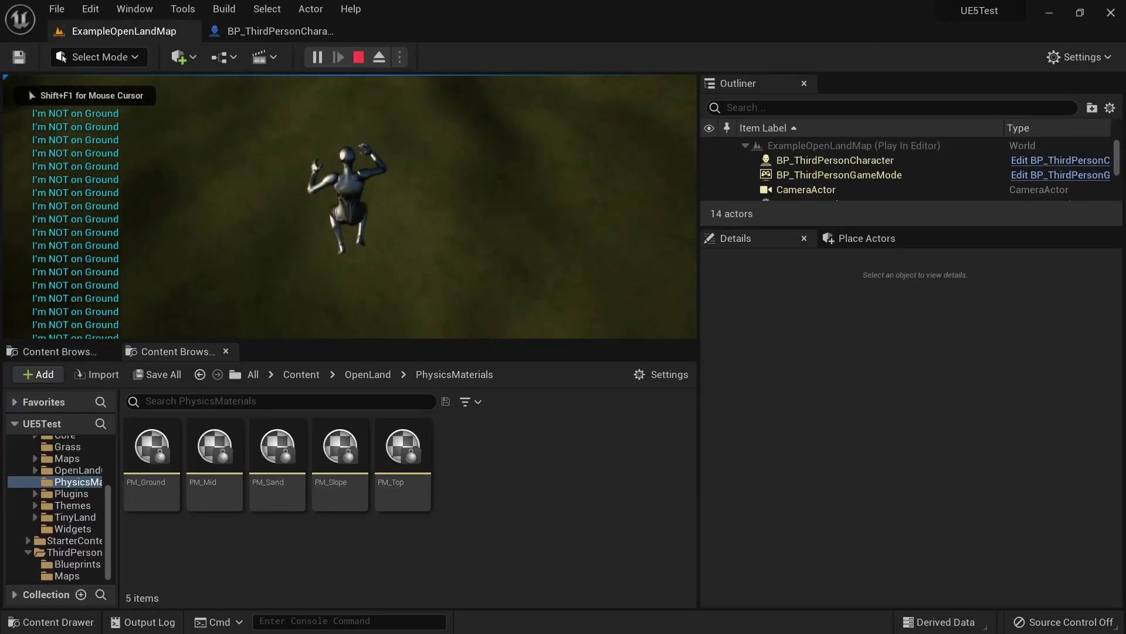
{"action": "key", "text": "w"}
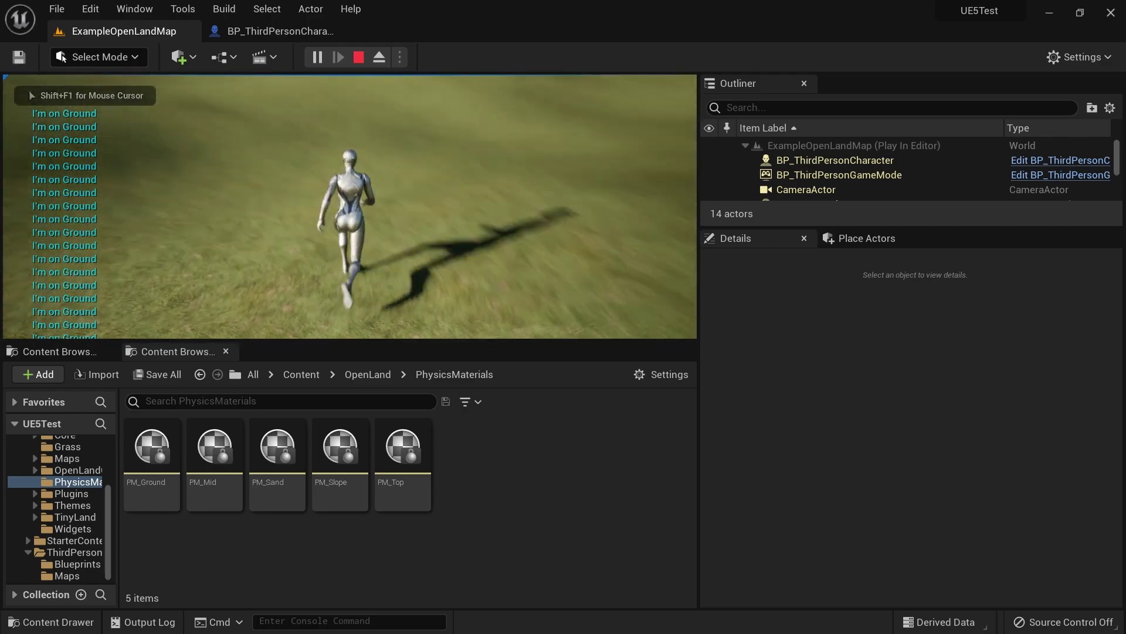
{"action": "key", "text": "Escape"}
Fly the editor view to the sand patch and play-test running across the sand
{"action": "key", "text": "w"}
{"action": "right_click_drag", "start_coordinate": [350, 207], "coordinate": [535, 216]}
{"action": "right_click_drag", "start_coordinate": [380, 167], "coordinate": [343, 185]}
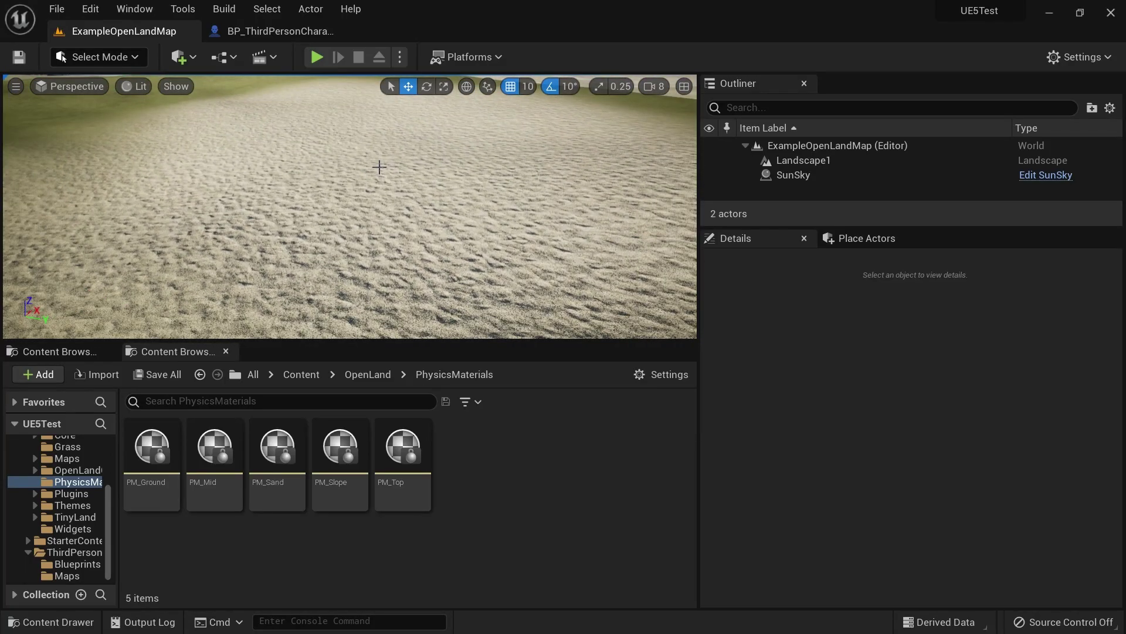
{"action": "key", "text": "alt+p"}
{"action": "key", "text": "w"}
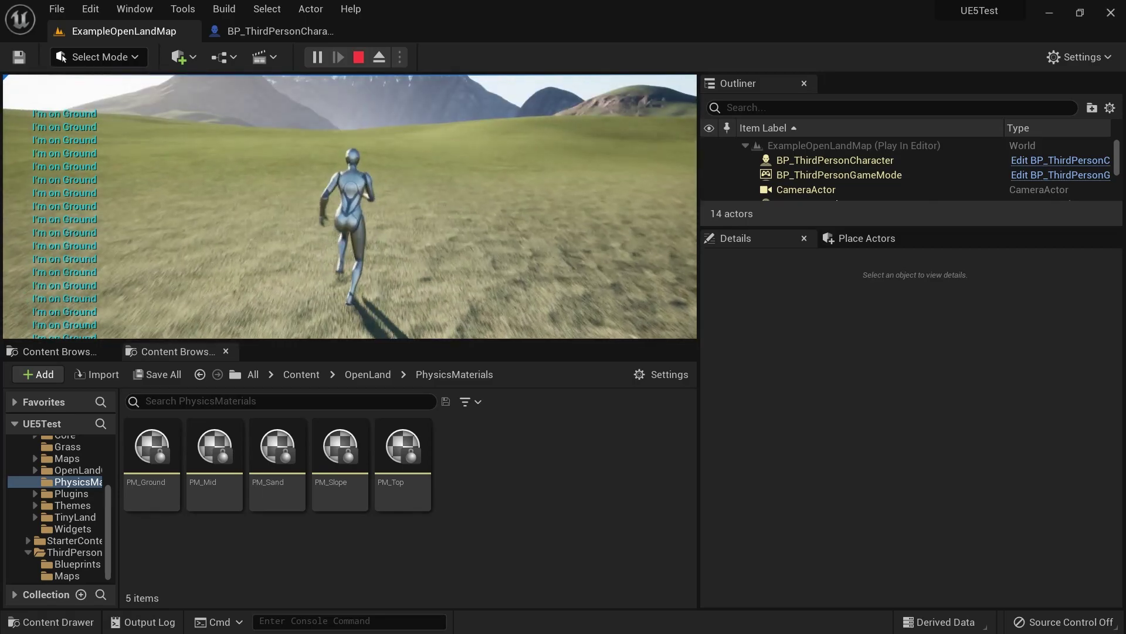
{"action": "key", "text": "Escape"}
{"action": "mouse_move", "coordinate": [390, 150]}
{"action": "right_mouse_down"}
{"action": "mouse_move", "coordinate": [390, 200]}
{"action": "mouse_move", "coordinate": [389, 151]}
{"action": "right_mouse_up"}
Move the spare Get Display Name and Print String nodes down and right in the Event Graph
{"action": "left_click", "coordinate": [284, 30]}
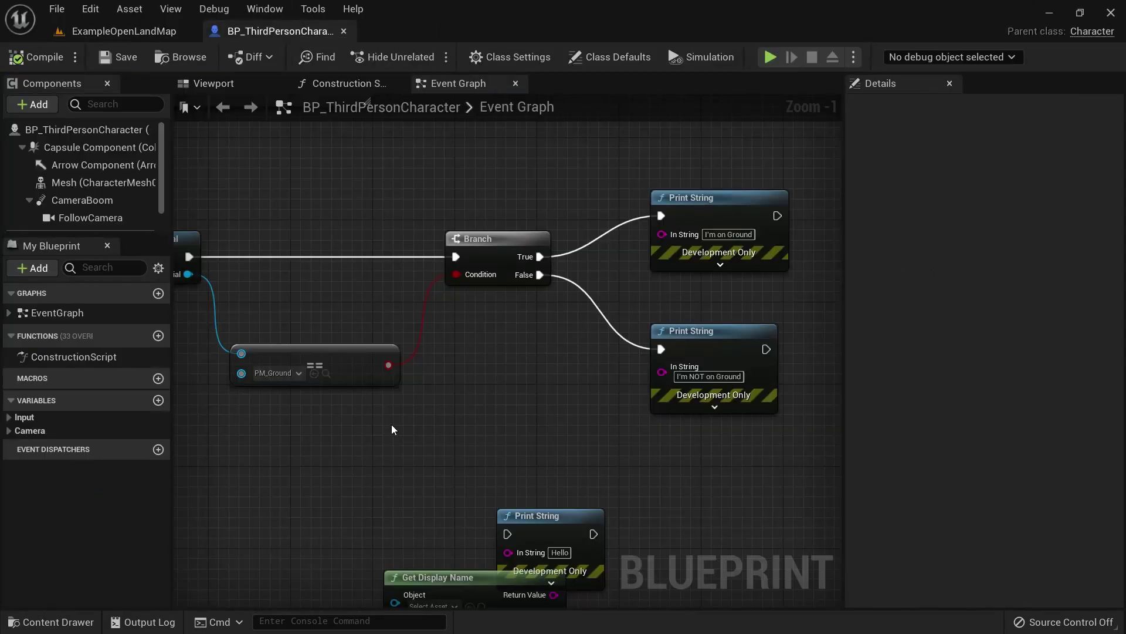
{"action": "scroll", "coordinate": [419, 385], "scroll_direction": "down", "scroll_amount": 2}
{"action": "scroll", "coordinate": [404, 384], "scroll_direction": "up", "scroll_amount": 2}
{"action": "right_click_drag", "start_coordinate": [396, 424], "coordinate": [523, 387]}
{"action": "scroll", "coordinate": [572, 398], "scroll_direction": "down", "scroll_amount": 2}
{"action": "right_click_drag", "start_coordinate": [607, 407], "coordinate": [518, 346]}
{"action": "left_click_drag", "start_coordinate": [576, 492], "coordinate": [548, 411]}
{"action": "left_click_drag", "start_coordinate": [518, 450], "coordinate": [737, 607]}
{"action": "scroll", "coordinate": [724, 406], "scroll_direction": "down", "scroll_amount": 3}
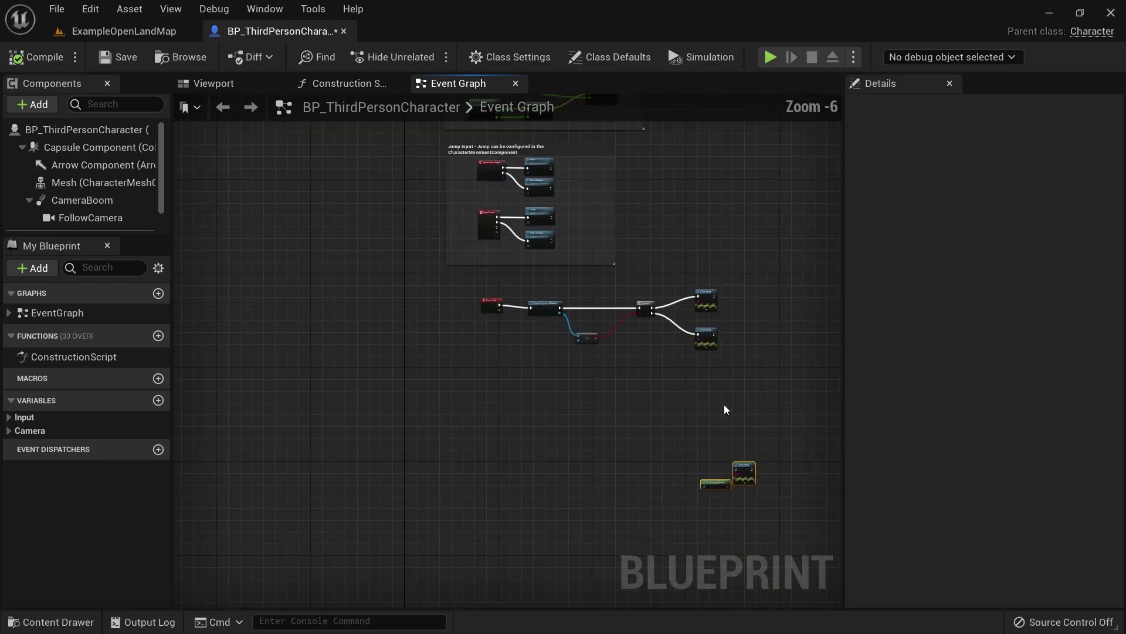
{"action": "right_click_drag", "start_coordinate": [725, 406], "coordinate": [737, 416]}
Rearrange the Branch and Print String nodes, placing Get Display Name beside the Branch
{"action": "left_click_drag", "start_coordinate": [665, 323], "coordinate": [644, 411]}
{"action": "scroll", "coordinate": [759, 441], "scroll_direction": "up", "scroll_amount": 3}
{"action": "right_click_drag", "start_coordinate": [759, 439], "coordinate": [639, 326]}
{"action": "left_click_drag", "start_coordinate": [650, 404], "coordinate": [685, 230]}
{"action": "scroll", "coordinate": [685, 230], "scroll_direction": "down", "scroll_amount": 2}
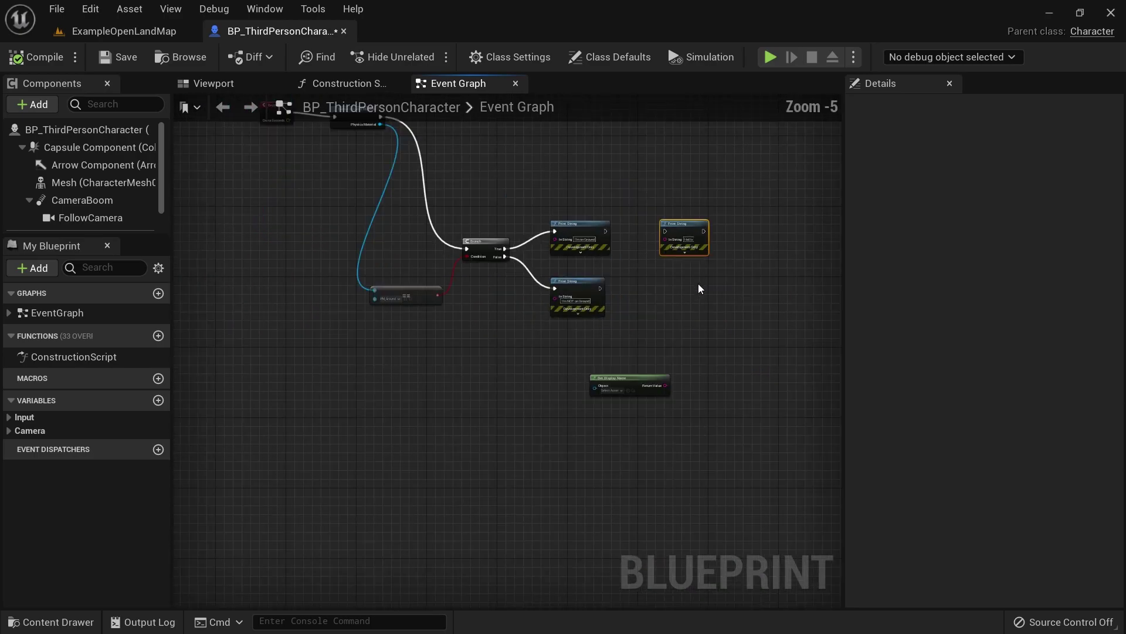
{"action": "right_click_drag", "start_coordinate": [685, 230], "coordinate": [705, 320]}
{"action": "left_click_drag", "start_coordinate": [659, 477], "coordinate": [572, 266]}
{"action": "scroll", "coordinate": [572, 266], "scroll_direction": "up", "scroll_amount": 3}
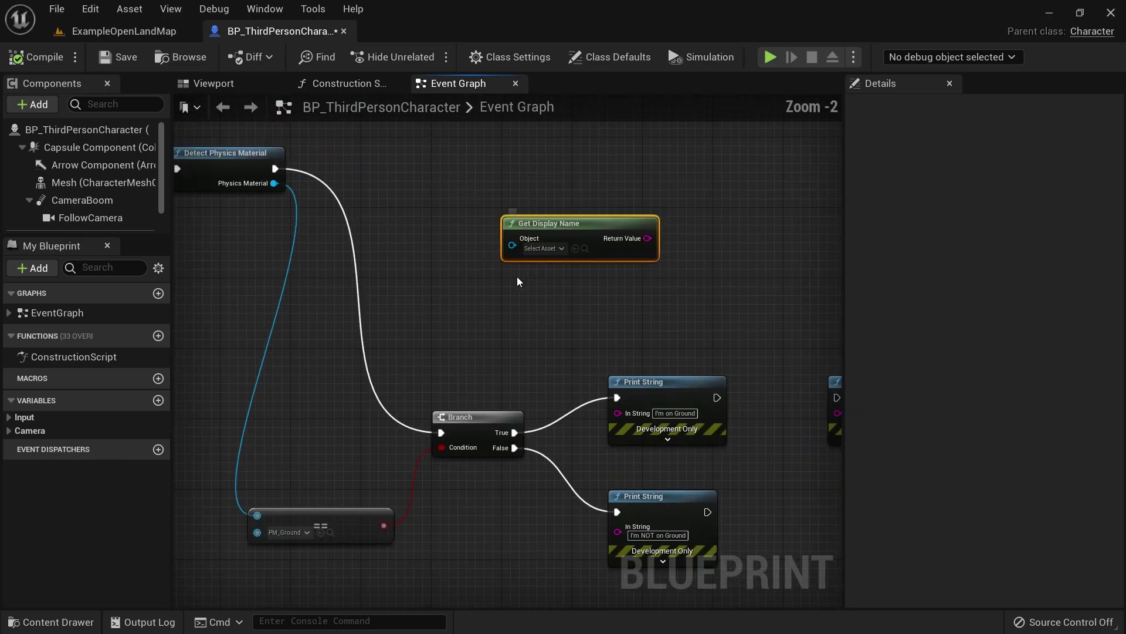
Print the physics material's display name after Detect Physics Material, then return to the level
{"action": "left_click_drag", "start_coordinate": [339, 254], "coordinate": [574, 318]}
{"action": "right_click_drag", "start_coordinate": [625, 371], "coordinate": [470, 330]}
{"action": "left_click_drag", "start_coordinate": [762, 412], "coordinate": [638, 202]}
{"action": "left_click_drag", "start_coordinate": [508, 268], "coordinate": [659, 206]}
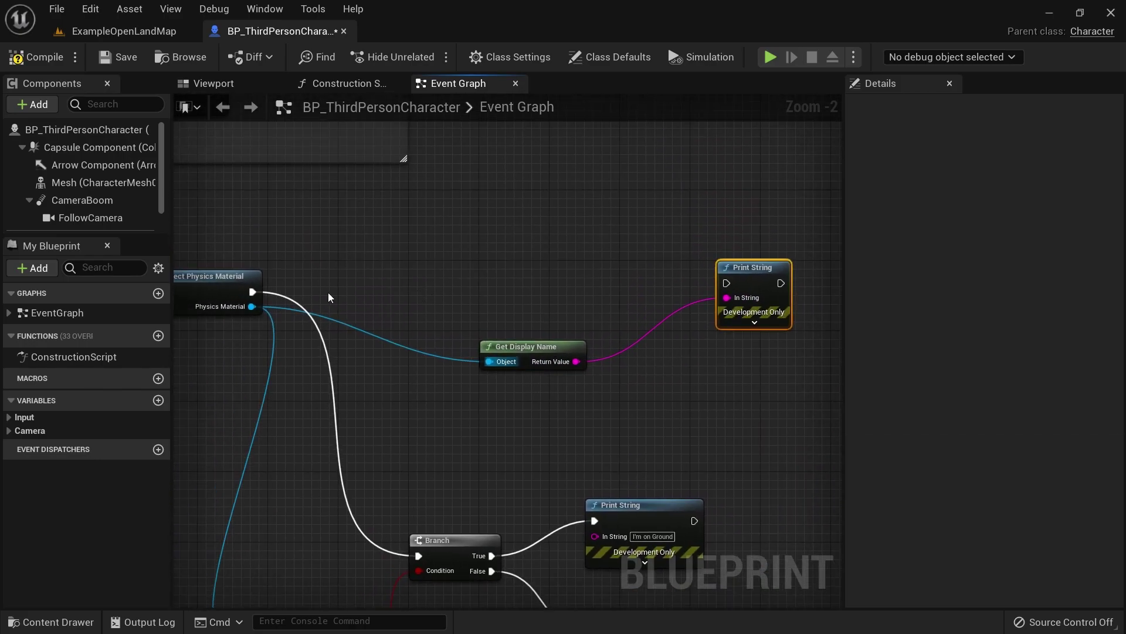
{"action": "left_click_drag", "start_coordinate": [251, 292], "coordinate": [727, 285]}
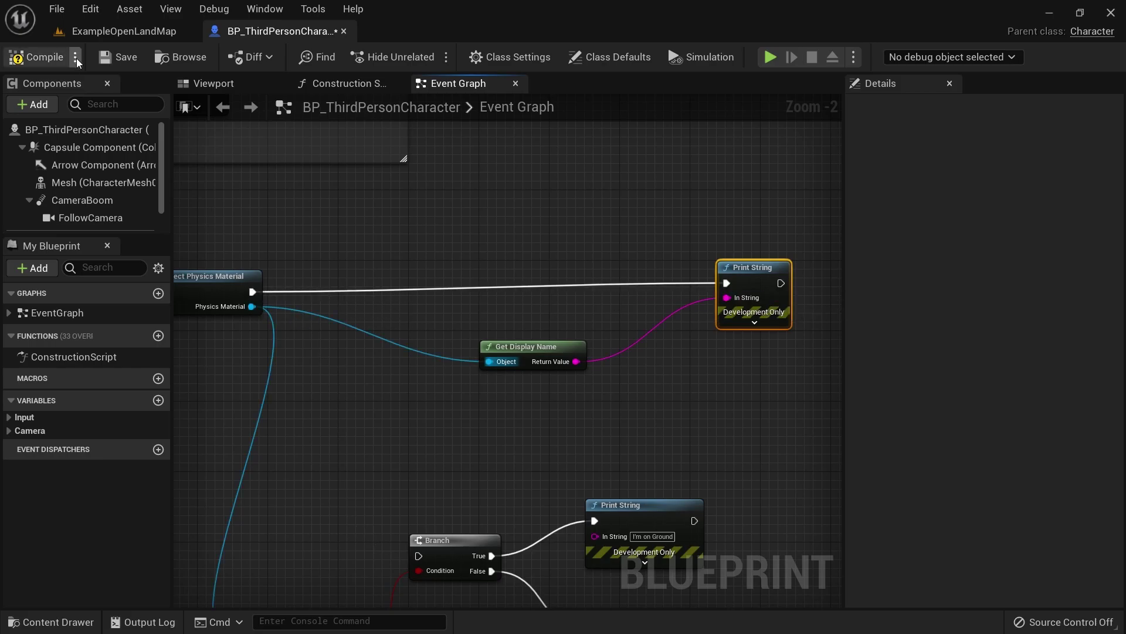
{"action": "left_click", "coordinate": [124, 31]}
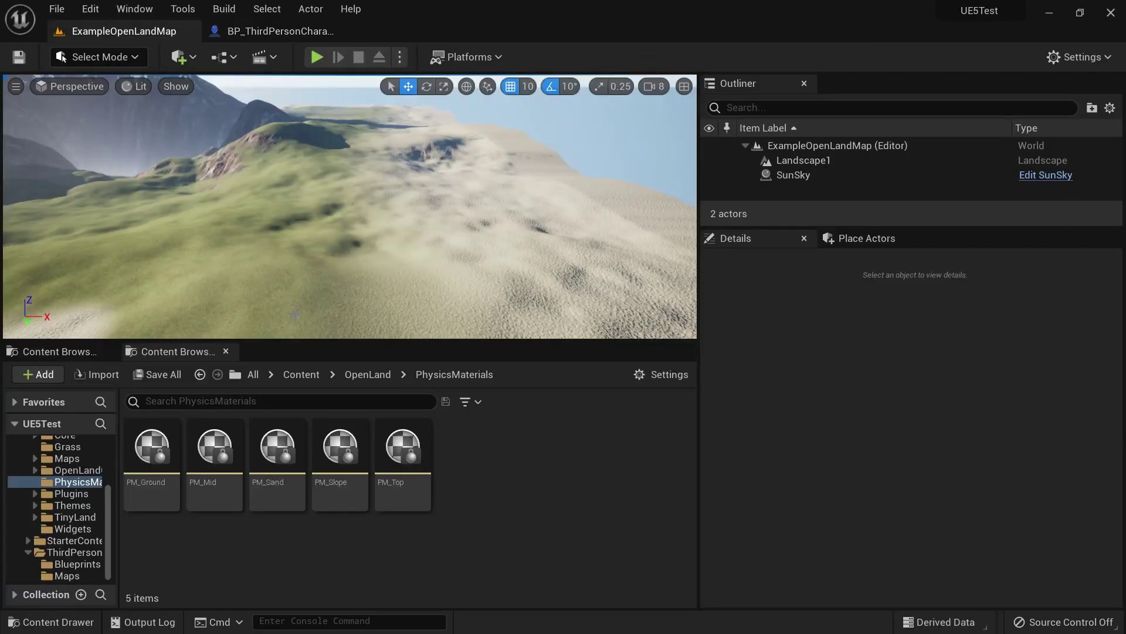
{"action": "key", "text": "alt+p"}
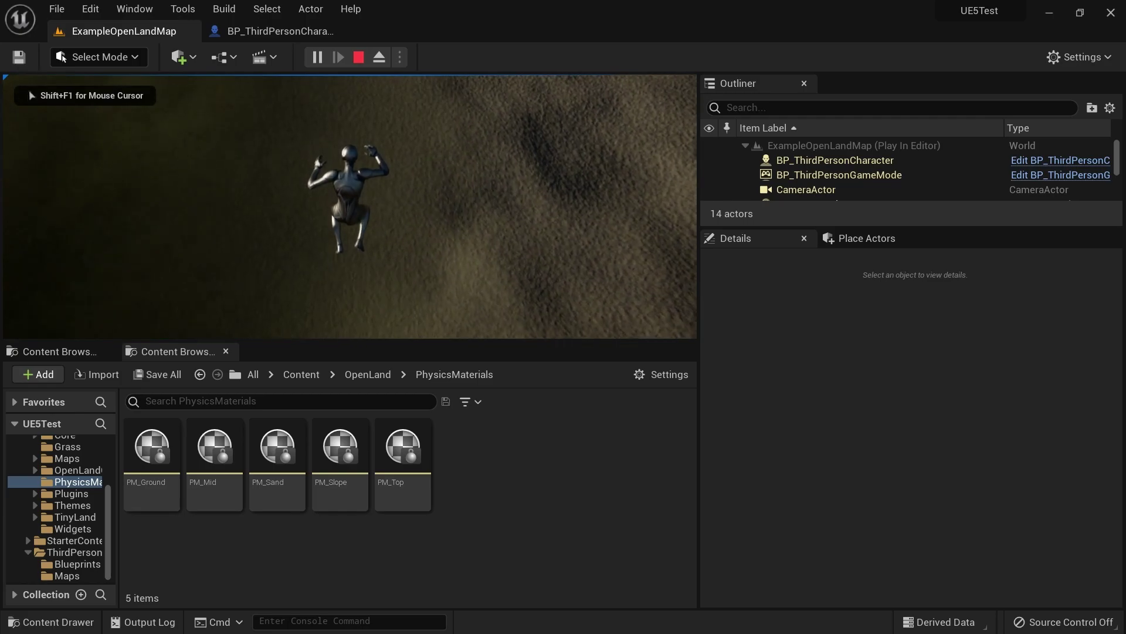
Run the character across grass (PM_Ground), then onto the sand patch (PM_Sand)
{"action": "key", "text": "w"}
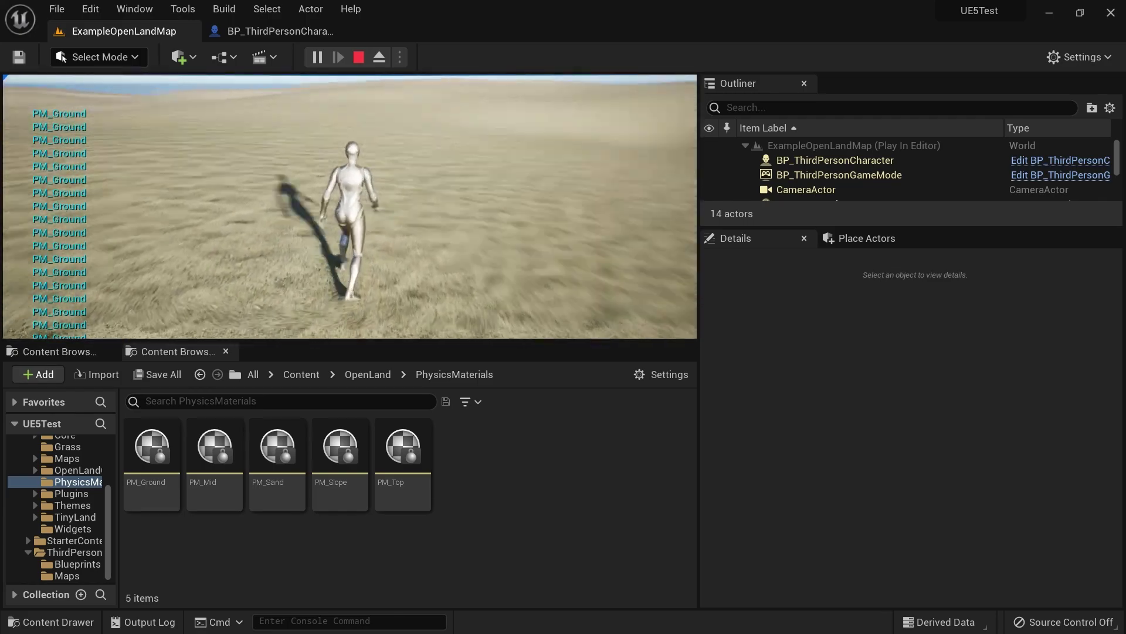
{"action": "key", "text": "Escape"}
{"action": "right_click_drag", "start_coordinate": [350, 206], "coordinate": [176, 214]}
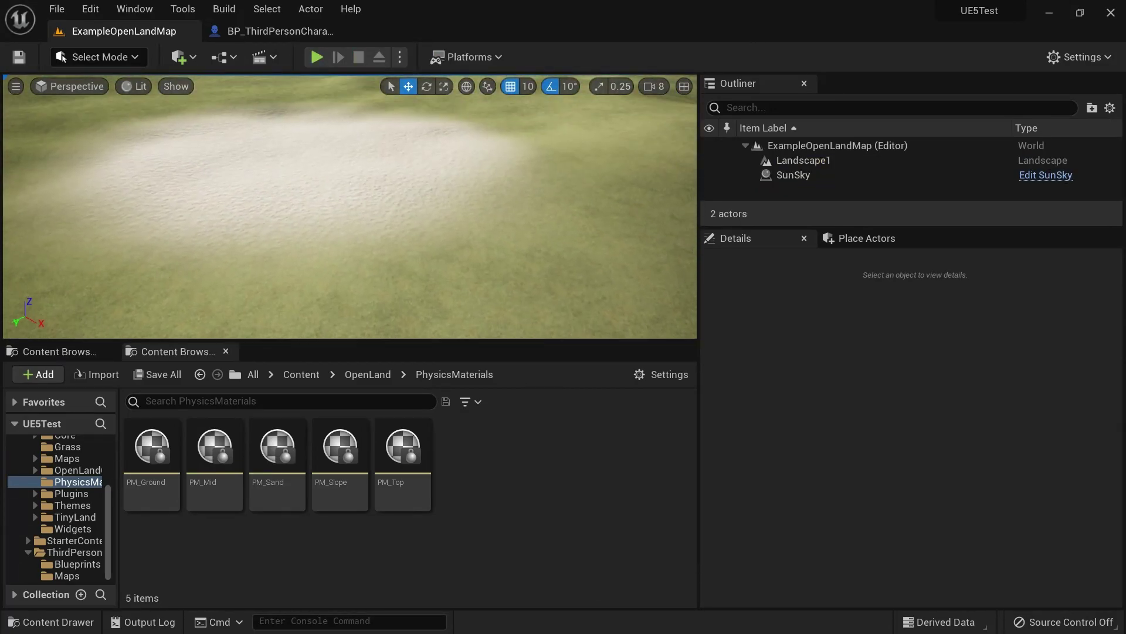
{"action": "key", "text": "alt+p"}
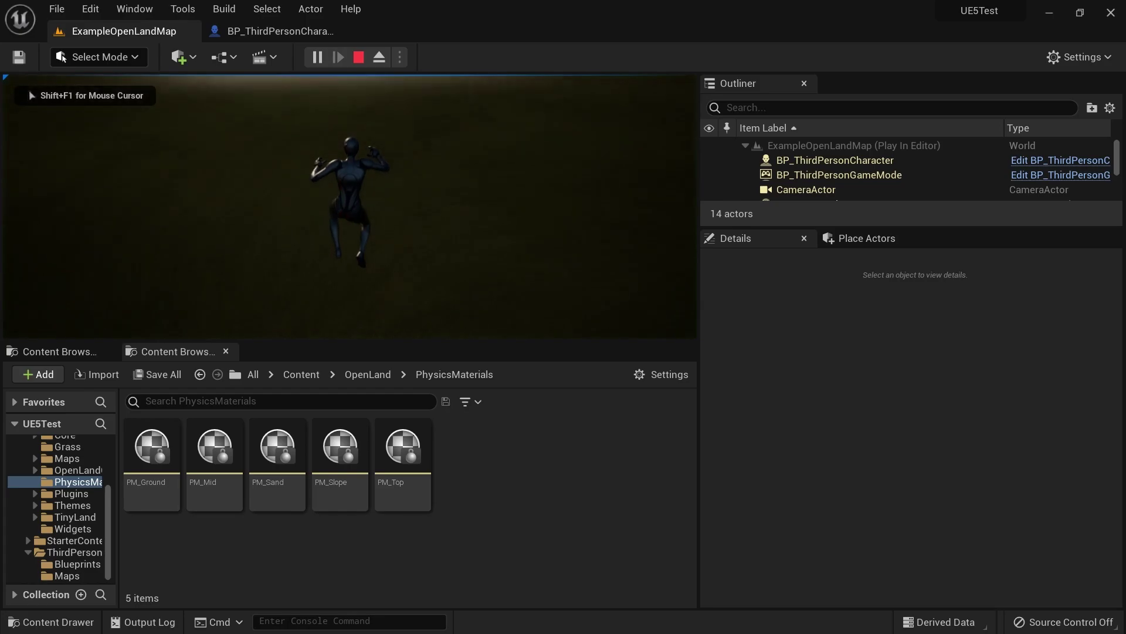
{"action": "key", "text": "w"}
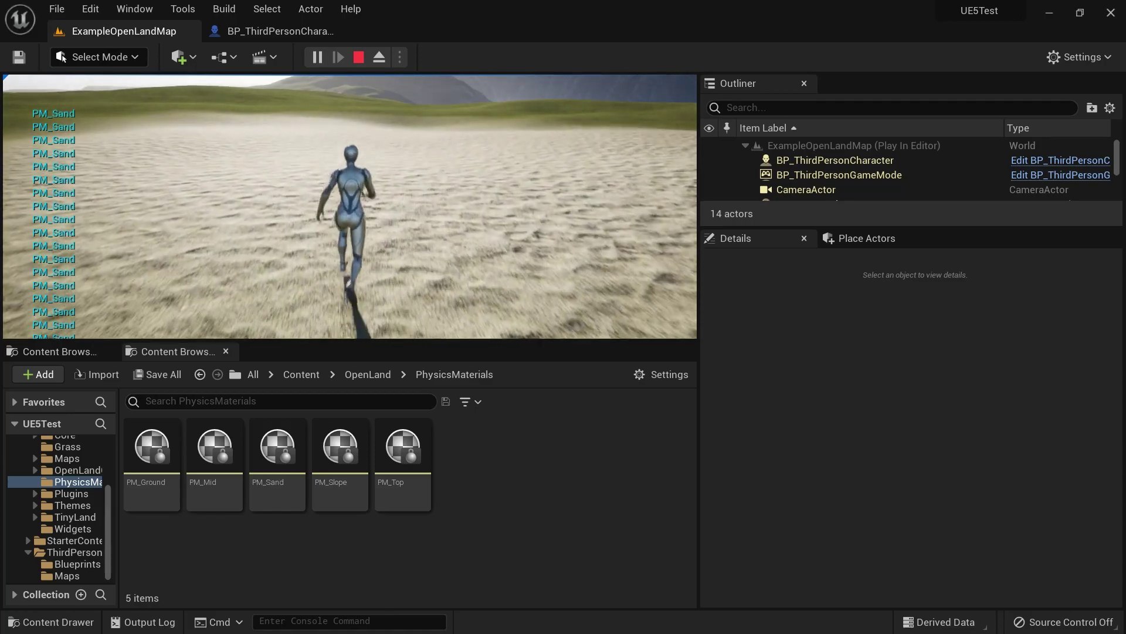
{"action": "key", "text": "Escape"}
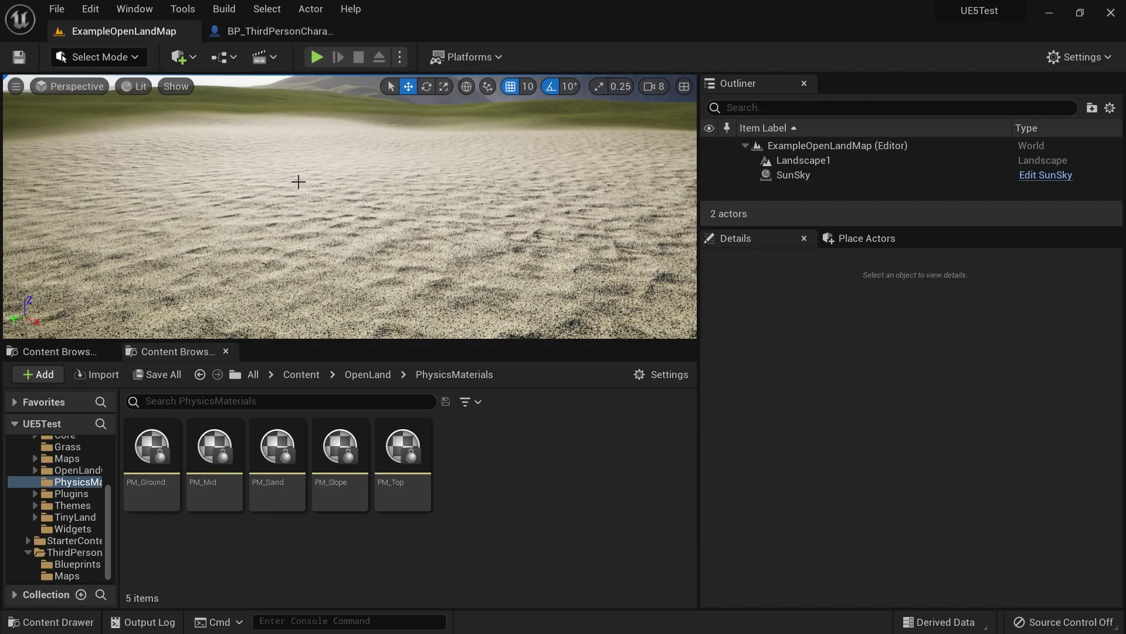
Select Landscape1 and open its landscape material MI_OpenLand_Theme_Default from Details
{"action": "left_click", "coordinate": [816, 160]}
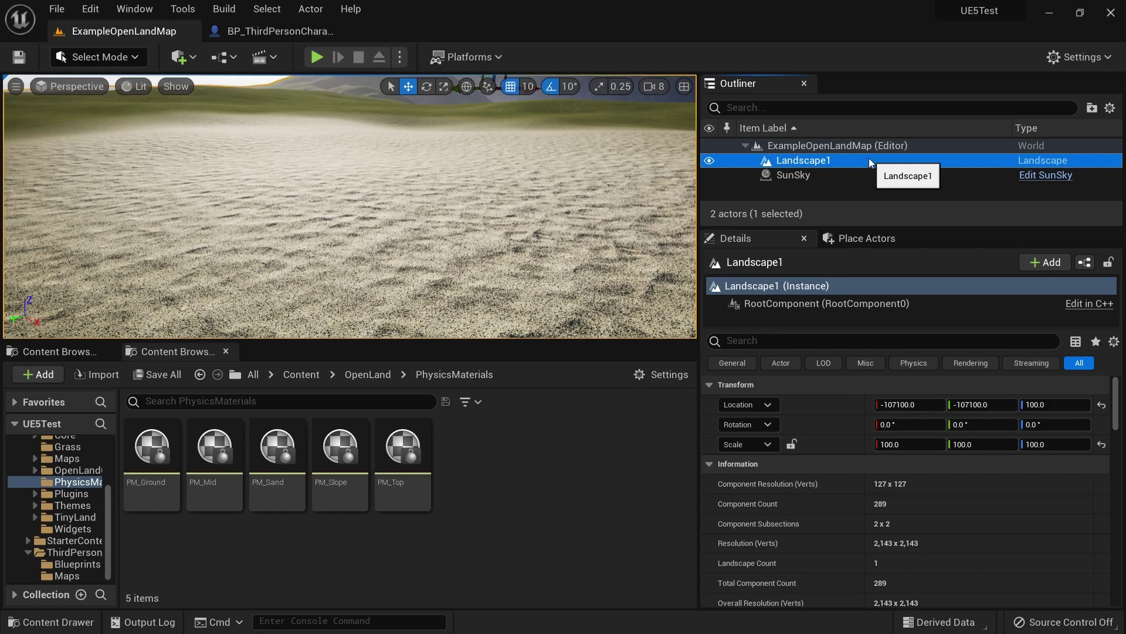
{"action": "scroll", "coordinate": [977, 456], "scroll_direction": "down", "scroll_amount": 10}
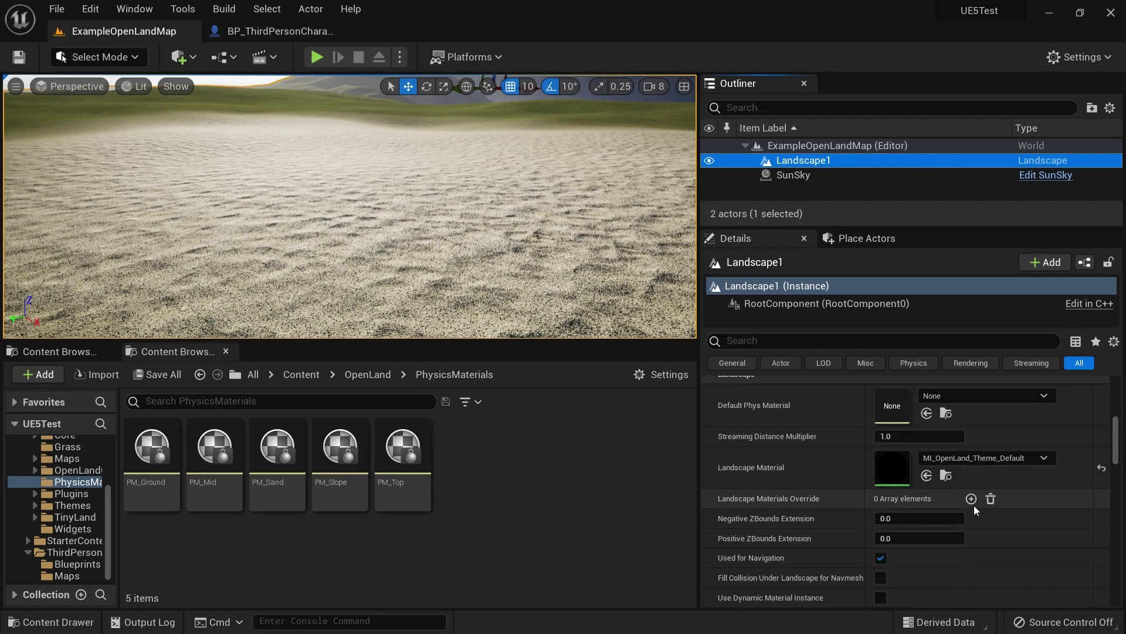
{"action": "scroll", "coordinate": [974, 505], "scroll_direction": "down", "scroll_amount": 1}
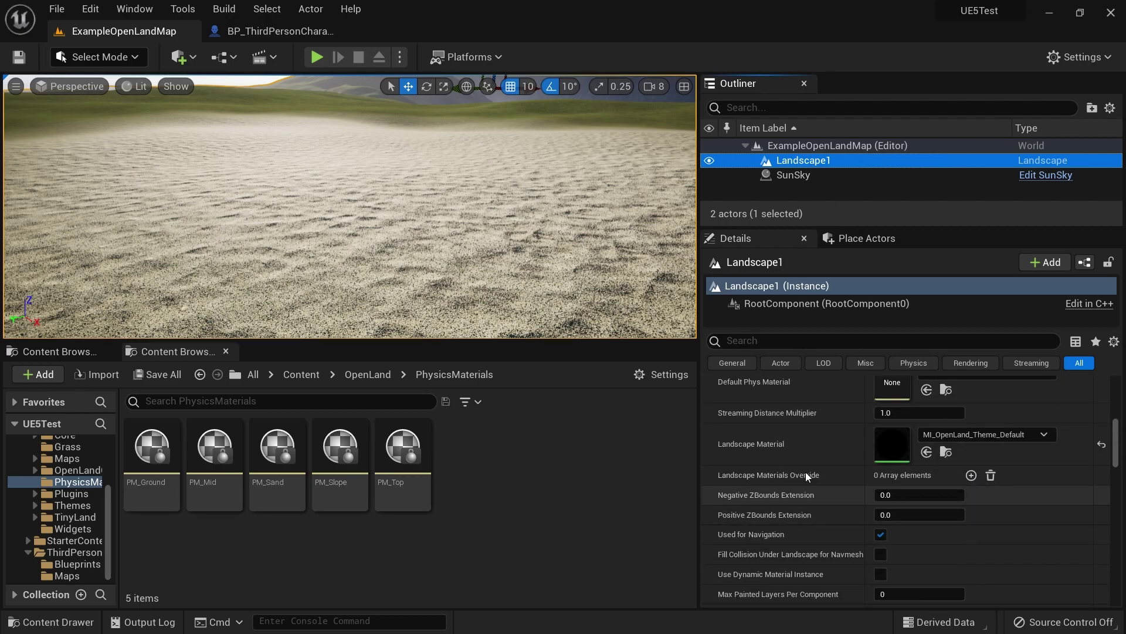
{"action": "double_click", "coordinate": [892, 446]}
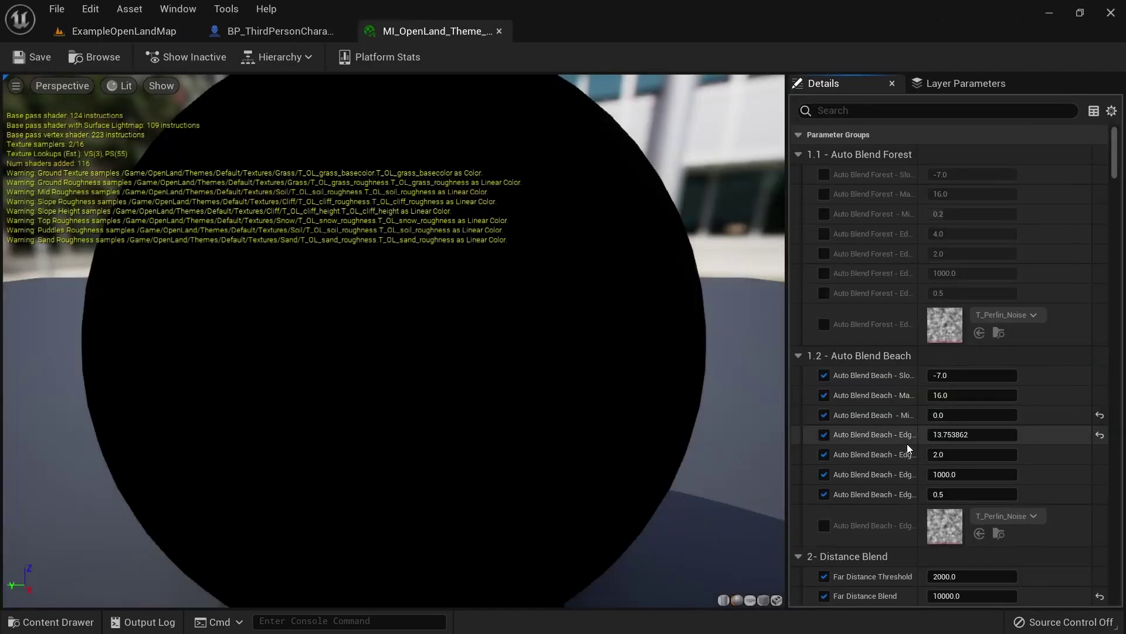
{"action": "scroll", "coordinate": [915, 437], "scroll_direction": "down", "scroll_amount": 5}
{"action": "left_click_drag", "start_coordinate": [1114, 161], "coordinate": [1116, 572]}
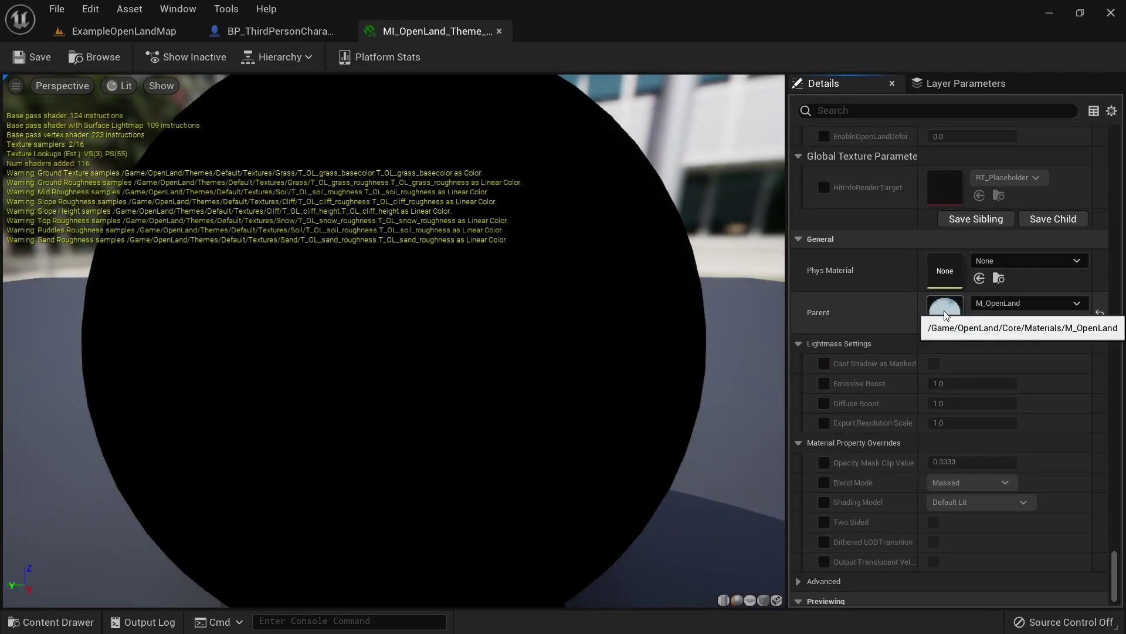
Open parent material M_OpenLand and select its Landscape Physical Material Output node
{"action": "double_click", "coordinate": [944, 312]}
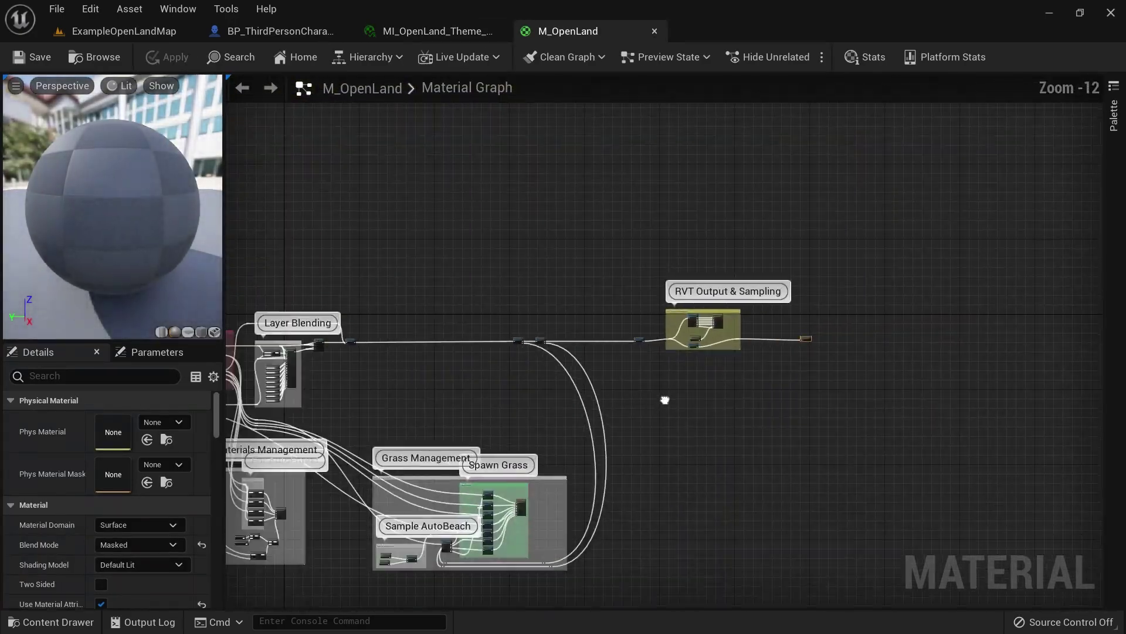
{"action": "scroll", "coordinate": [405, 484], "scroll_direction": "up", "scroll_amount": 8}
{"action": "scroll", "coordinate": [396, 527], "scroll_direction": "up", "scroll_amount": 1}
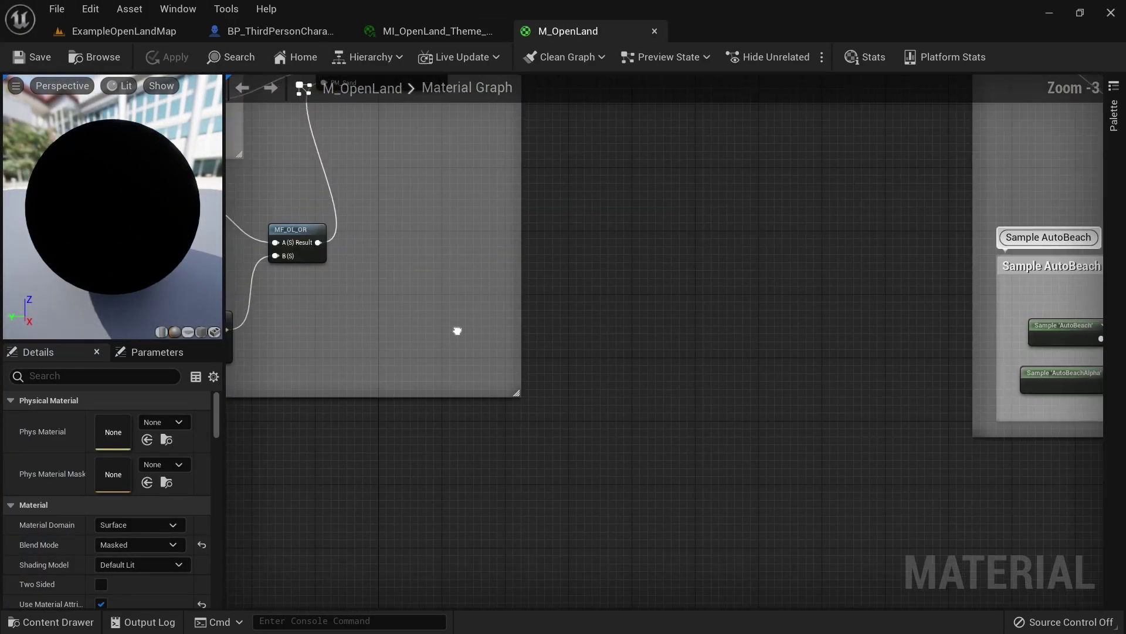
{"action": "scroll", "coordinate": [508, 344], "scroll_direction": "down", "scroll_amount": 4}
{"action": "scroll", "coordinate": [598, 387], "scroll_direction": "up", "scroll_amount": 5}
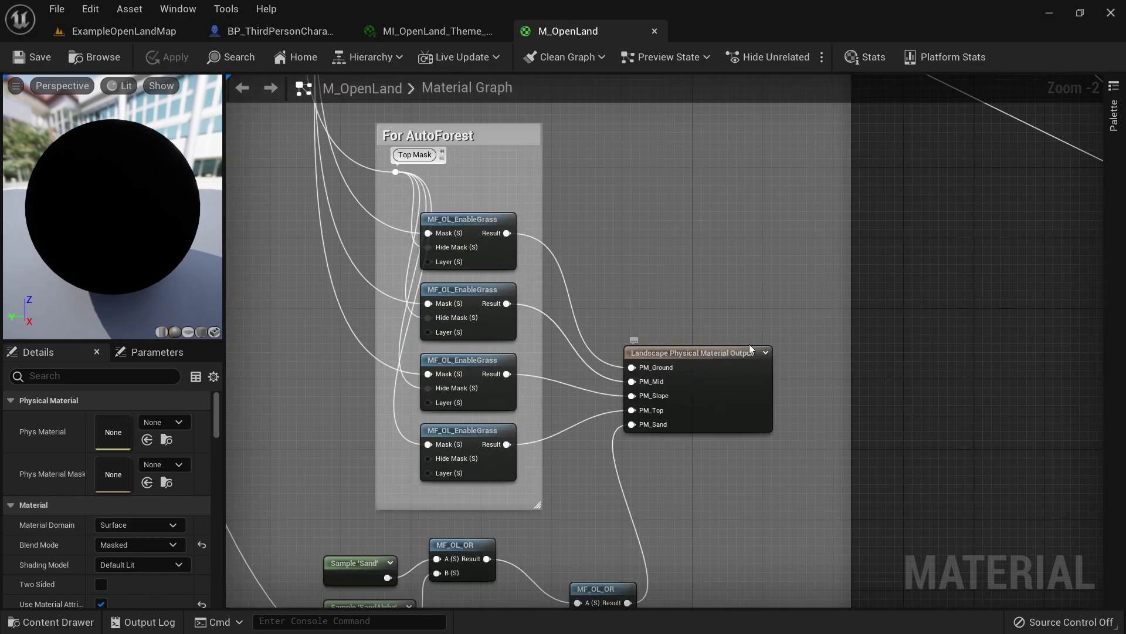
{"action": "scroll", "coordinate": [754, 447], "scroll_direction": "down", "scroll_amount": 1}
{"action": "scroll", "coordinate": [743, 501], "scroll_direction": "up", "scroll_amount": 2}
{"action": "right_click_drag", "start_coordinate": [743, 502], "coordinate": [797, 529]}
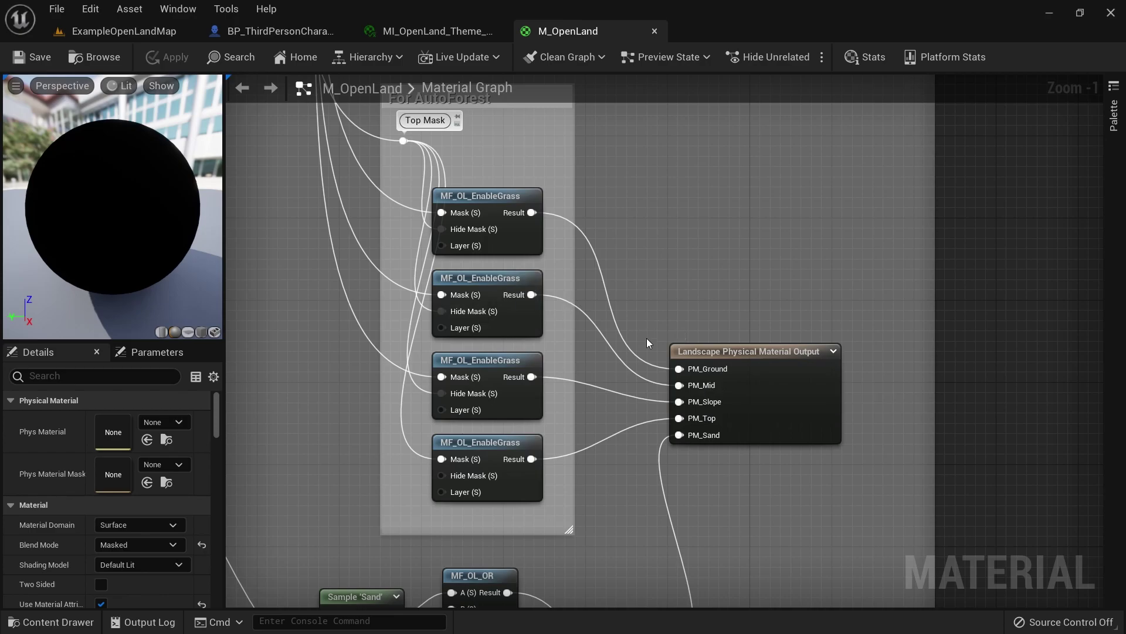
{"action": "right_click_drag", "start_coordinate": [768, 536], "coordinate": [776, 467]}
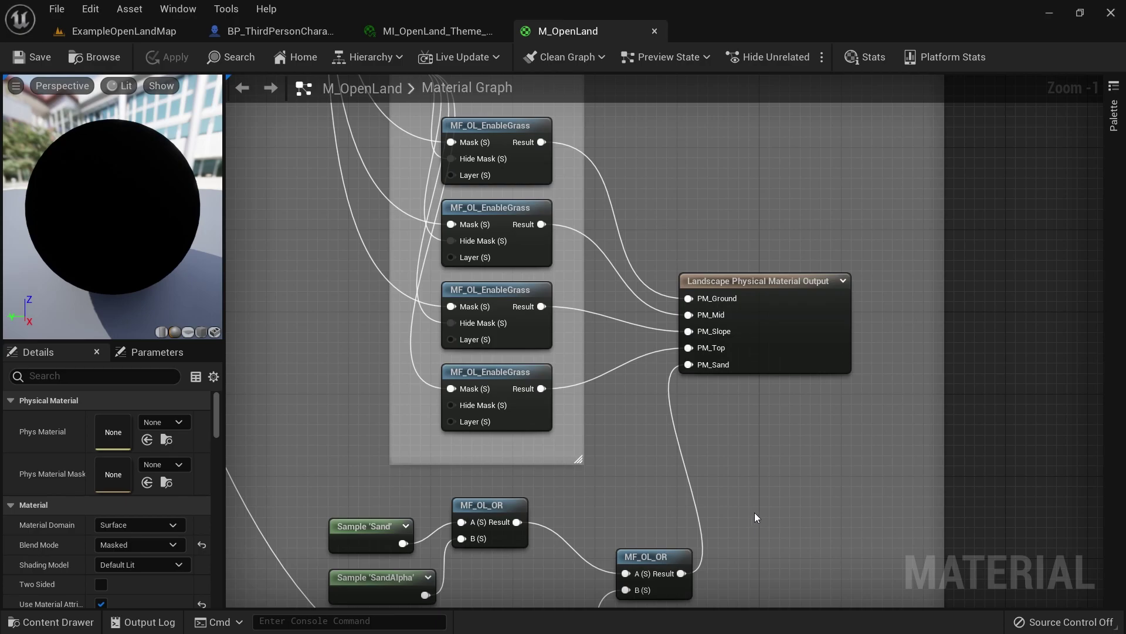
{"action": "left_click", "coordinate": [786, 319]}
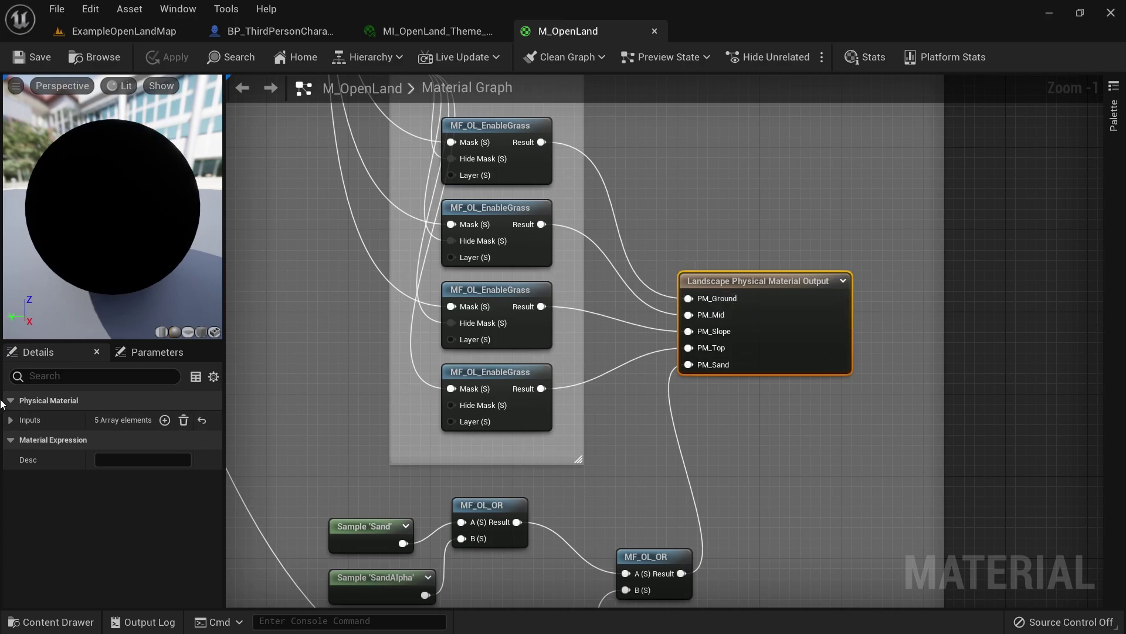
Expand the output node's Inputs list, showing index 0 uses PM_Ground
{"action": "left_click", "coordinate": [64, 420]}
{"action": "left_click", "coordinate": [24, 441]}
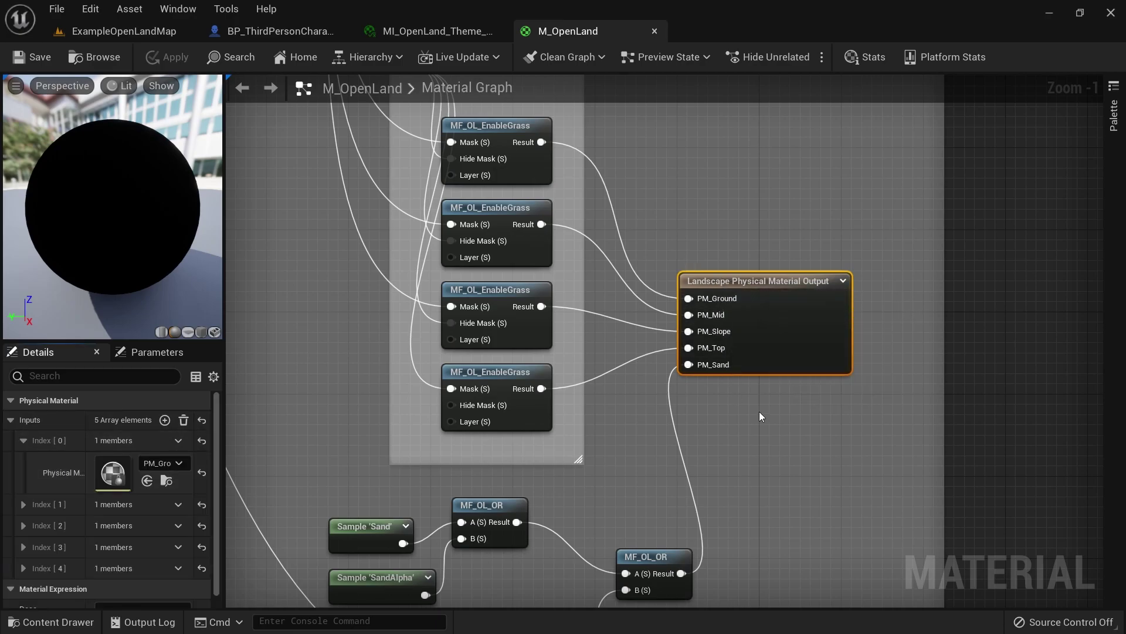
{"action": "scroll", "coordinate": [763, 414], "scroll_direction": "down", "scroll_amount": 5}
{"action": "scroll", "coordinate": [857, 437], "scroll_direction": "up", "scroll_amount": 2}
{"action": "scroll", "coordinate": [909, 434], "scroll_direction": "down", "scroll_amount": 2}
Inspect the first grass type on the Grass output node in the Spawn Grass group
{"action": "right_click_drag", "start_coordinate": [1087, 417], "coordinate": [608, 372]}
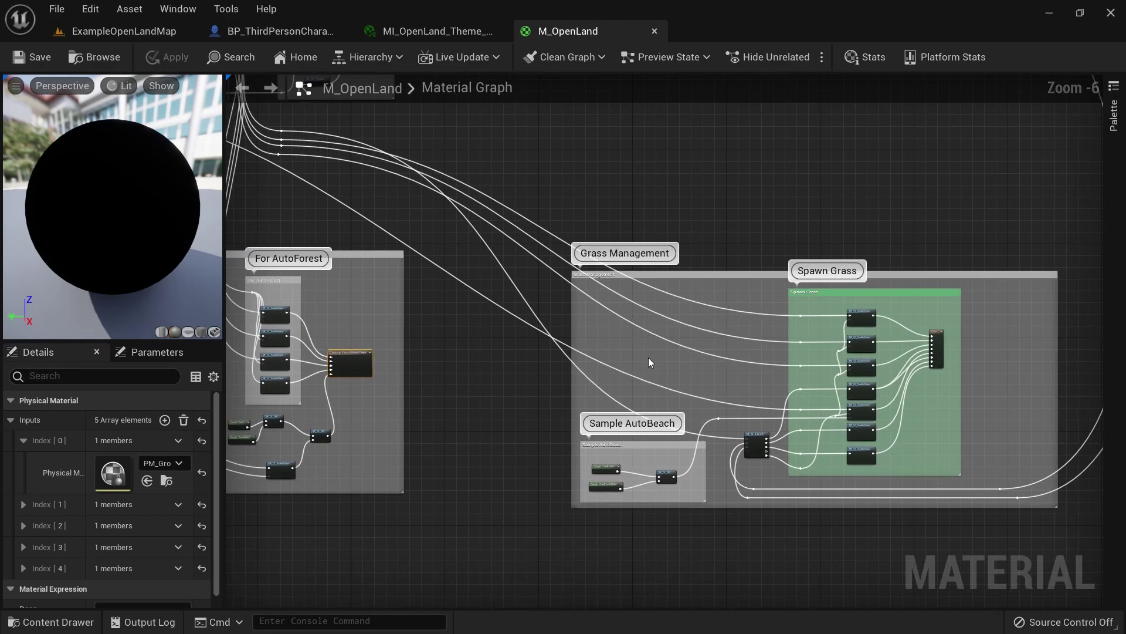
{"action": "scroll", "coordinate": [861, 322], "scroll_direction": "up", "scroll_amount": 4}
{"action": "scroll", "coordinate": [1047, 389], "scroll_direction": "down", "scroll_amount": 2}
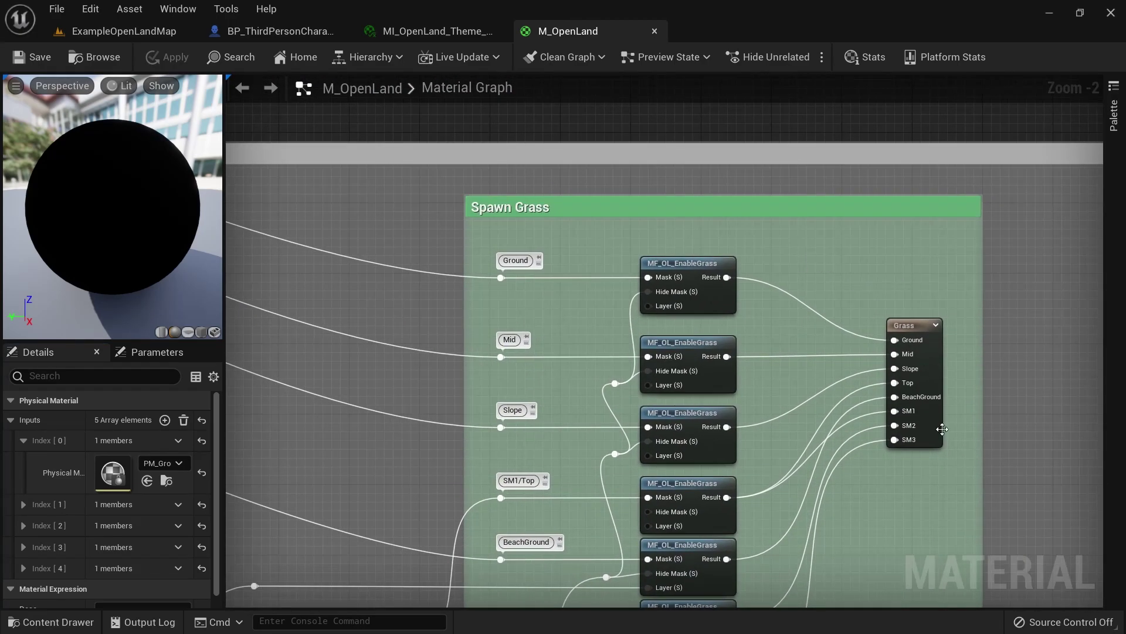
{"action": "scroll", "coordinate": [935, 403], "scroll_direction": "down", "scroll_amount": 2}
{"action": "scroll", "coordinate": [878, 427], "scroll_direction": "up", "scroll_amount": 3}
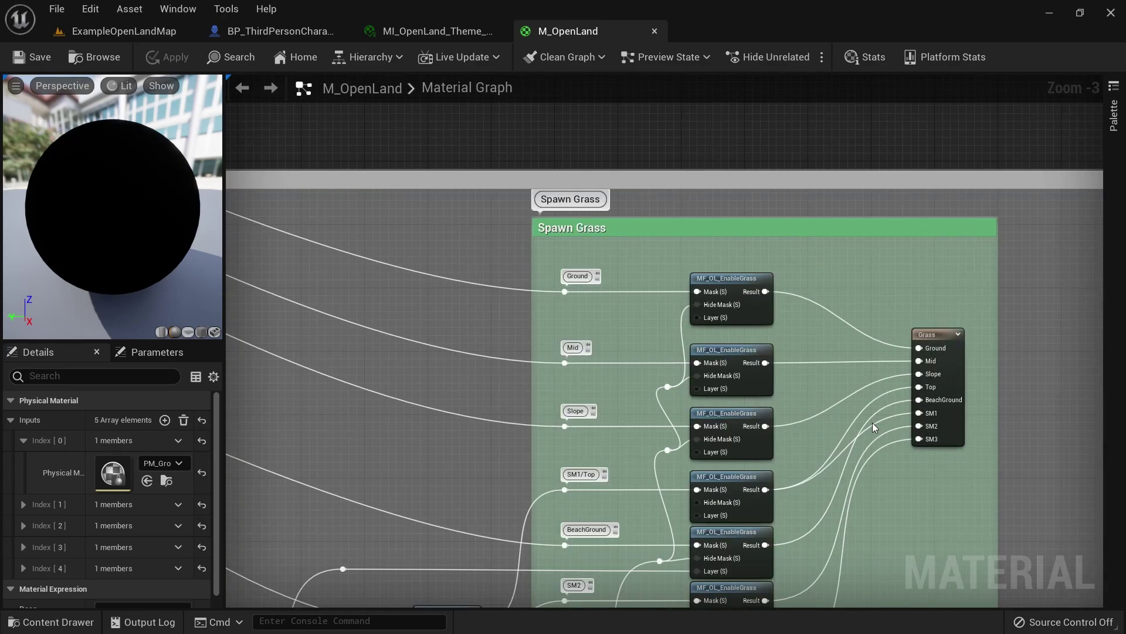
{"action": "scroll", "coordinate": [1040, 496], "scroll_direction": "down", "scroll_amount": 3}
{"action": "scroll", "coordinate": [554, 429], "scroll_direction": "up", "scroll_amount": 3}
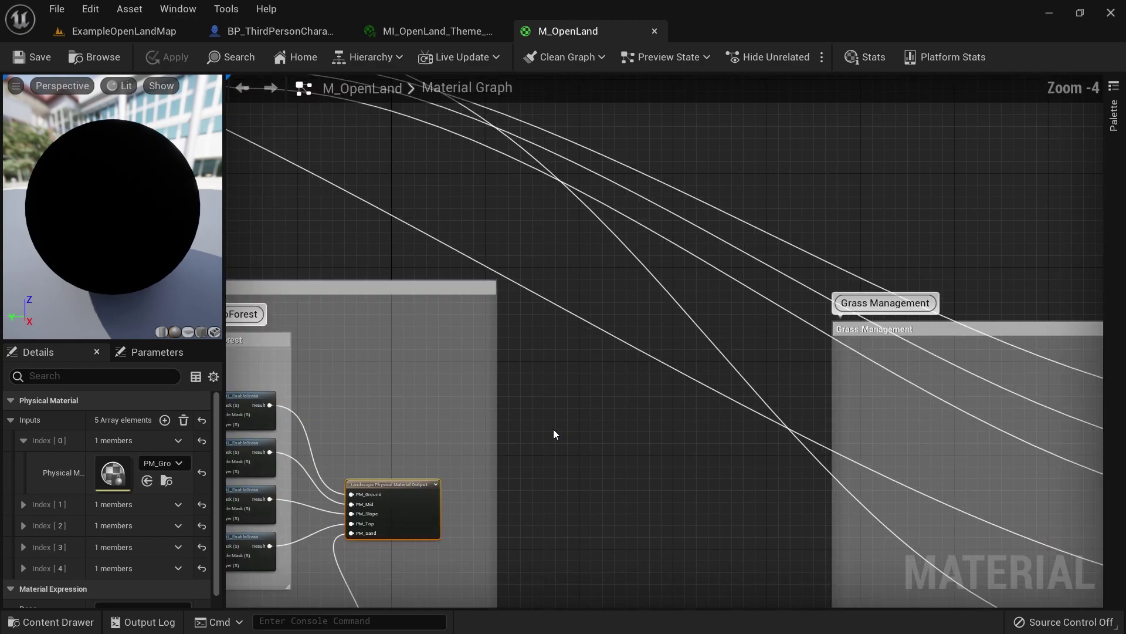
{"action": "scroll", "coordinate": [528, 469], "scroll_direction": "down", "scroll_amount": 2}
{"action": "scroll", "coordinate": [677, 285], "scroll_direction": "up", "scroll_amount": 2}
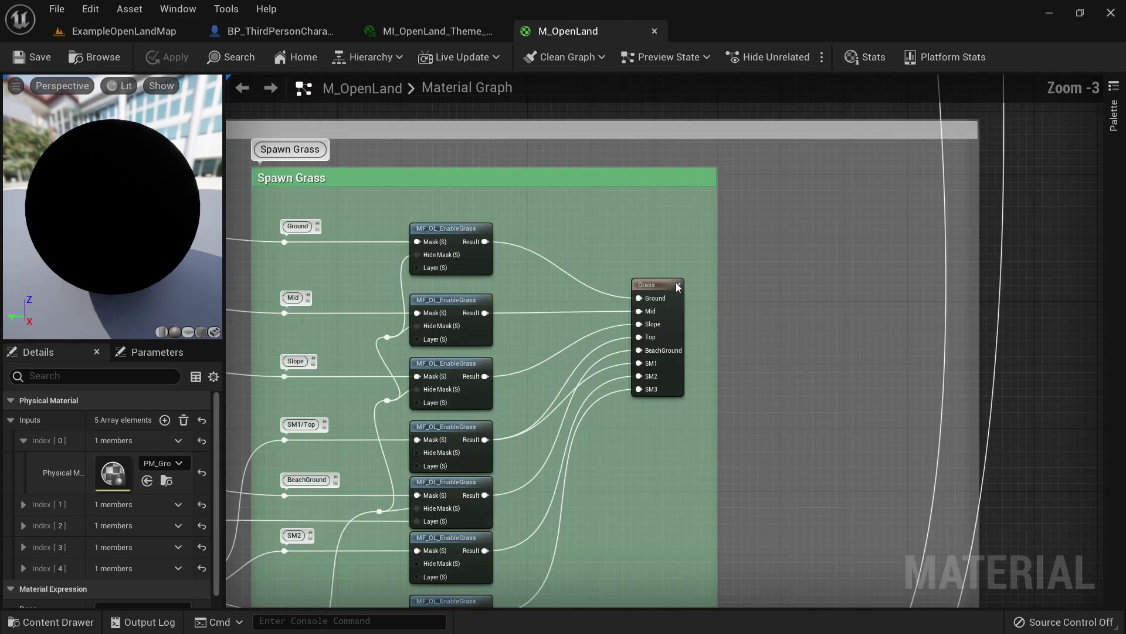
{"action": "left_click", "coordinate": [648, 299]}
{"action": "left_click", "coordinate": [10, 419]}
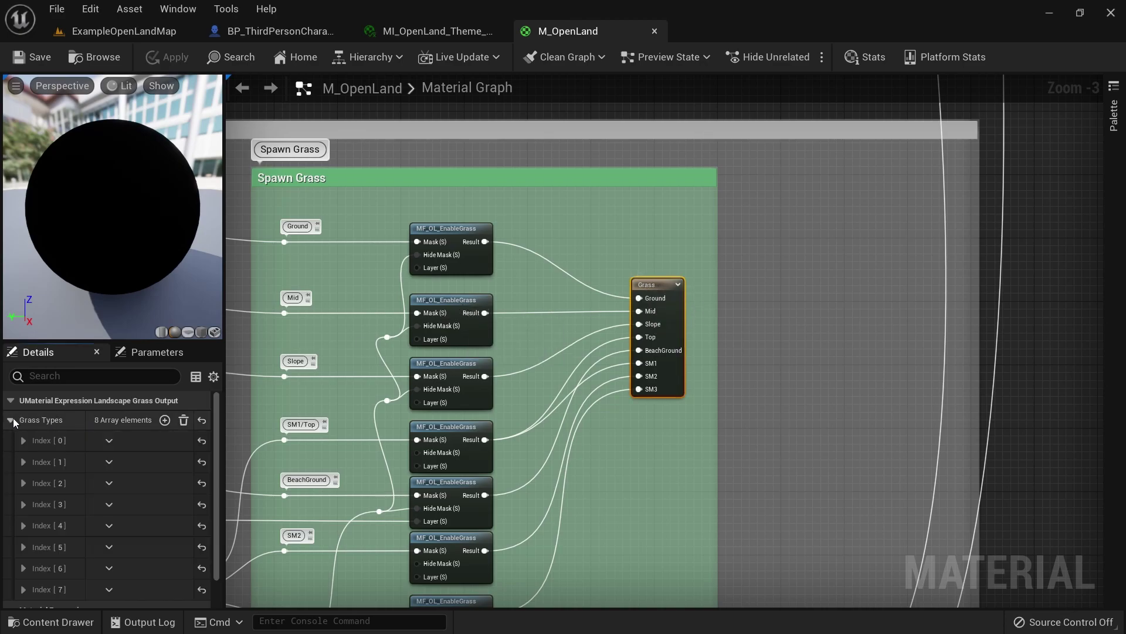
{"action": "left_click", "coordinate": [23, 441]}
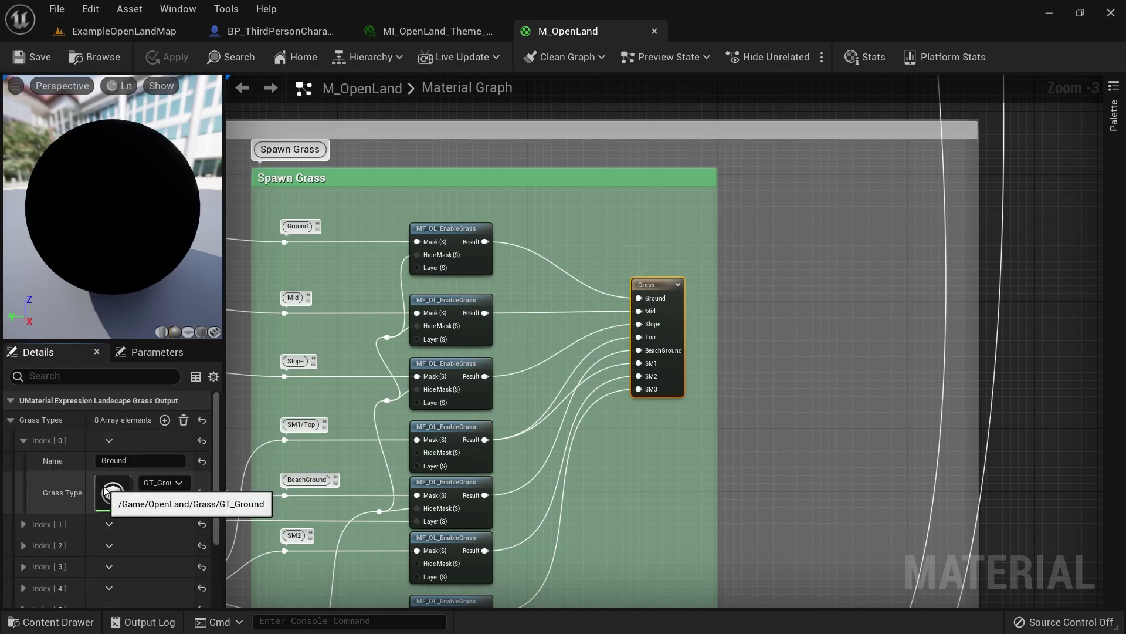
Return to the Landscape Physical Material Output node and reselect it
{"action": "scroll", "coordinate": [679, 401], "scroll_direction": "down", "scroll_amount": 5}
{"action": "right_click_drag", "start_coordinate": [680, 401], "coordinate": [821, 390]}
{"action": "scroll", "coordinate": [477, 393], "scroll_direction": "up", "scroll_amount": 6}
{"action": "left_click", "coordinate": [392, 319]}
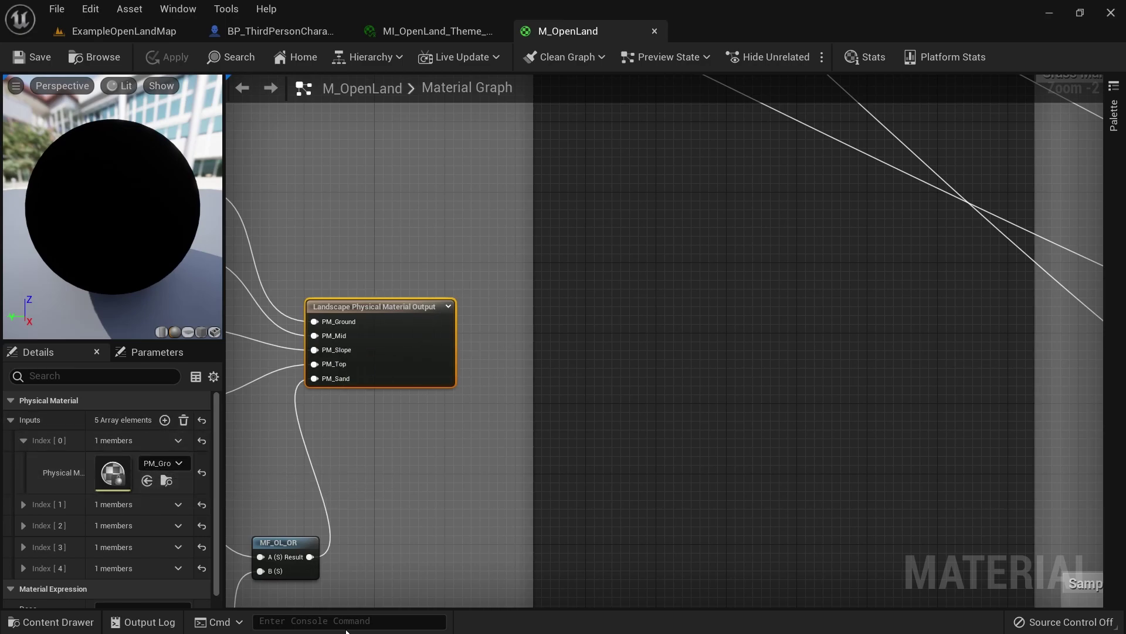
Pan and zoom the M_OpenLand graph past For AutoForest to the Sand, SandAlpha and MF_OL_OR nodes at 1:1
{"action": "scroll", "coordinate": [386, 399], "scroll_direction": "down", "scroll_amount": 3}
{"action": "right_click_drag", "start_coordinate": [409, 427], "coordinate": [642, 463]}
{"action": "scroll", "coordinate": [562, 419], "scroll_direction": "up", "scroll_amount": 4}
{"action": "right_click_drag", "start_coordinate": [598, 392], "coordinate": [396, 368]}
{"action": "scroll", "coordinate": [396, 367], "scroll_direction": "down", "scroll_amount": 3}
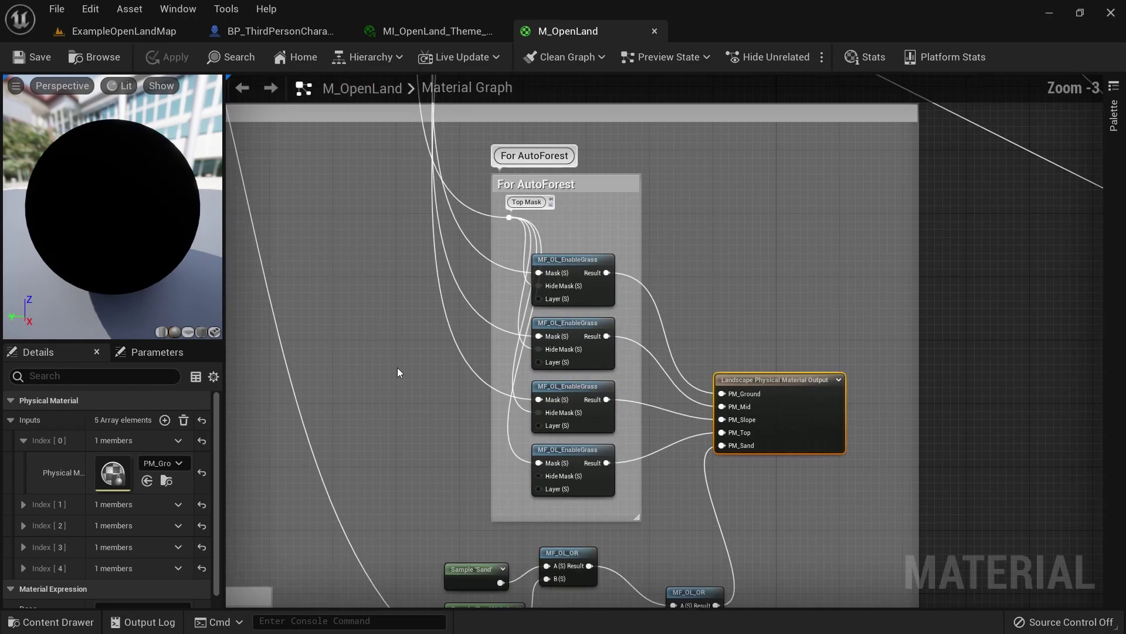
{"action": "scroll", "coordinate": [540, 357], "scroll_direction": "up", "scroll_amount": 3}
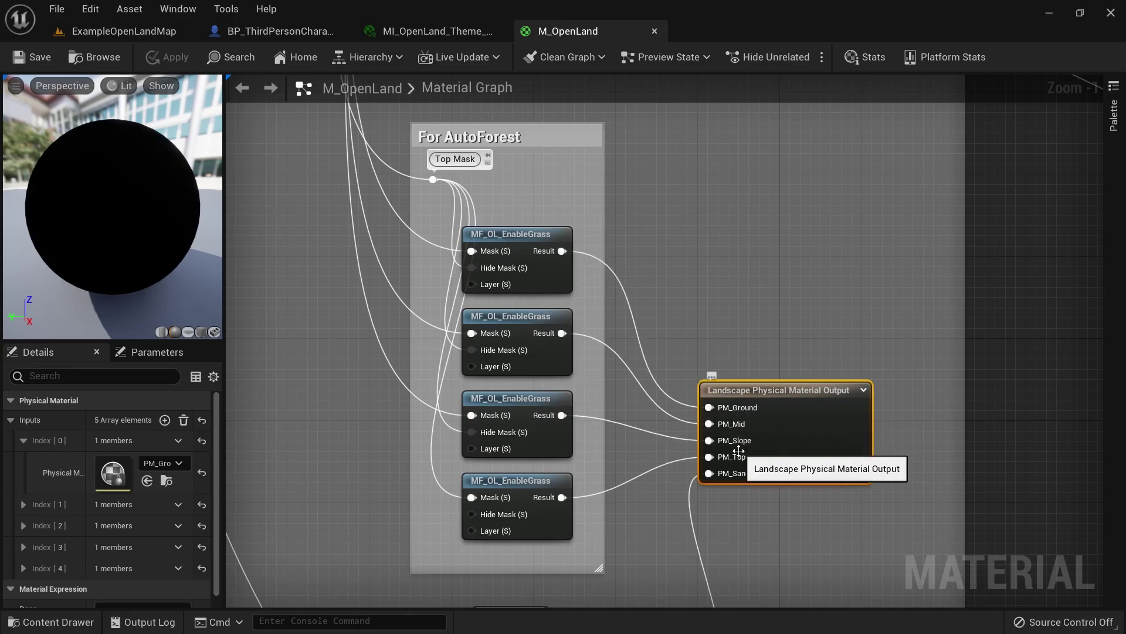
{"action": "scroll", "coordinate": [760, 493], "scroll_direction": "down", "scroll_amount": 3}
{"action": "scroll", "coordinate": [769, 517], "scroll_direction": "up", "scroll_amount": 4}
{"action": "right_click_drag", "start_coordinate": [777, 541], "coordinate": [827, 278]}
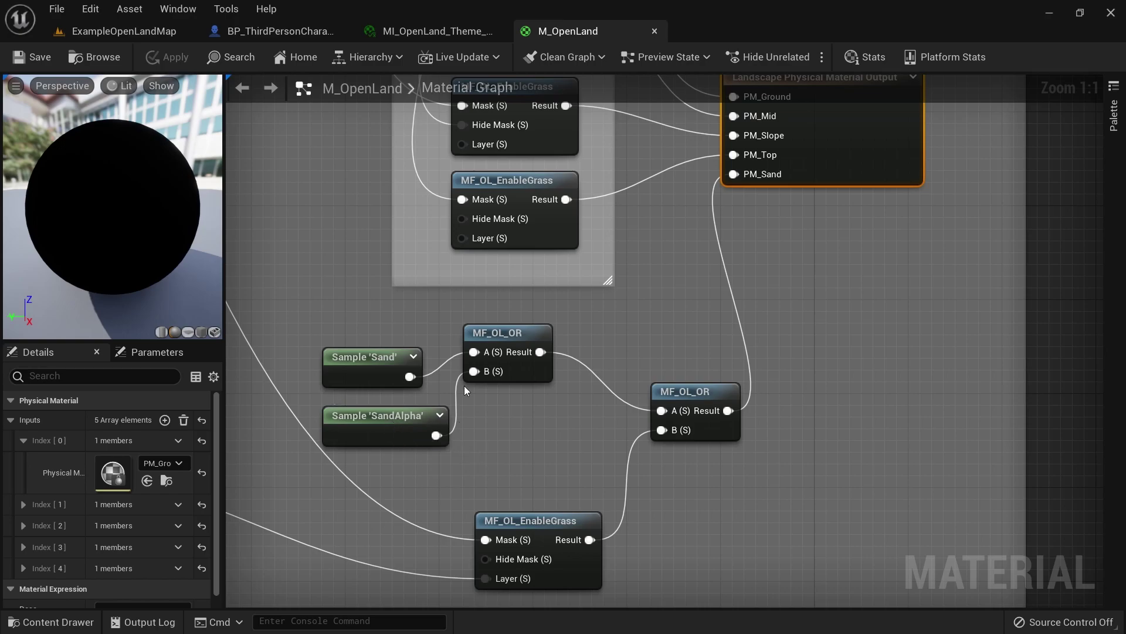
Open MF_OL_OR to inspect its Add and Saturate nodes, then go back to the M_OpenLand graph
{"action": "double_click", "coordinate": [511, 335]}
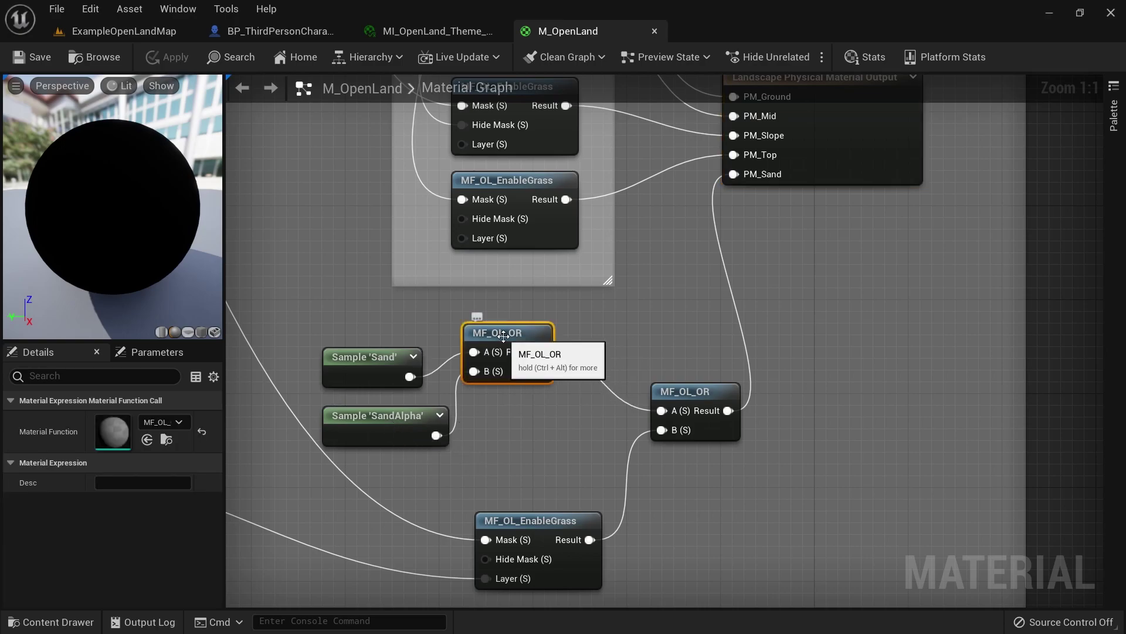
{"action": "scroll", "coordinate": [516, 390], "scroll_direction": "down", "scroll_amount": 1}
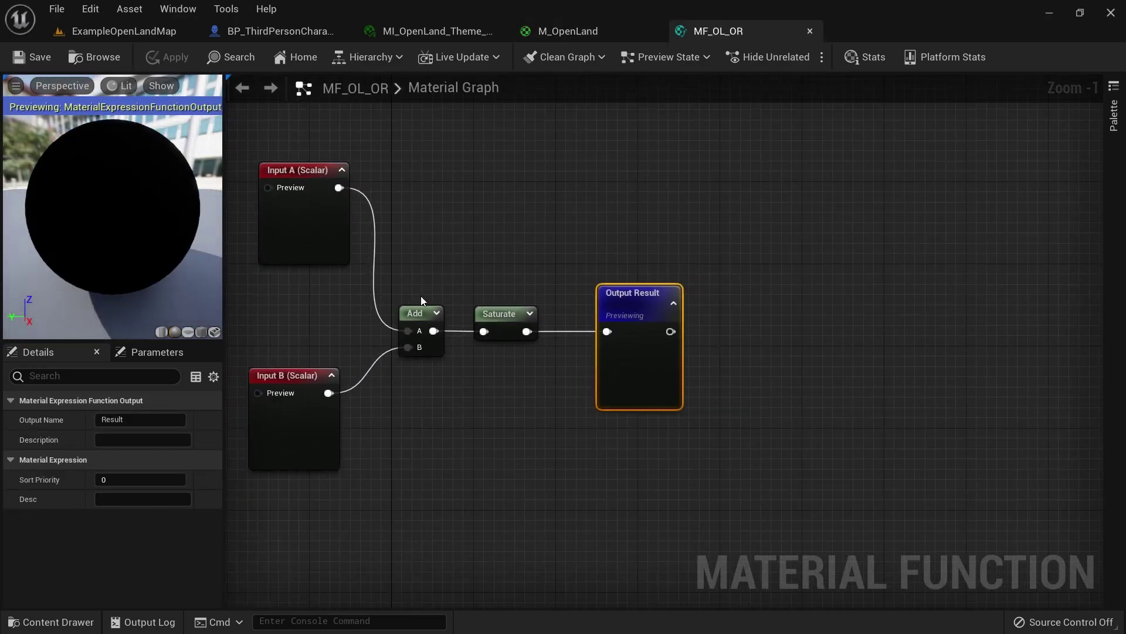
{"action": "left_click", "coordinate": [593, 28]}
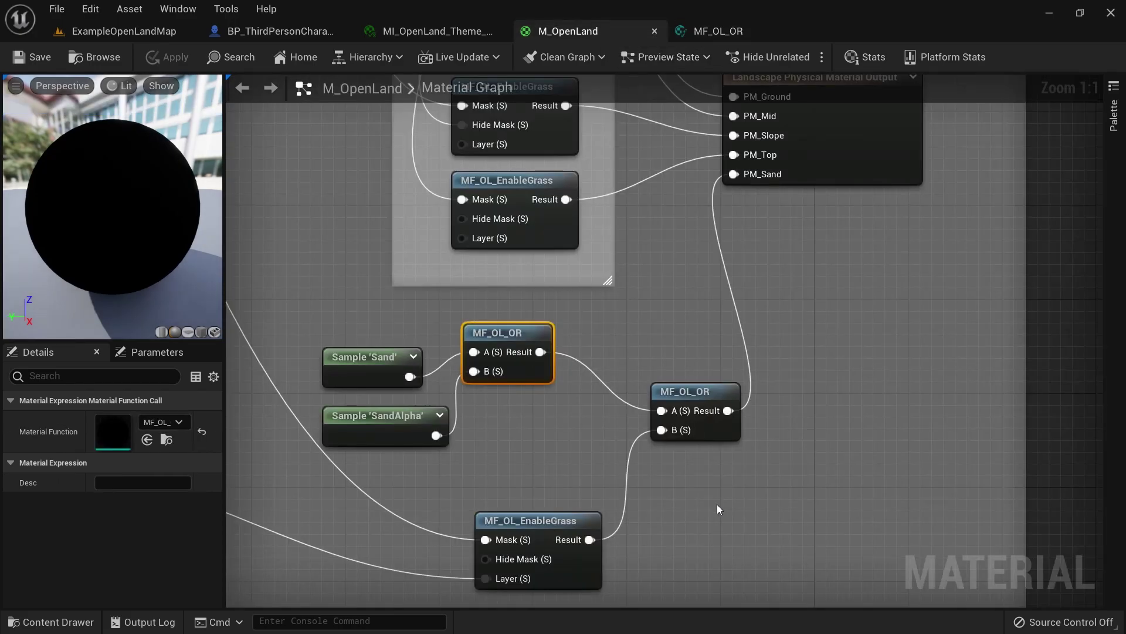
{"action": "scroll", "coordinate": [488, 435], "scroll_direction": "down", "scroll_amount": 1}
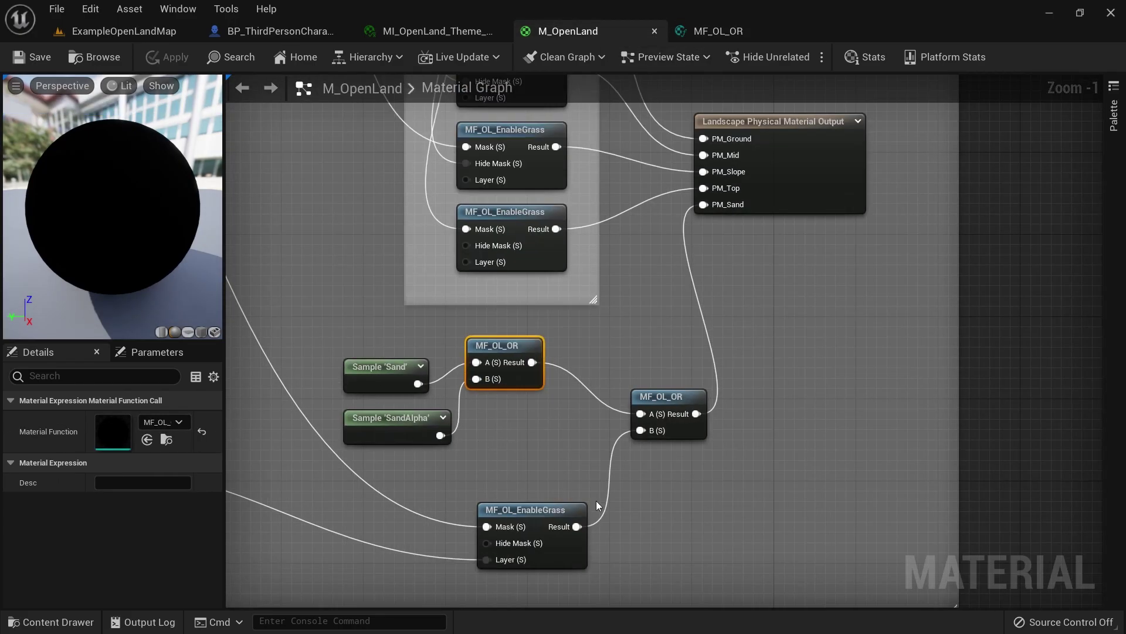
{"action": "scroll", "coordinate": [507, 470], "scroll_direction": "up", "scroll_amount": 1}
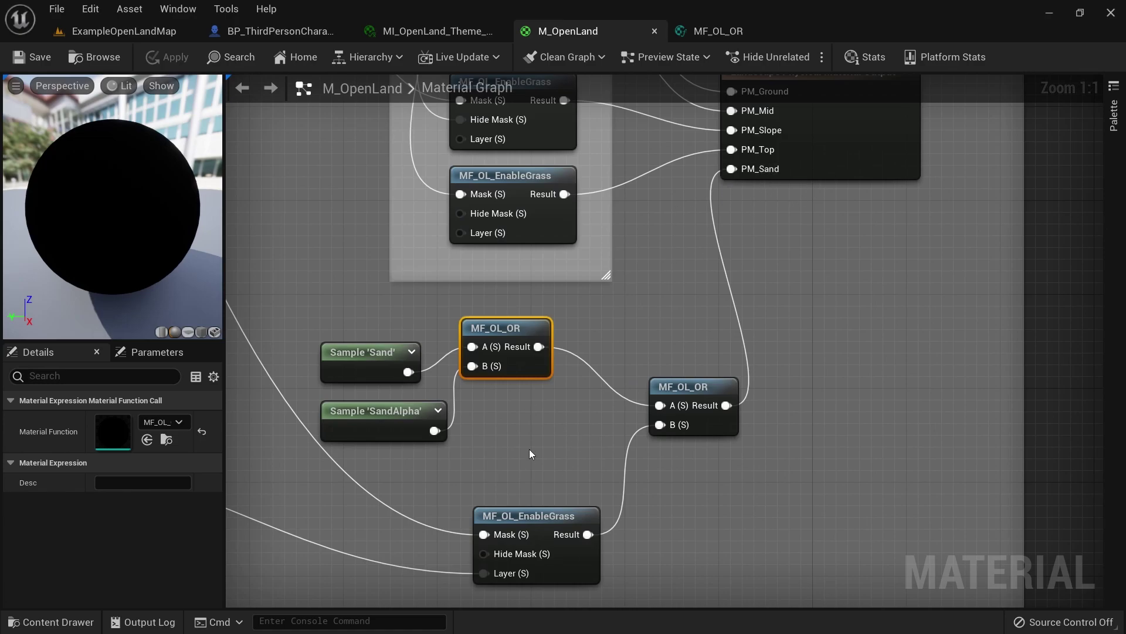
{"action": "scroll", "coordinate": [522, 445], "scroll_direction": "down", "scroll_amount": 6}
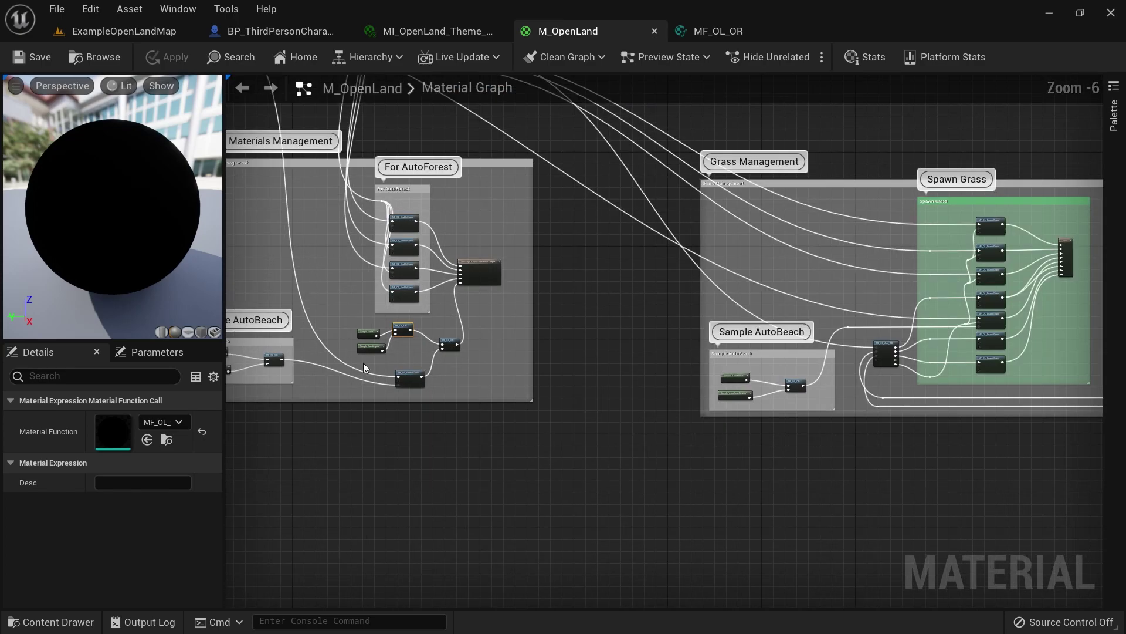
Inspect the Sample AutoBeach comment box and its OR nodes in the M_OpenLand graph
{"action": "scroll", "coordinate": [357, 360], "scroll_direction": "up", "scroll_amount": 4}
{"action": "right_click_drag", "start_coordinate": [297, 352], "coordinate": [586, 304]}
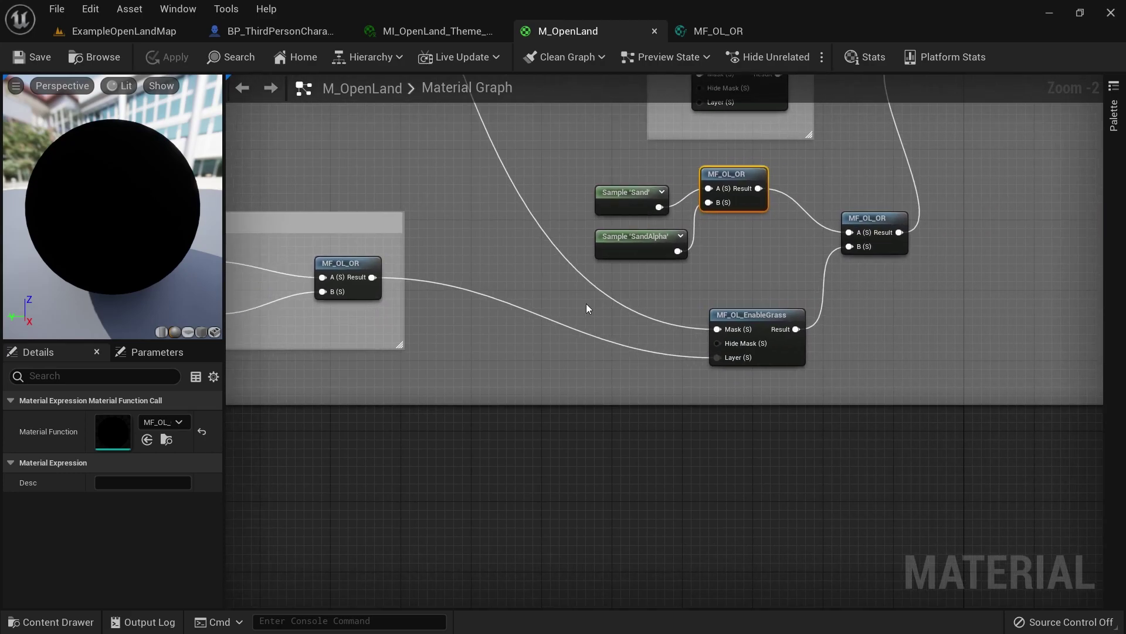
{"action": "right_click_drag", "start_coordinate": [487, 318], "coordinate": [794, 315]}
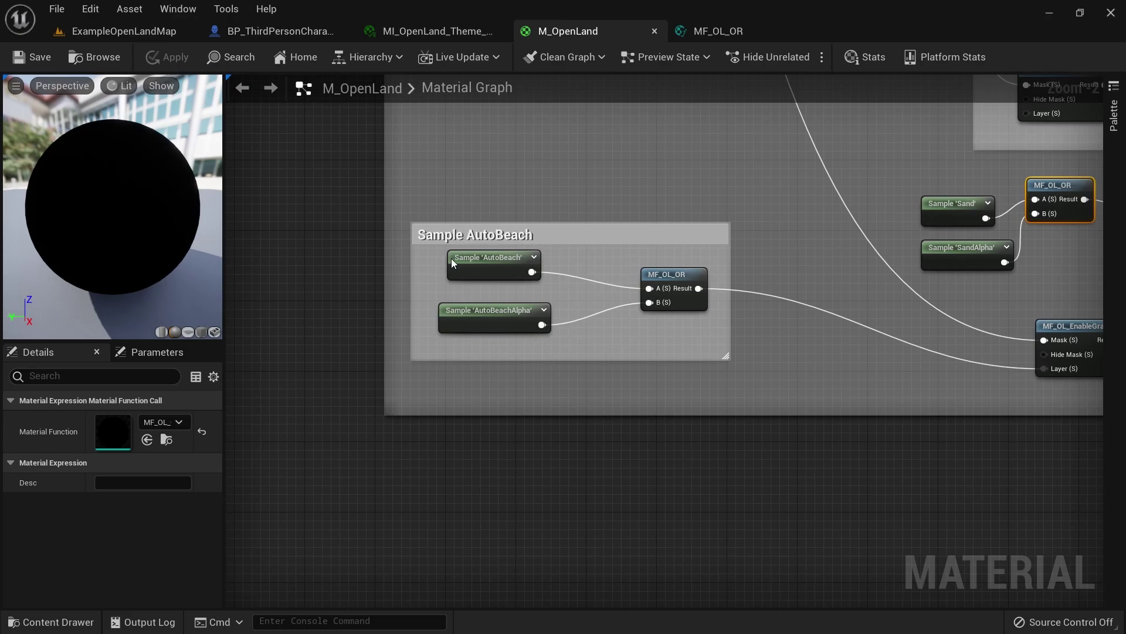
{"action": "right_click_drag", "start_coordinate": [921, 369], "coordinate": [638, 323]}
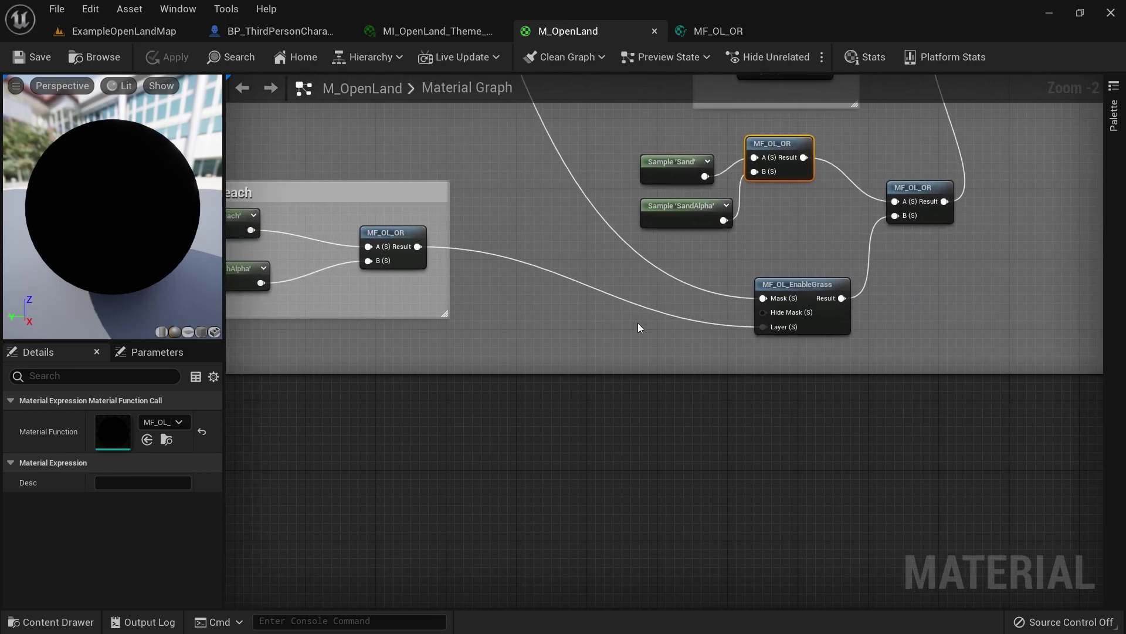
{"action": "scroll", "coordinate": [821, 323], "scroll_direction": "up", "scroll_amount": 2}
{"action": "scroll", "coordinate": [955, 288], "scroll_direction": "down", "scroll_amount": 2}
Inspect the Landscape Physical Material Output node and the graph down toward Biome B
{"action": "right_click_drag", "start_coordinate": [946, 300], "coordinate": [779, 402]}
{"action": "scroll", "coordinate": [576, 383], "scroll_direction": "down", "scroll_amount": 1}
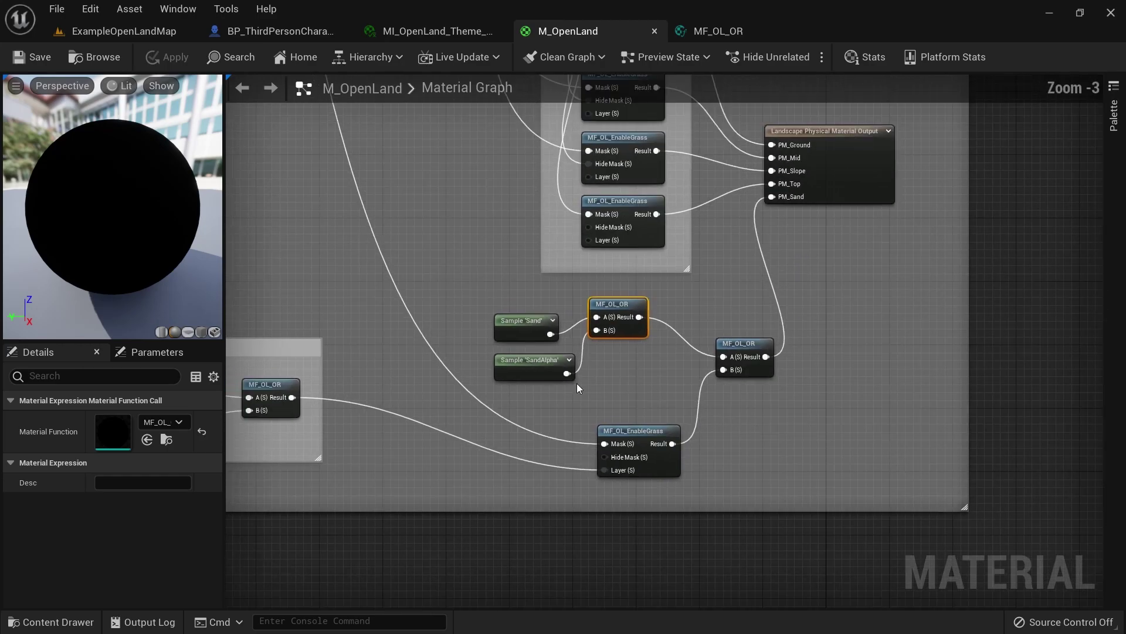
{"action": "scroll", "coordinate": [576, 383], "scroll_direction": "down", "scroll_amount": 4}
{"action": "scroll", "coordinate": [401, 136], "scroll_direction": "up", "scroll_amount": 1}
{"action": "right_click_drag", "start_coordinate": [402, 136], "coordinate": [529, 346]}
{"action": "scroll", "coordinate": [422, 263], "scroll_direction": "up", "scroll_amount": 4}
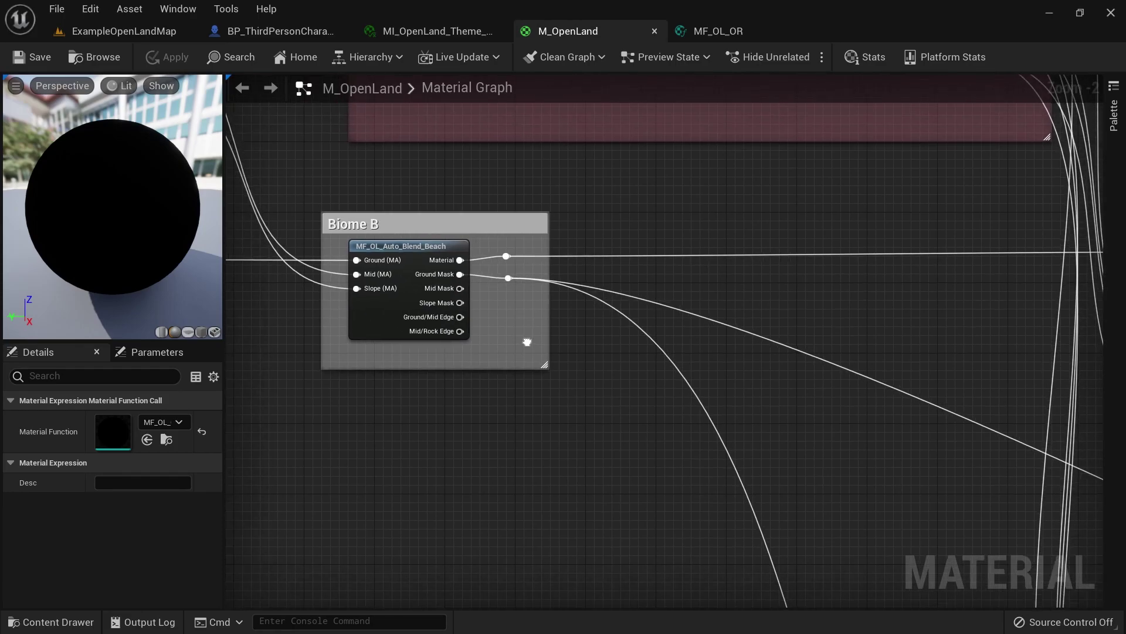
{"action": "scroll", "coordinate": [527, 341], "scroll_direction": "down", "scroll_amount": 3}
Examine the MF_OL_EnableGrass node and its connections
{"action": "right_click_drag", "start_coordinate": [577, 402], "coordinate": [513, 229]}
{"action": "scroll", "coordinate": [604, 474], "scroll_direction": "down", "scroll_amount": 1}
{"action": "right_click_drag", "start_coordinate": [634, 503], "coordinate": [510, 254]}
{"action": "scroll", "coordinate": [595, 366], "scroll_direction": "up", "scroll_amount": 4}
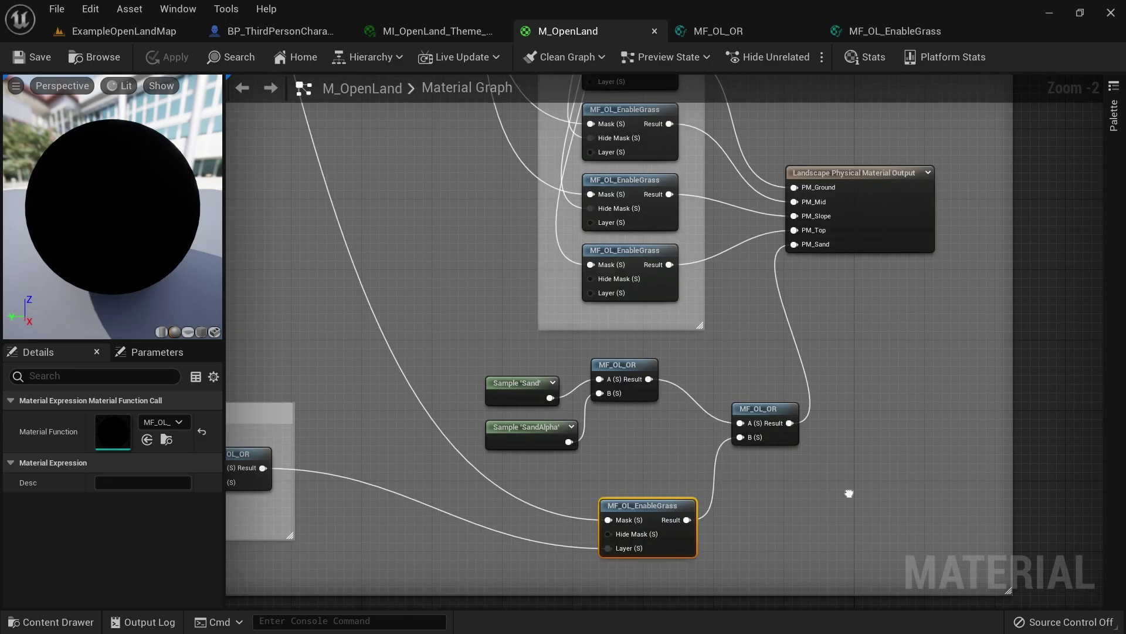
{"action": "right_click_drag", "start_coordinate": [849, 494], "coordinate": [835, 478]}
{"action": "scroll", "coordinate": [763, 467], "scroll_direction": "down", "scroll_amount": 3}
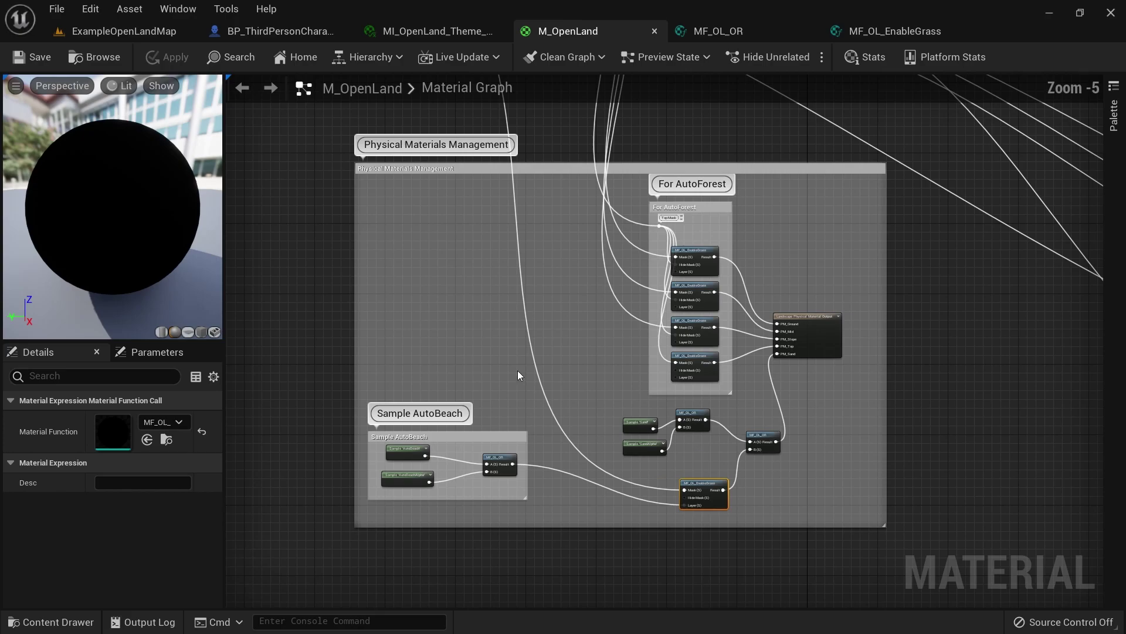
{"action": "scroll", "coordinate": [479, 304], "scroll_direction": "down", "scroll_amount": 1}
{"action": "scroll", "coordinate": [519, 437], "scroll_direction": "up", "scroll_amount": 4}
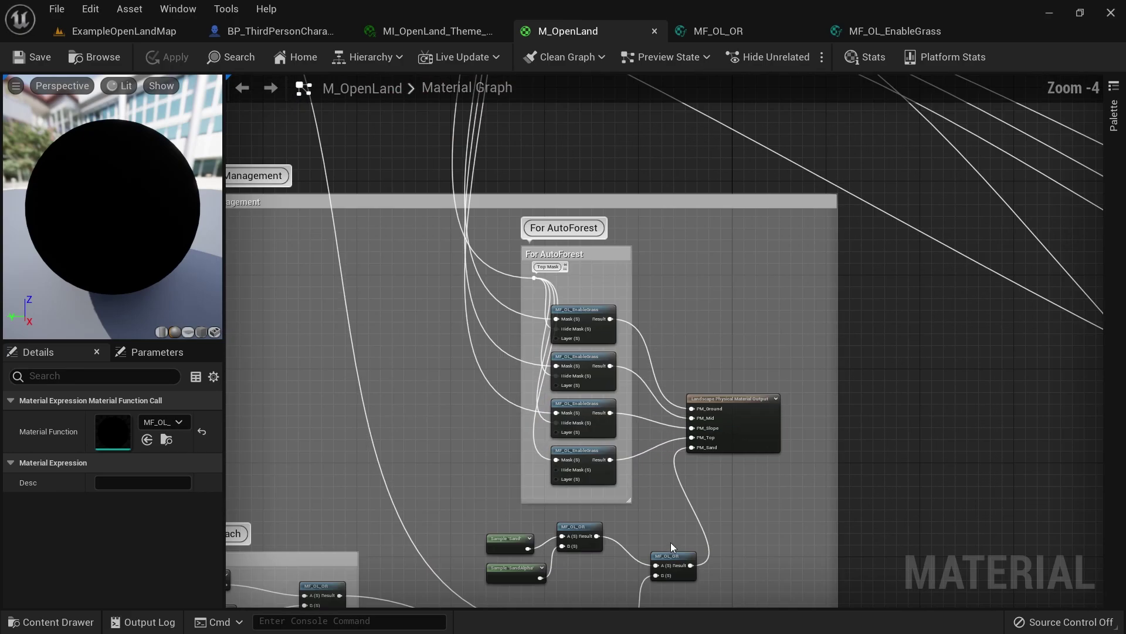
{"action": "right_click_drag", "start_coordinate": [793, 563], "coordinate": [824, 435]}
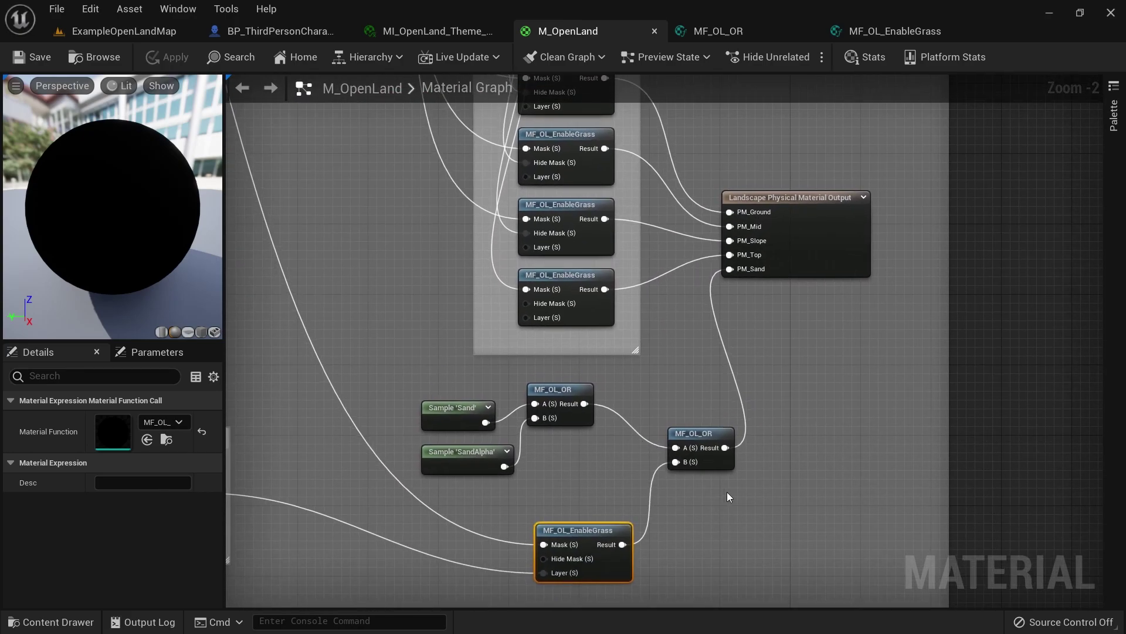
{"action": "scroll", "coordinate": [819, 537], "scroll_direction": "down", "scroll_amount": 3}
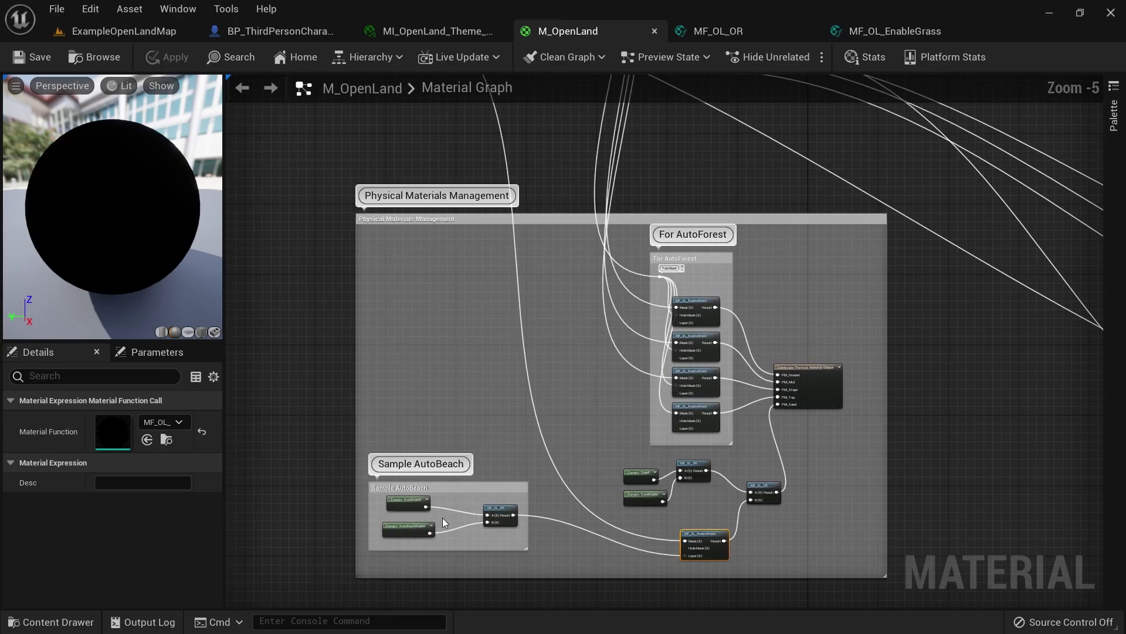
{"action": "scroll", "coordinate": [439, 466], "scroll_direction": "up", "scroll_amount": 3}
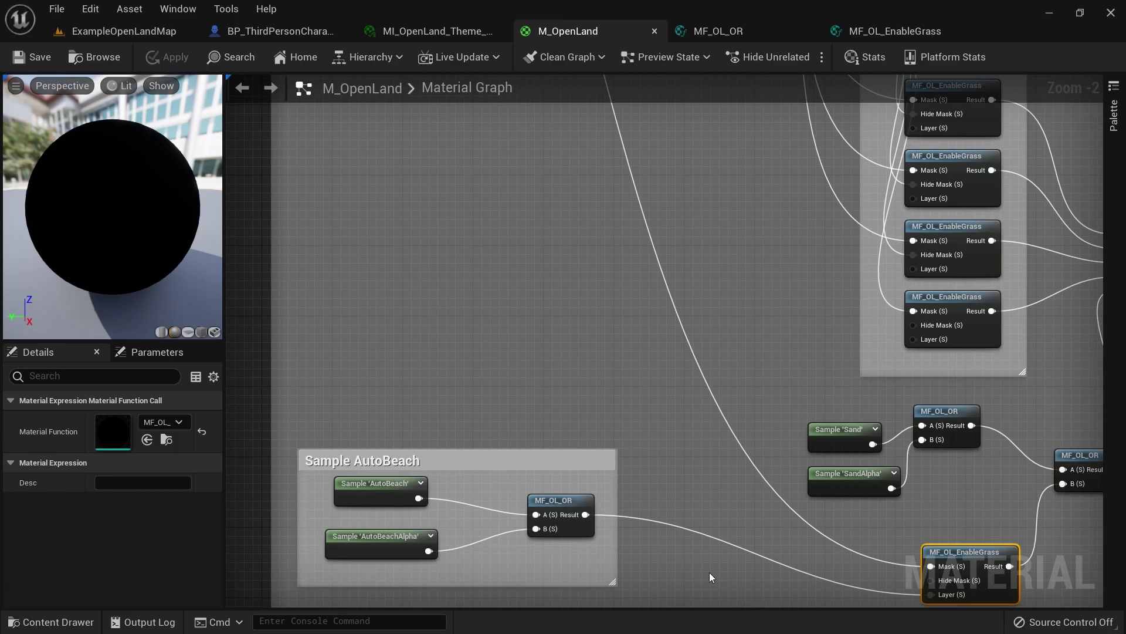
Trace the Sample 'Sand' nodes into the physical material output, then return to ExampleOpenLandMap
{"action": "right_click_drag", "start_coordinate": [947, 571], "coordinate": [745, 482]}
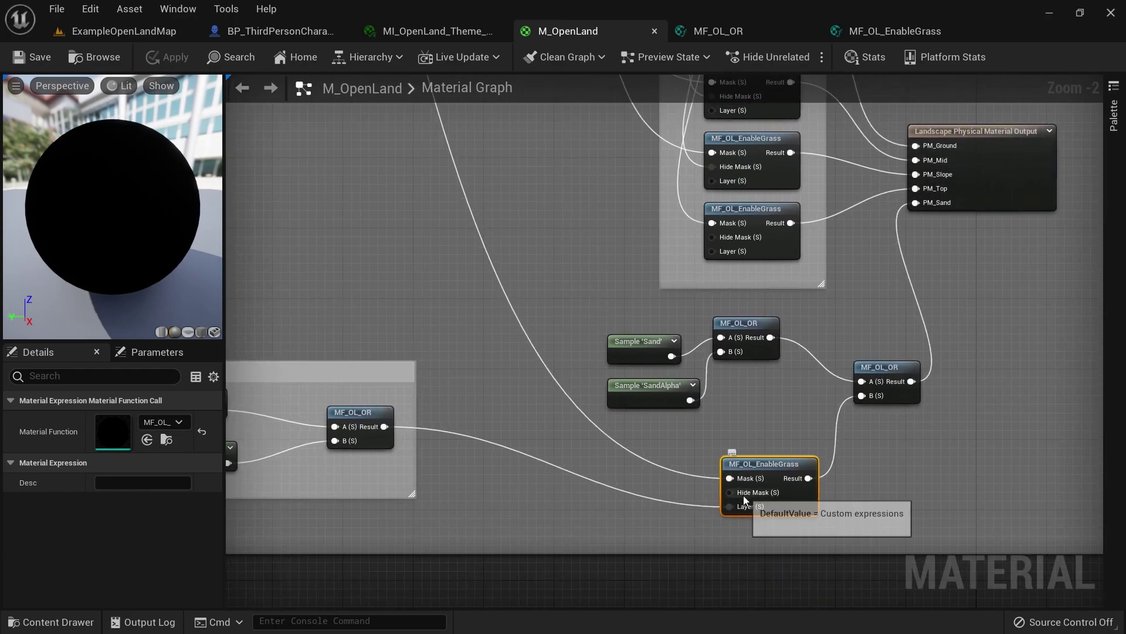
{"action": "scroll", "coordinate": [360, 240], "scroll_direction": "down", "scroll_amount": 3}
{"action": "right_click_drag", "start_coordinate": [338, 157], "coordinate": [422, 453]}
{"action": "scroll", "coordinate": [292, 150], "scroll_direction": "up", "scroll_amount": 3}
{"action": "right_click_drag", "start_coordinate": [274, 141], "coordinate": [365, 313]}
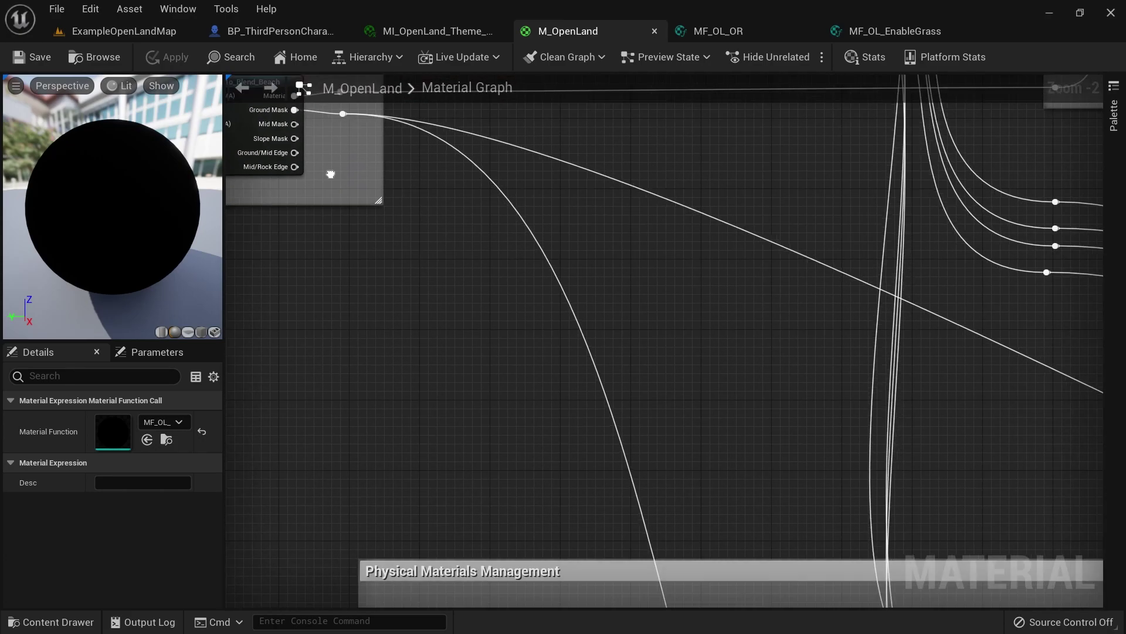
{"action": "scroll", "coordinate": [364, 313], "scroll_direction": "down", "scroll_amount": 6}
{"action": "left_click", "coordinate": [330, 387]}
{"action": "right_click_drag", "start_coordinate": [330, 387], "coordinate": [278, 267]}
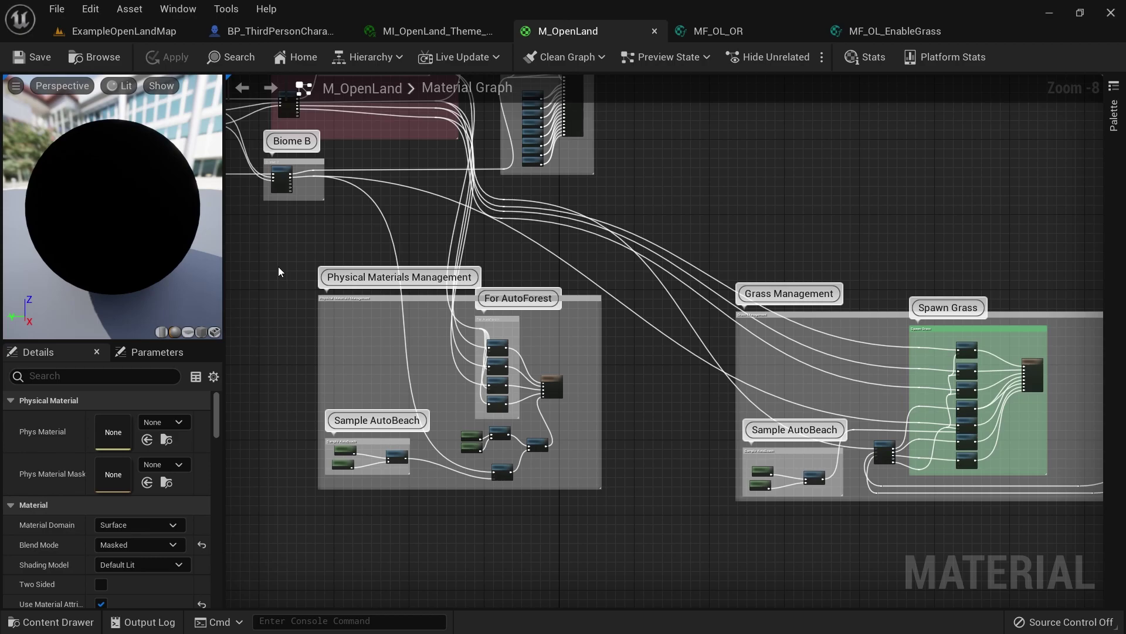
{"action": "scroll", "coordinate": [557, 442], "scroll_direction": "up", "scroll_amount": 7}
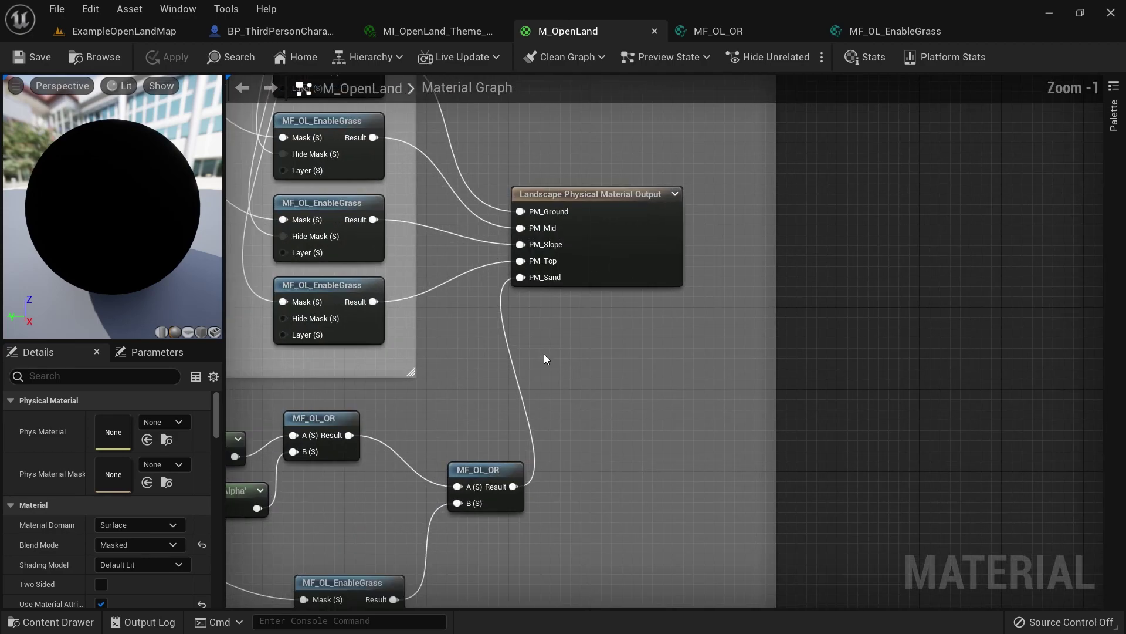
{"action": "scroll", "coordinate": [532, 485], "scroll_direction": "down", "scroll_amount": 1}
{"action": "right_click_drag", "start_coordinate": [418, 495], "coordinate": [655, 383]}
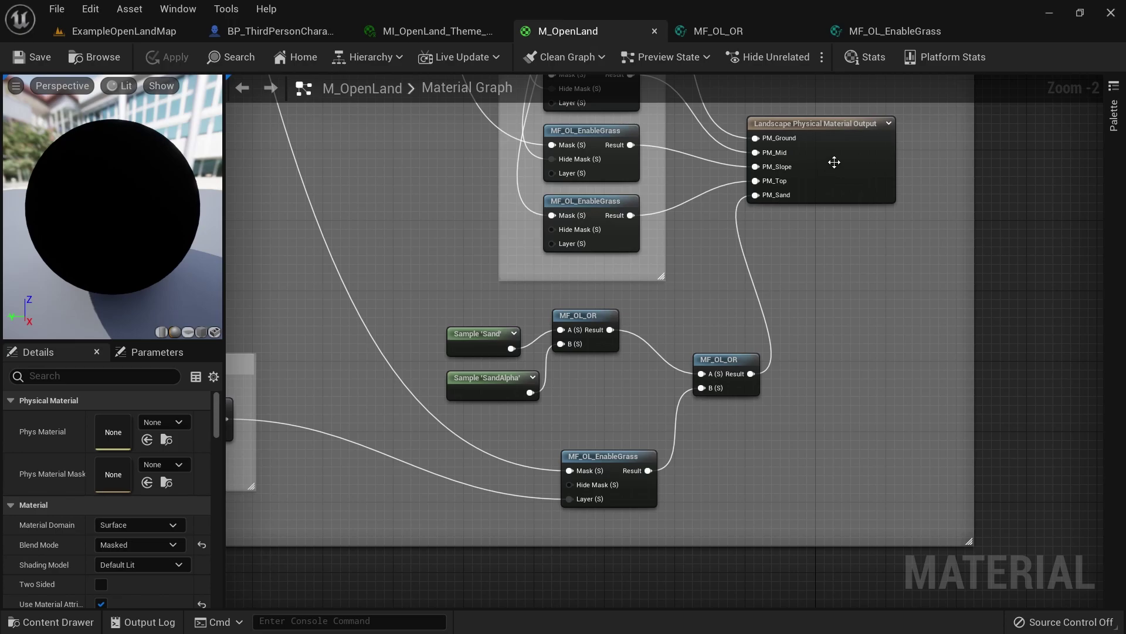
{"action": "left_click", "coordinate": [131, 30]}
{"action": "right_click_drag", "start_coordinate": [339, 170], "coordinate": [528, 193]}
{"action": "key", "text": "w"}
{"action": "right_click_drag", "start_coordinate": [358, 196], "coordinate": [336, 169]}
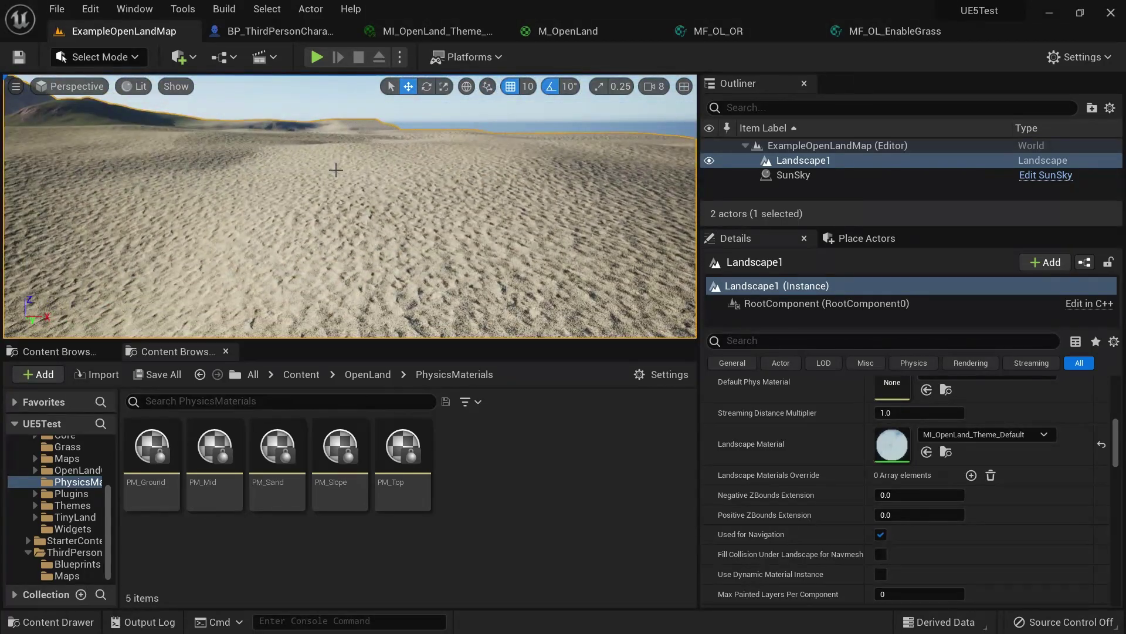
{"action": "key", "text": "alt+p"}
{"action": "key", "text": "w"}
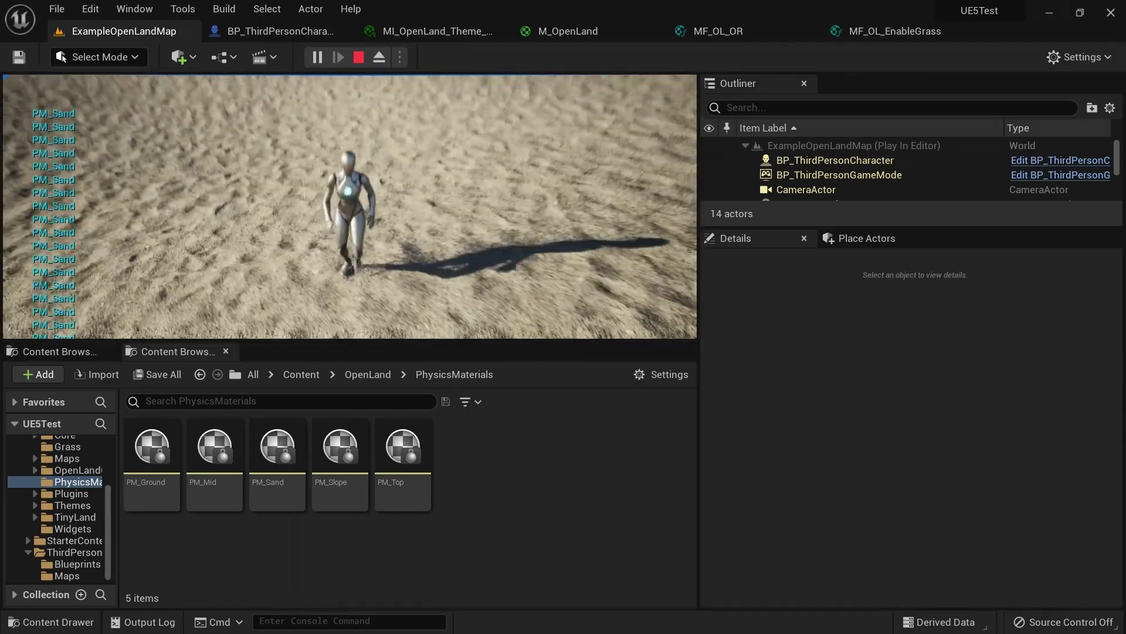
{"action": "key", "text": "Escape"}
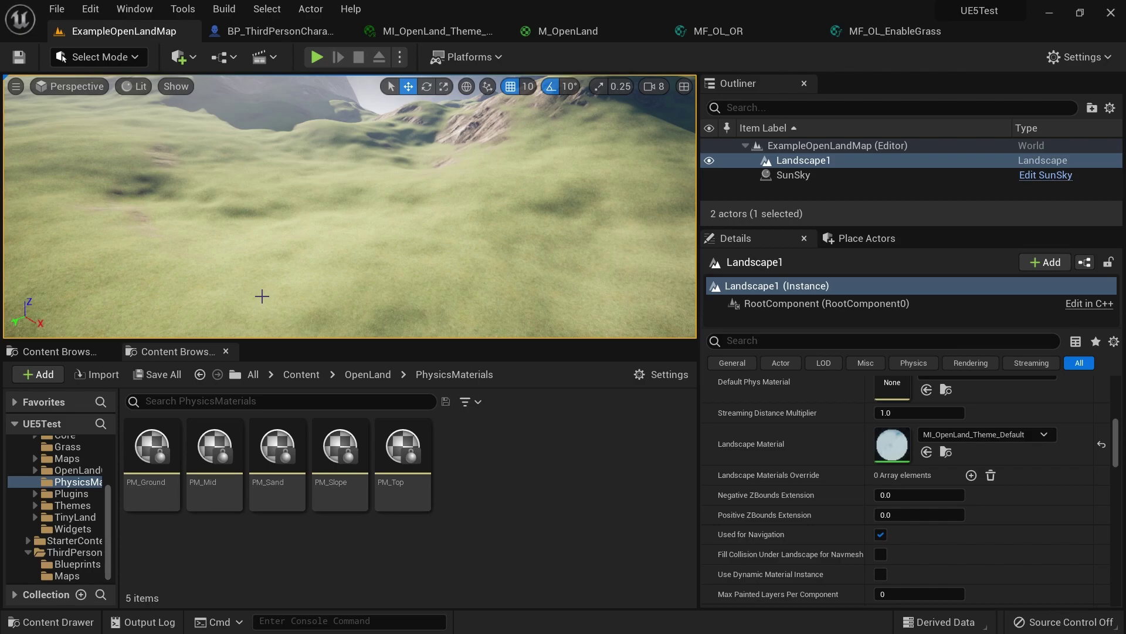
Switch the editor to Landscape mode with the Paint tool active
{"action": "right_click_drag", "start_coordinate": [319, 215], "coordinate": [328, 270]}
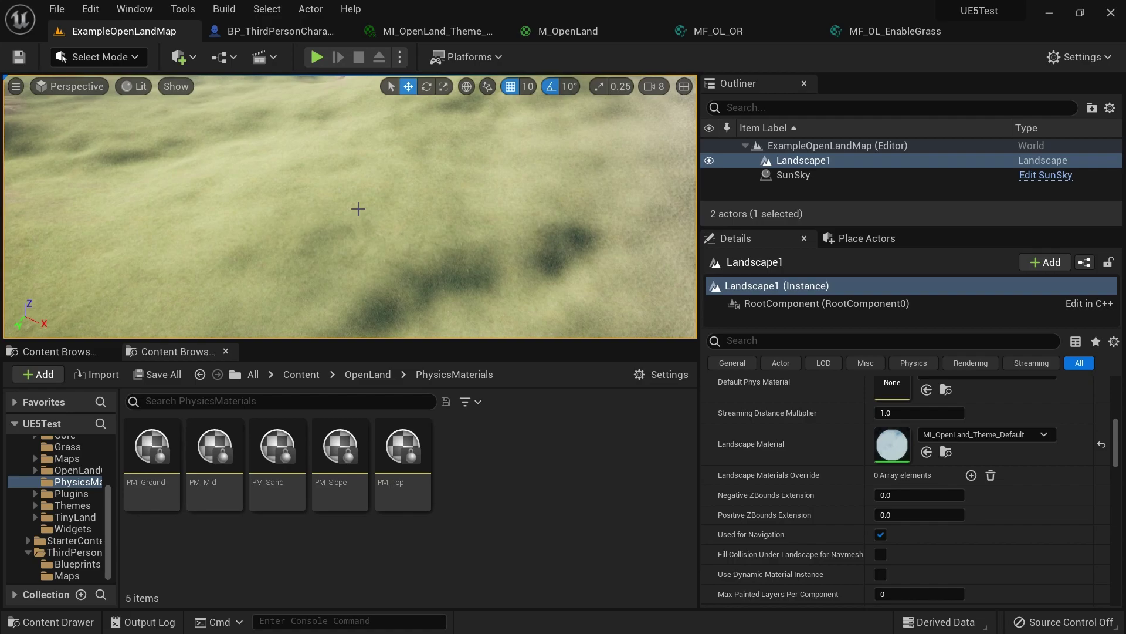
{"action": "right_click_drag", "start_coordinate": [319, 216], "coordinate": [320, 199]}
{"action": "right_click_drag", "start_coordinate": [516, 258], "coordinate": [516, 241]}
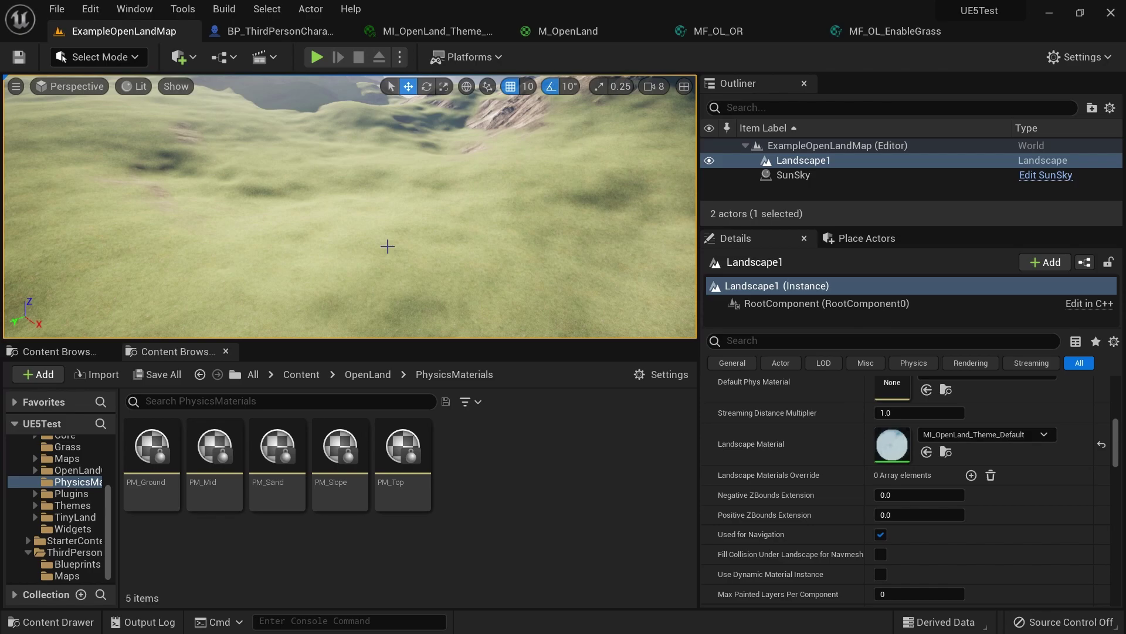
{"action": "left_click", "coordinate": [111, 59]}
{"action": "left_click", "coordinate": [119, 95]}
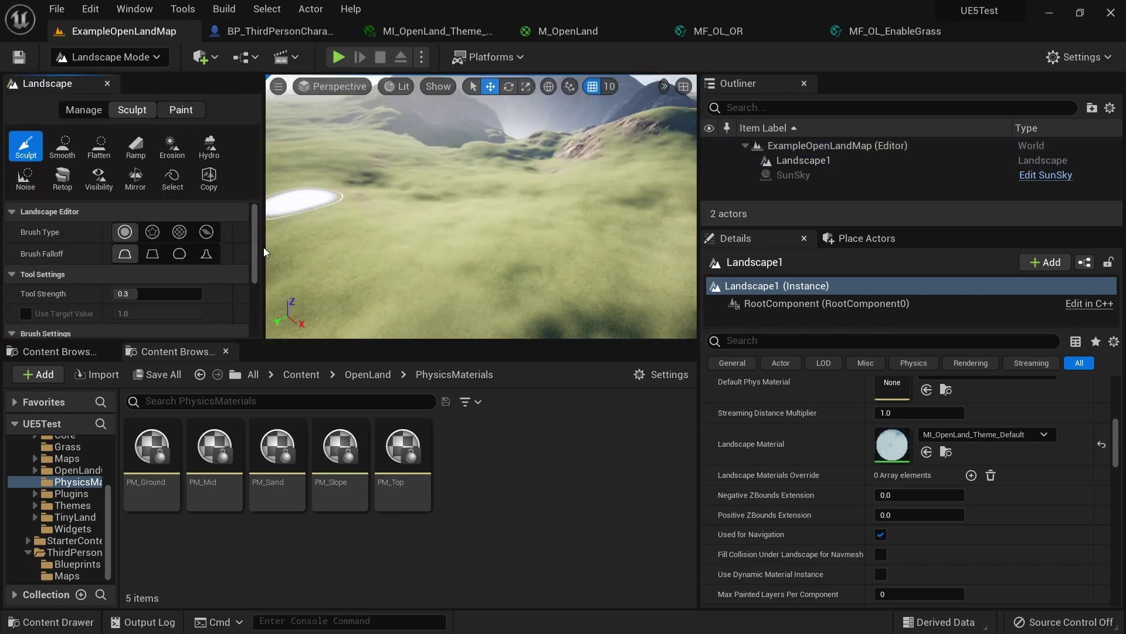
{"action": "key", "text": "shift+3"}
Close both Content Browser panels
{"action": "left_click_drag", "start_coordinate": [255, 237], "coordinate": [274, 348]}
{"action": "scroll", "coordinate": [222, 271], "scroll_direction": "down", "scroll_amount": 5}
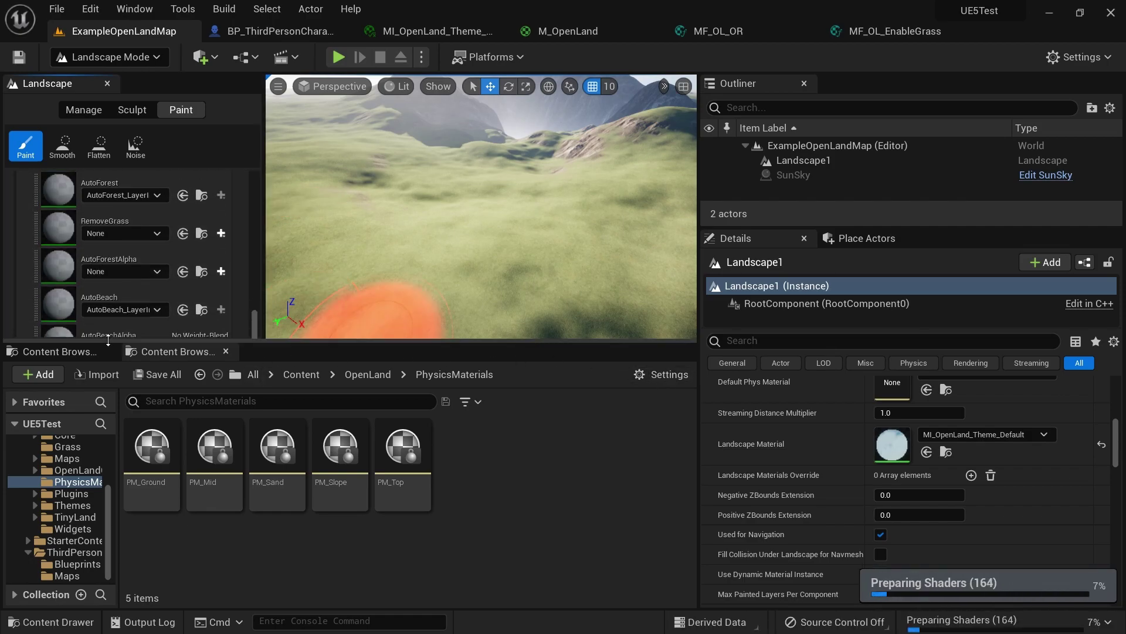
{"action": "left_click", "coordinate": [226, 350]}
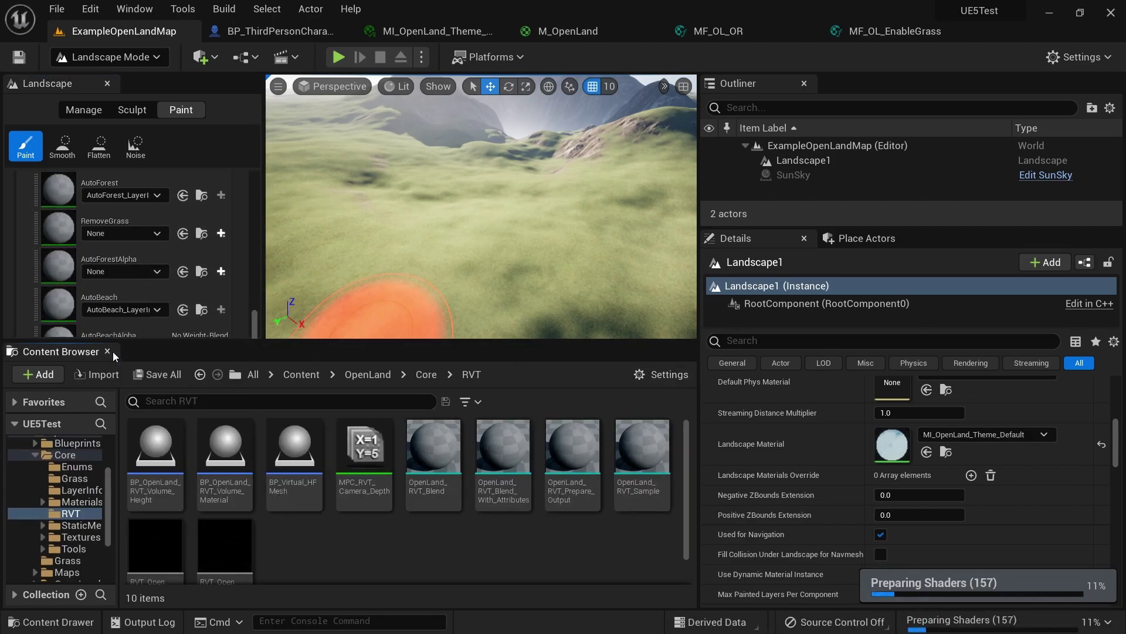
{"action": "left_click", "coordinate": [111, 351]}
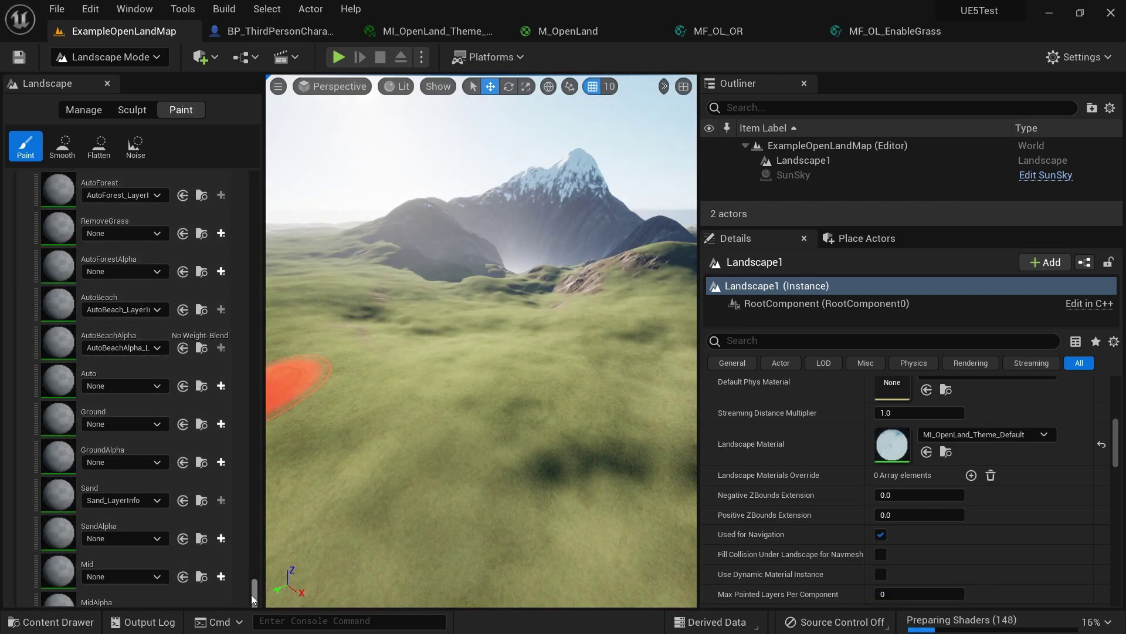
{"action": "mouse_move", "coordinate": [257, 622]}
{"action": "left_mouse_down"}
{"action": "mouse_move", "coordinate": [256, 584]}
{"action": "mouse_move", "coordinate": [256, 626]}
{"action": "left_mouse_up"}
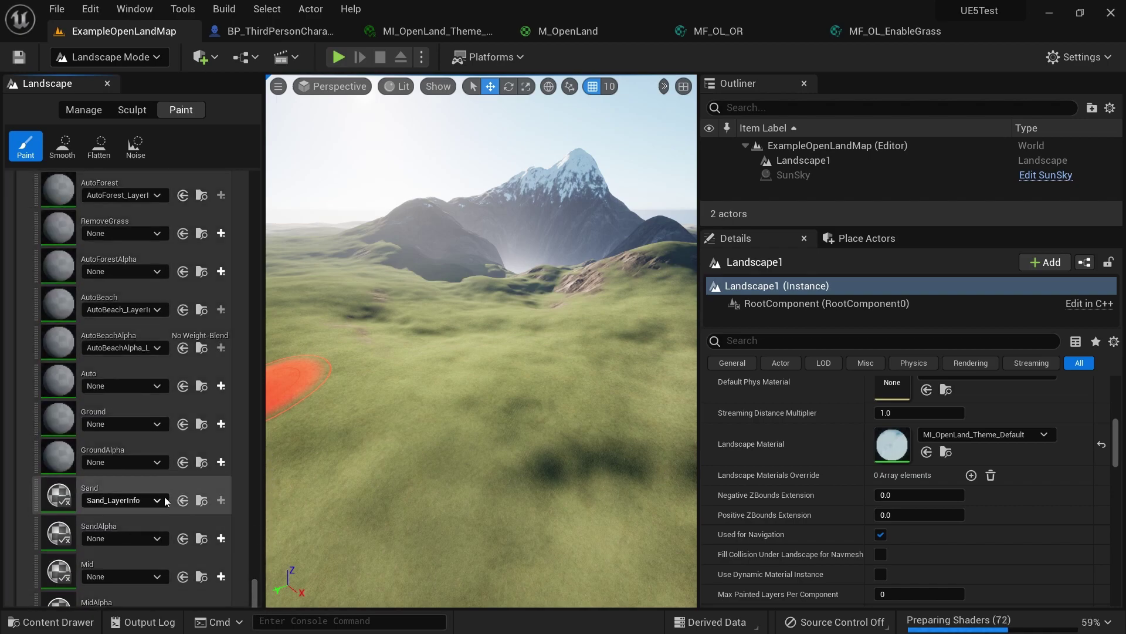
Scroll the paint layers list past Mid down to the Custom1 layer
{"action": "left_click", "coordinate": [151, 575]}
{"action": "left_click", "coordinate": [158, 592]}
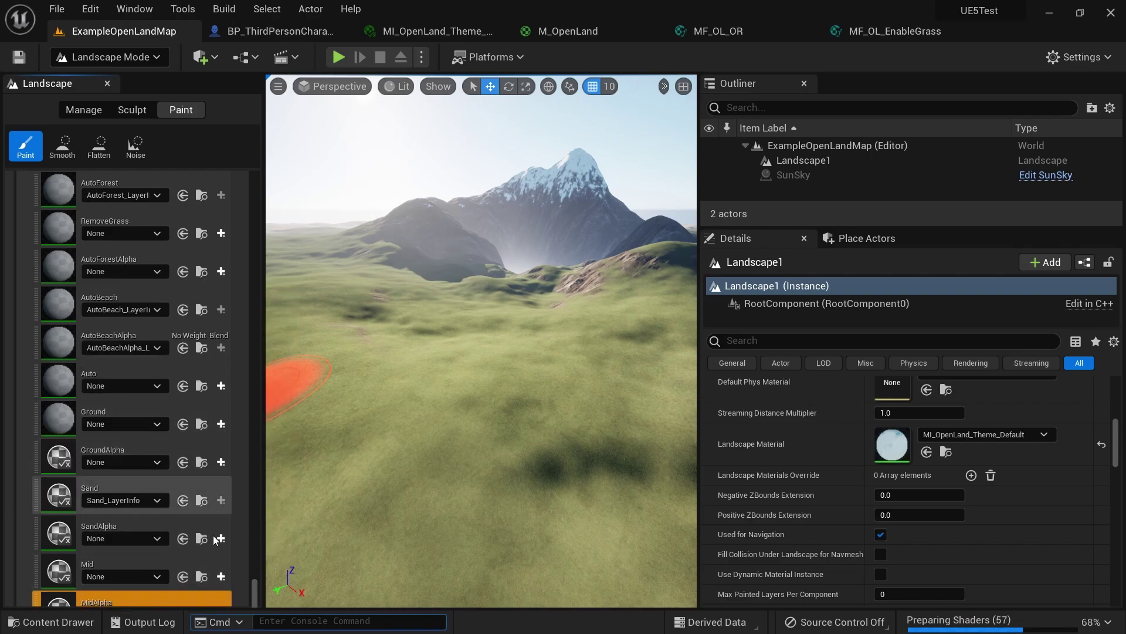
{"action": "left_click_drag", "start_coordinate": [253, 591], "coordinate": [255, 616]}
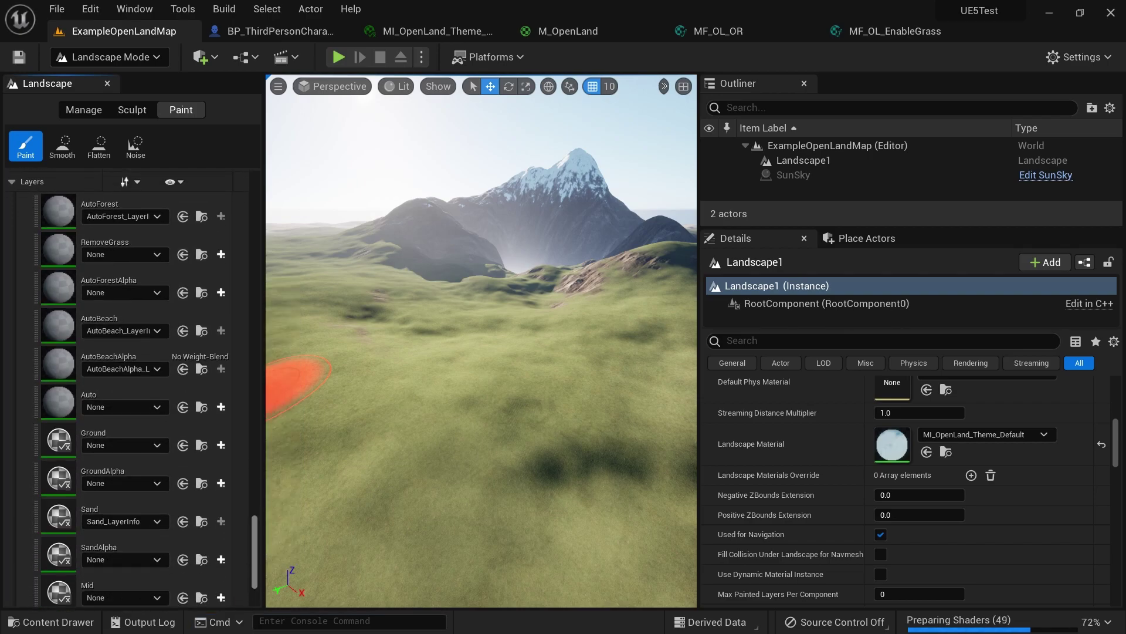
{"action": "scroll", "coordinate": [223, 592], "scroll_direction": "down", "scroll_amount": 1}
{"action": "left_click_drag", "start_coordinate": [256, 565], "coordinate": [256, 458]}
{"action": "left_click", "coordinate": [132, 110]}
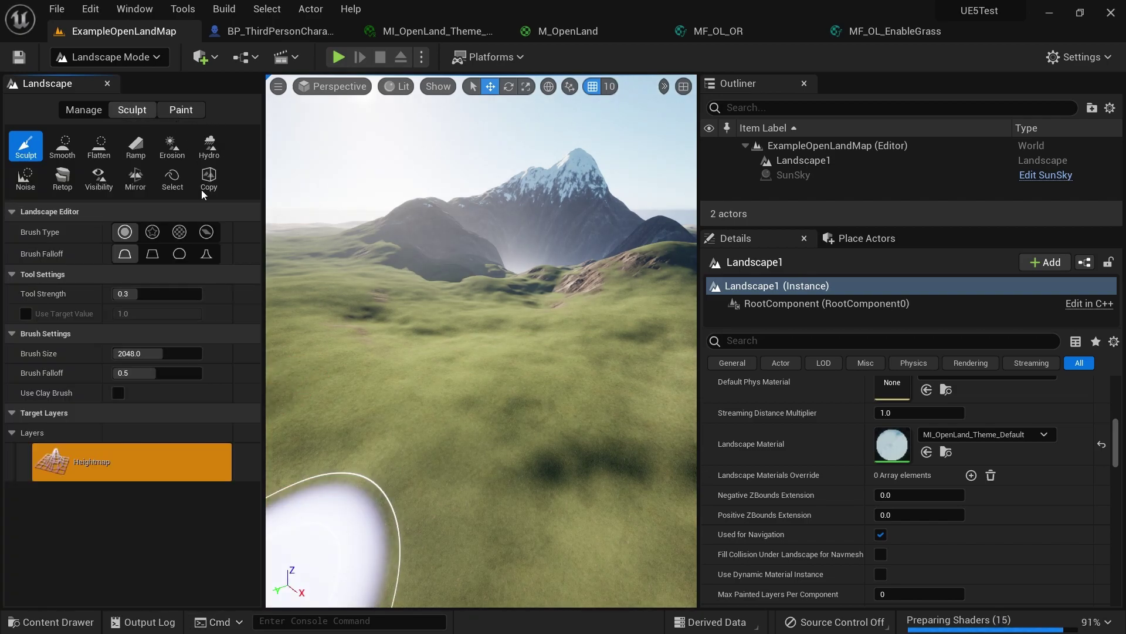
{"action": "left_click", "coordinate": [181, 109]}
{"action": "scroll", "coordinate": [244, 479], "scroll_direction": "down", "scroll_amount": 10}
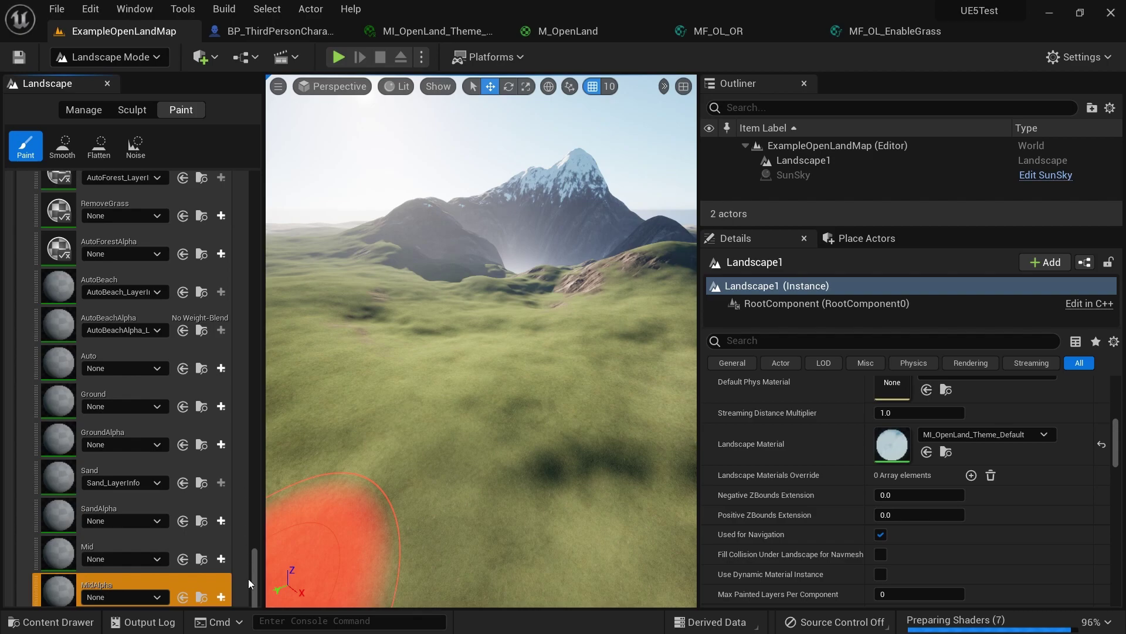
{"action": "scroll", "coordinate": [249, 580], "scroll_direction": "down", "scroll_amount": 5}
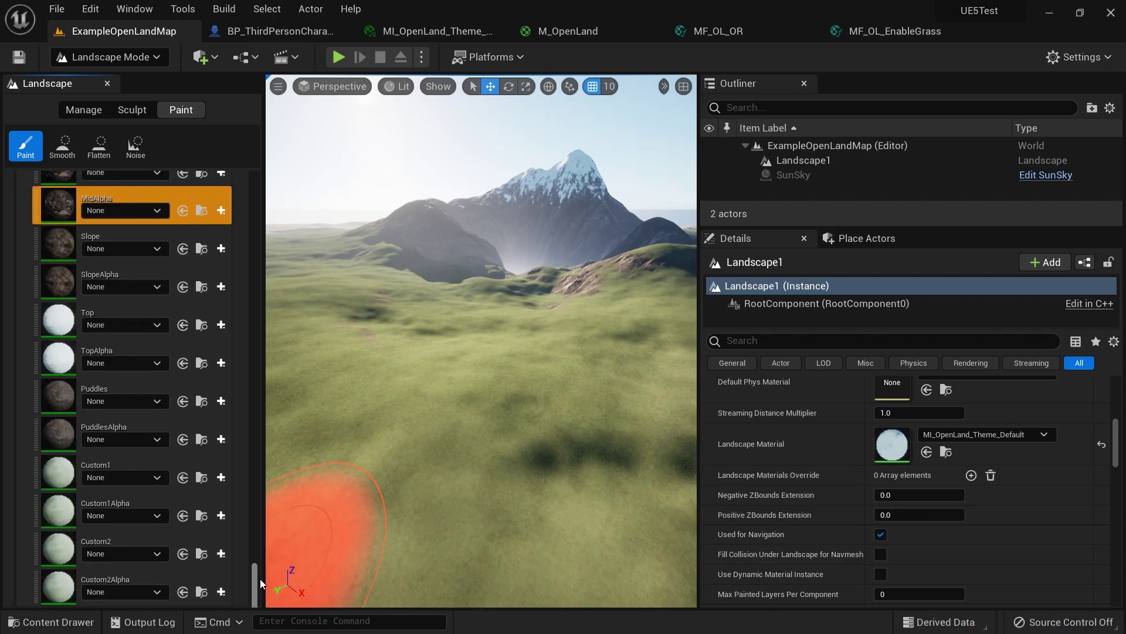
{"action": "scroll", "coordinate": [259, 573], "scroll_direction": "up", "scroll_amount": 5}
{"action": "scroll", "coordinate": [260, 571], "scroll_direction": "down", "scroll_amount": 4}
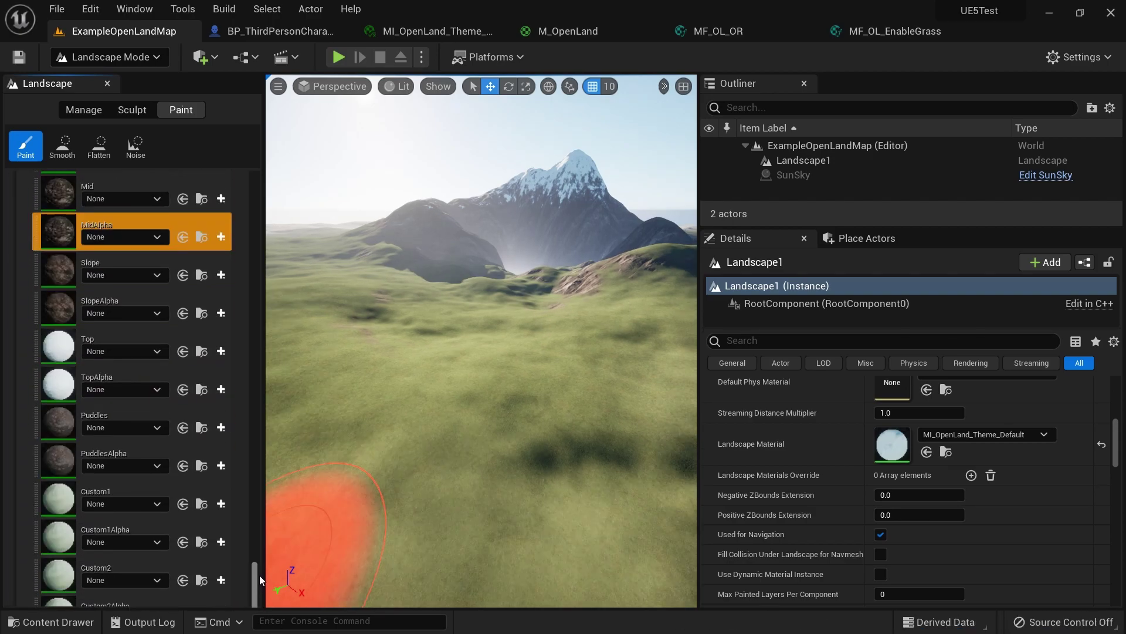
Assign Custom1_LayerInfo to the Custom1 layer and paint a patch on the landscape
{"action": "left_click", "coordinate": [109, 493]}
{"action": "left_click", "coordinate": [118, 503]}
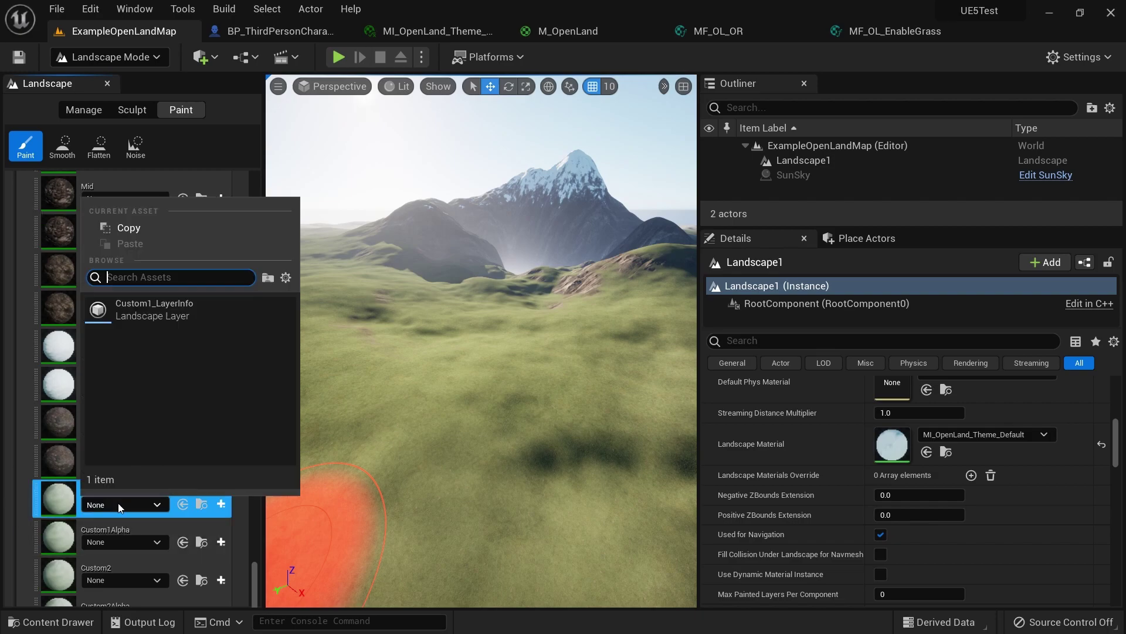
{"action": "left_click", "coordinate": [146, 310]}
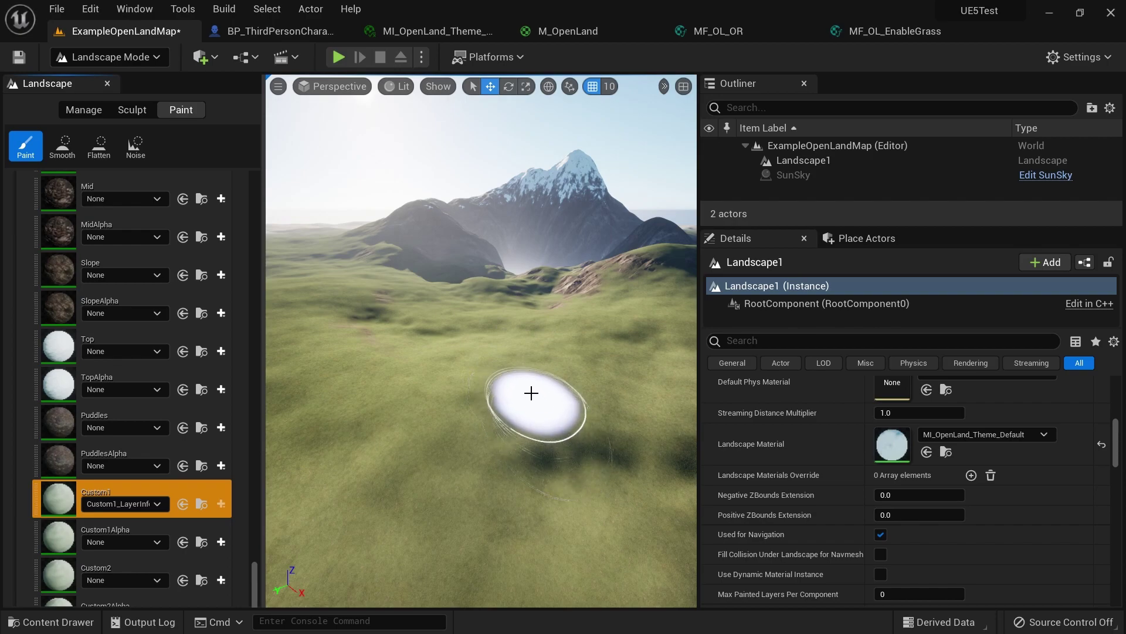
{"action": "left_click", "coordinate": [534, 395]}
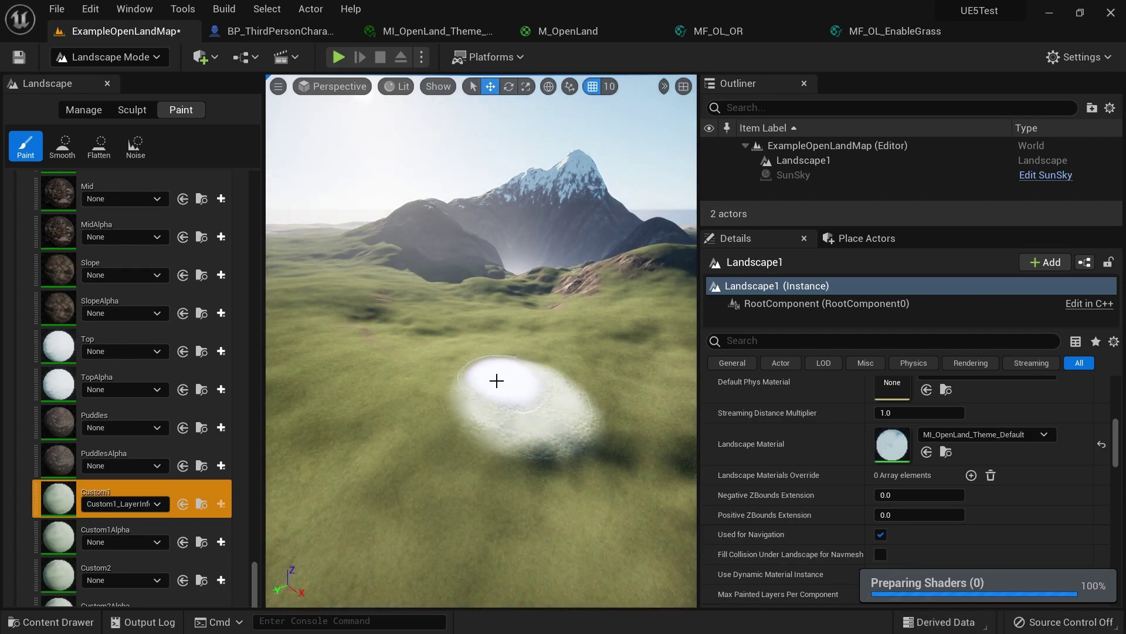
Return to Select Mode and fly the camera to the white painted patch
{"action": "left_click", "coordinate": [107, 83]}
{"action": "left_click", "coordinate": [111, 59]}
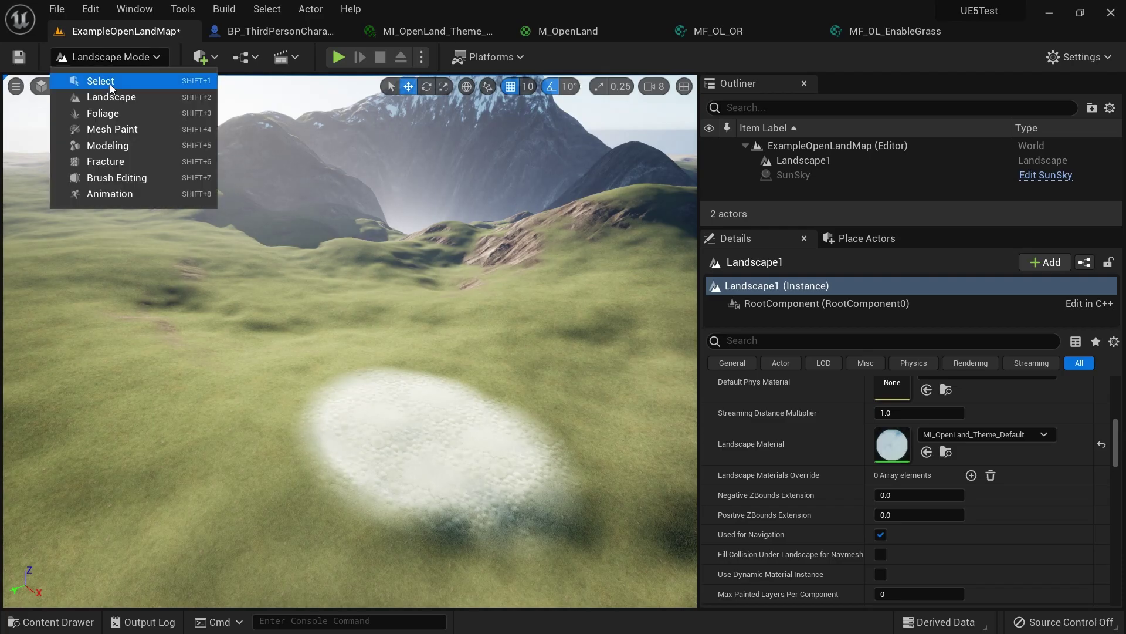
{"action": "left_click", "coordinate": [110, 82]}
{"action": "right_click_drag", "start_coordinate": [352, 293], "coordinate": [411, 296]}
{"action": "key", "text": "w"}
{"action": "key", "text": "w"}
{"action": "mouse_move", "coordinate": [410, 375]}
{"action": "right_mouse_down"}
{"action": "mouse_move", "coordinate": [420, 411]}
{"action": "mouse_move", "coordinate": [417, 387]}
{"action": "right_mouse_up"}
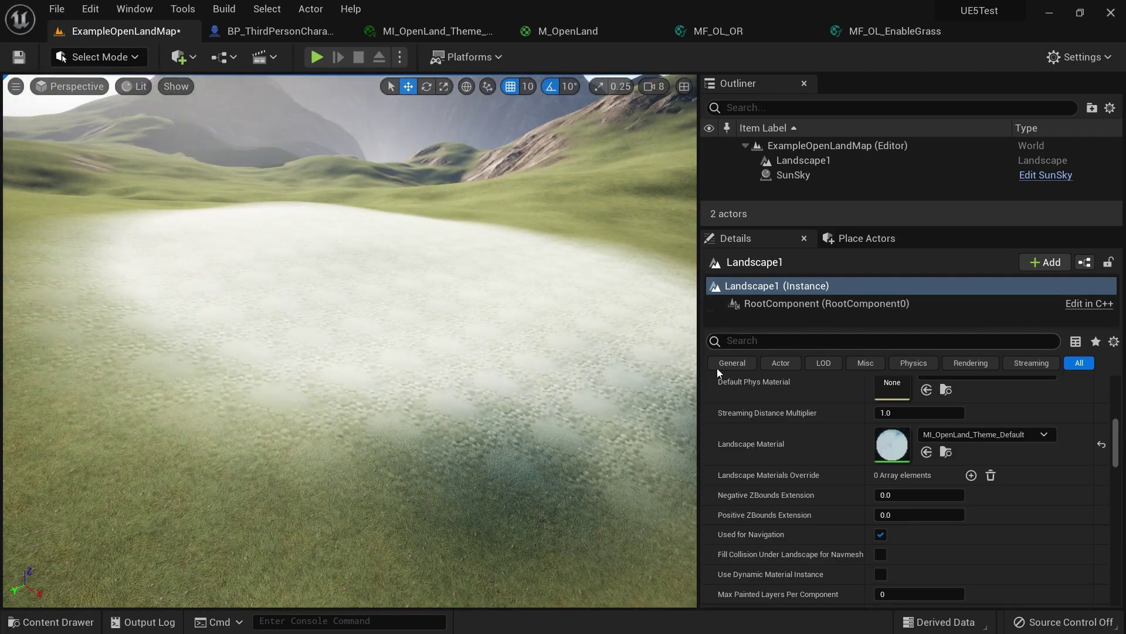
{"action": "right_click_drag", "start_coordinate": [347, 269], "coordinate": [347, 340]}
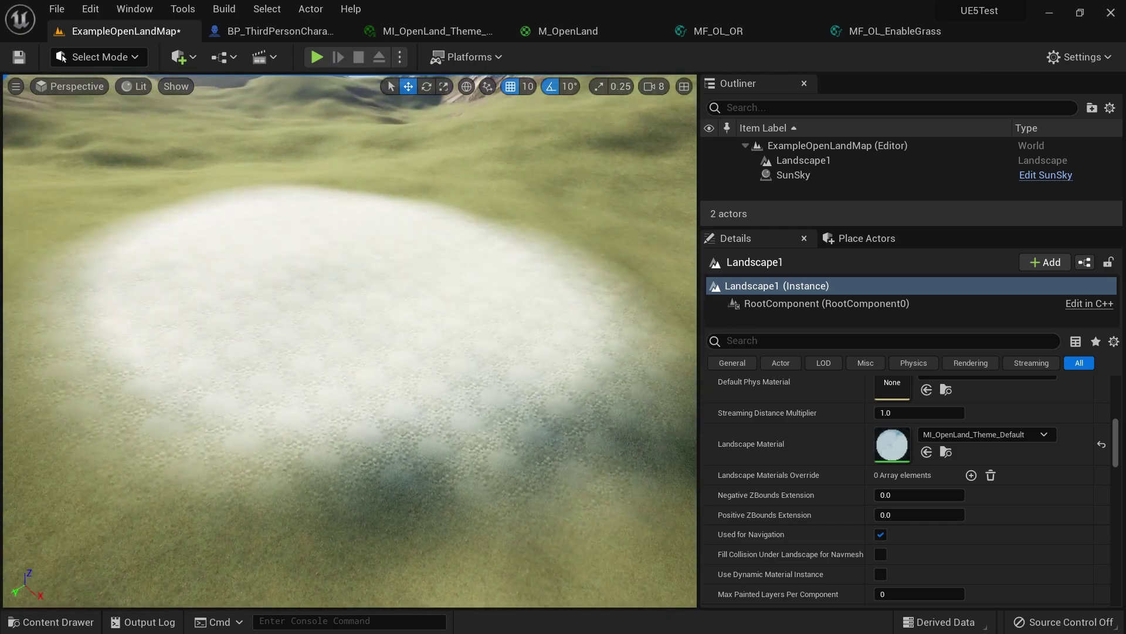
Select Landscape1 to check its properties and save the level with Ctrl+S
{"action": "left_click", "coordinate": [780, 163]}
{"action": "left_click", "coordinate": [759, 339]}
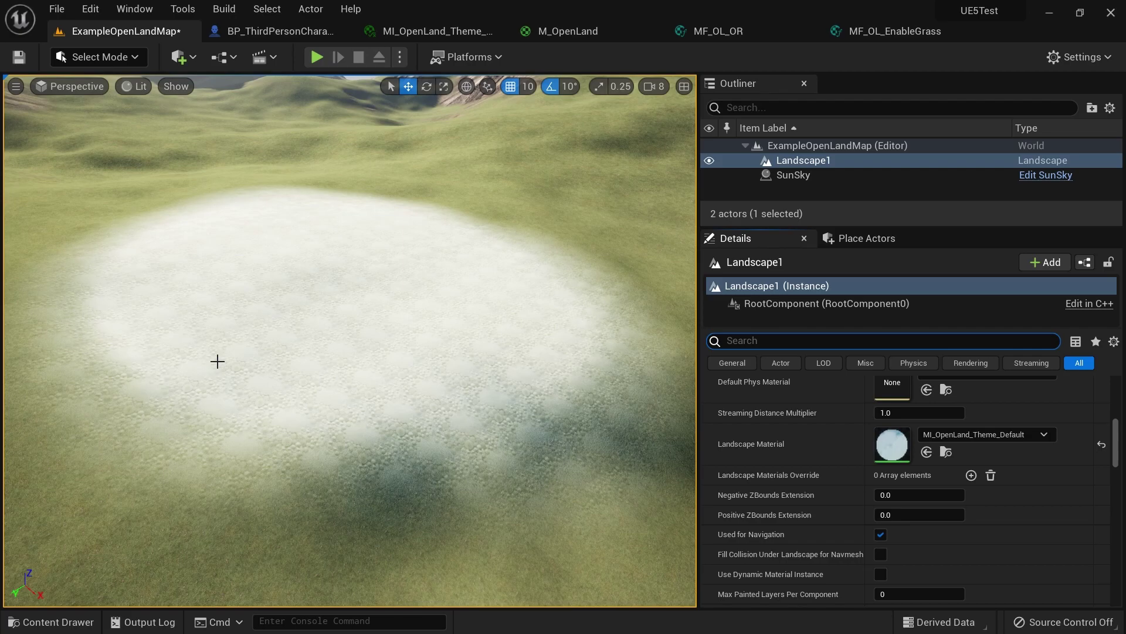
{"action": "right_click_drag", "start_coordinate": [252, 318], "coordinate": [252, 279]}
{"action": "key", "text": "ctrl+s"}
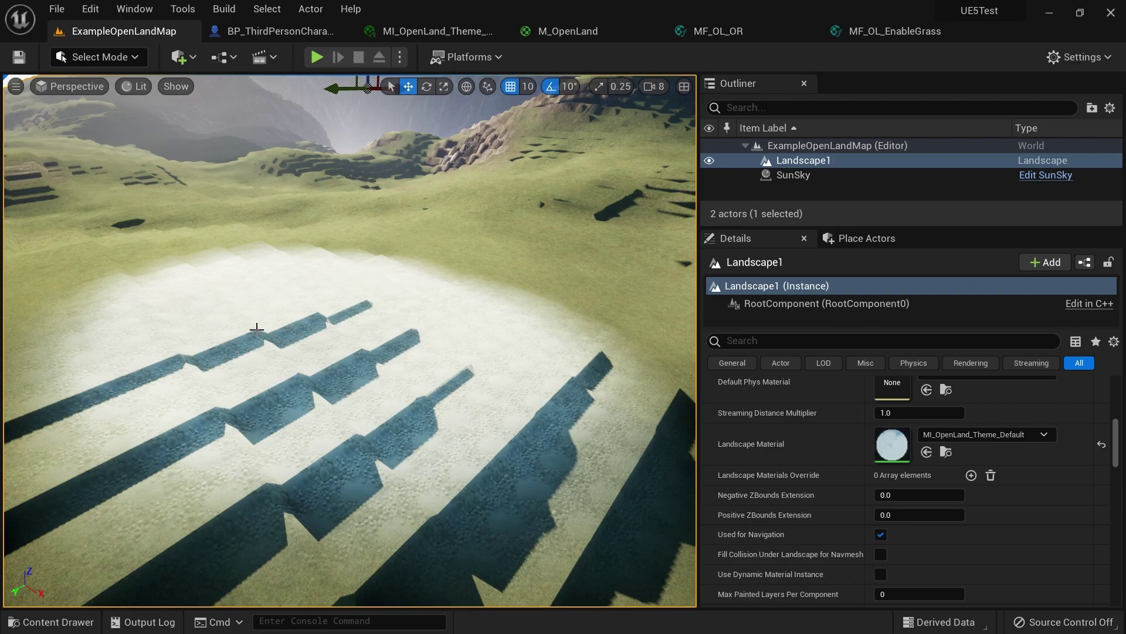
Back in ExampleOpenLandMap, bring up the Content Drawer
{"action": "left_click", "coordinate": [283, 33]}
{"action": "left_click", "coordinate": [149, 36]}
{"action": "key", "text": "ctrl+space"}
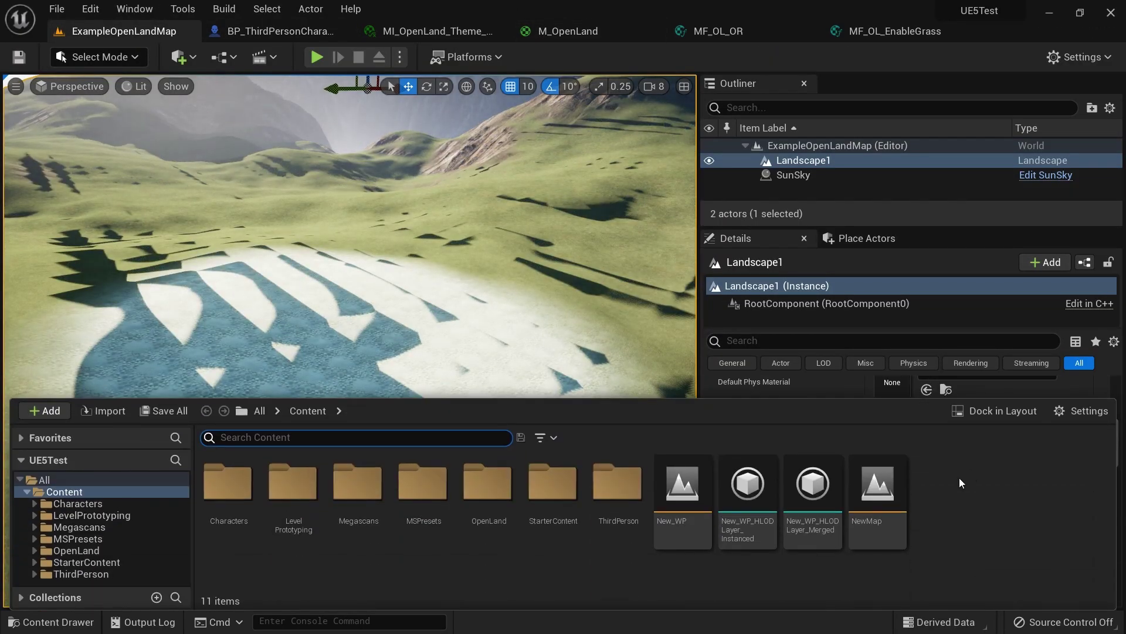
Dock the Content Browser, open OpenLand > PhysicsMaterials, and copy-paste PM_Top
{"action": "left_click", "coordinate": [1042, 411]}
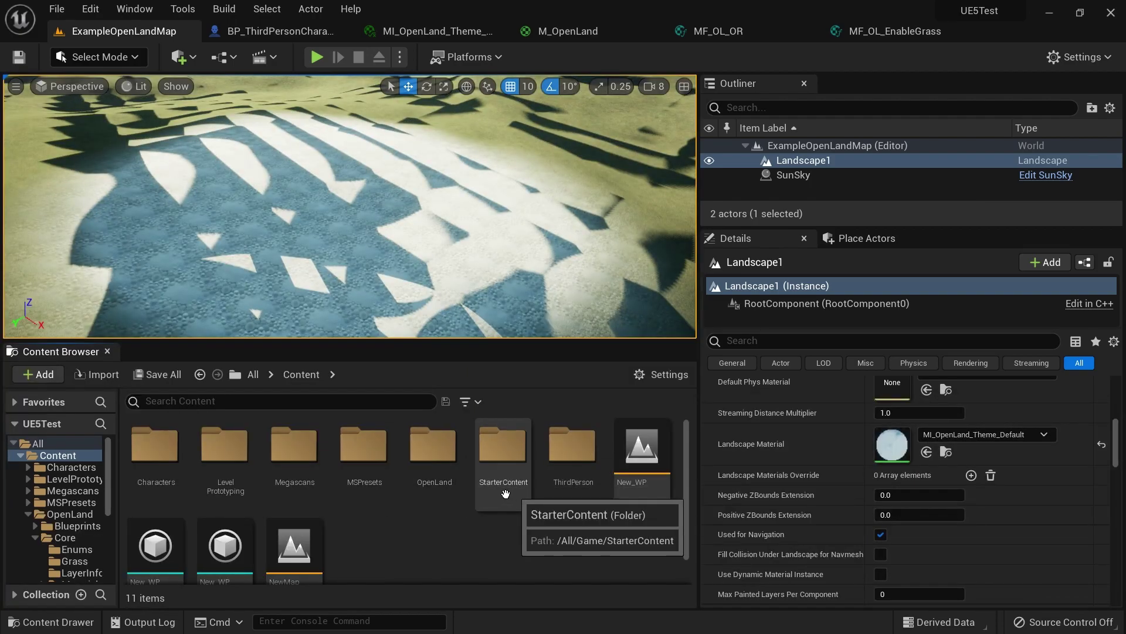
{"action": "double_click", "coordinate": [432, 480]}
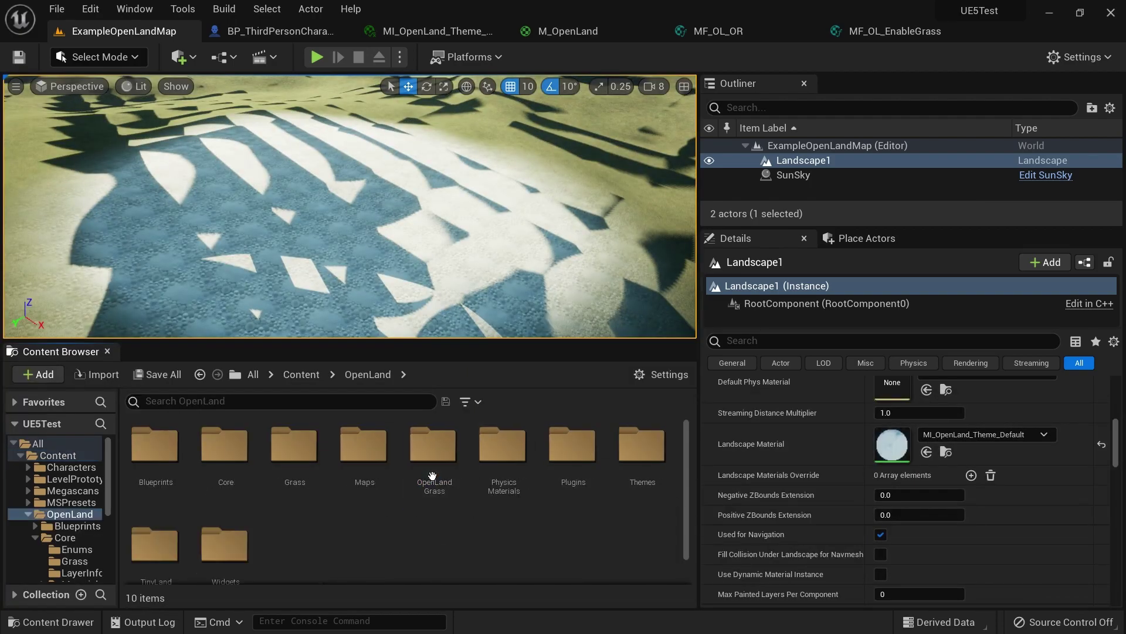
{"action": "double_click", "coordinate": [516, 492]}
{"action": "left_click", "coordinate": [414, 487]}
{"action": "key", "text": "ctrl+c"}
{"action": "key", "text": "ctrl+v"}
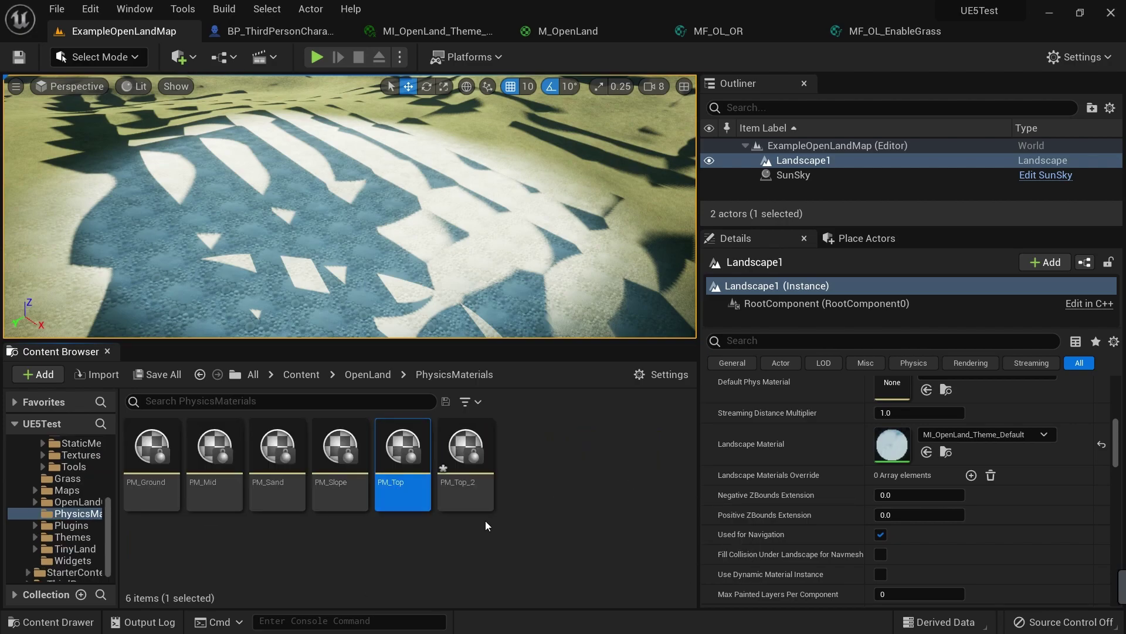
Rename the PM_Top_2 copy to PM_Custom1
{"action": "left_click", "coordinate": [477, 496]}
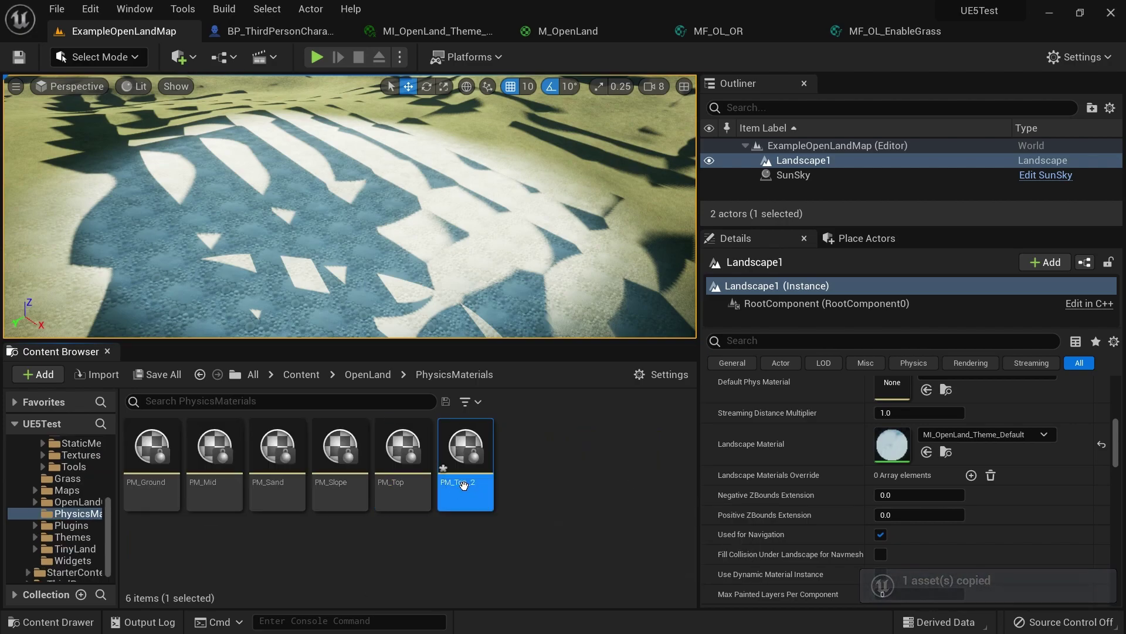
{"action": "left_click", "coordinate": [463, 483]}
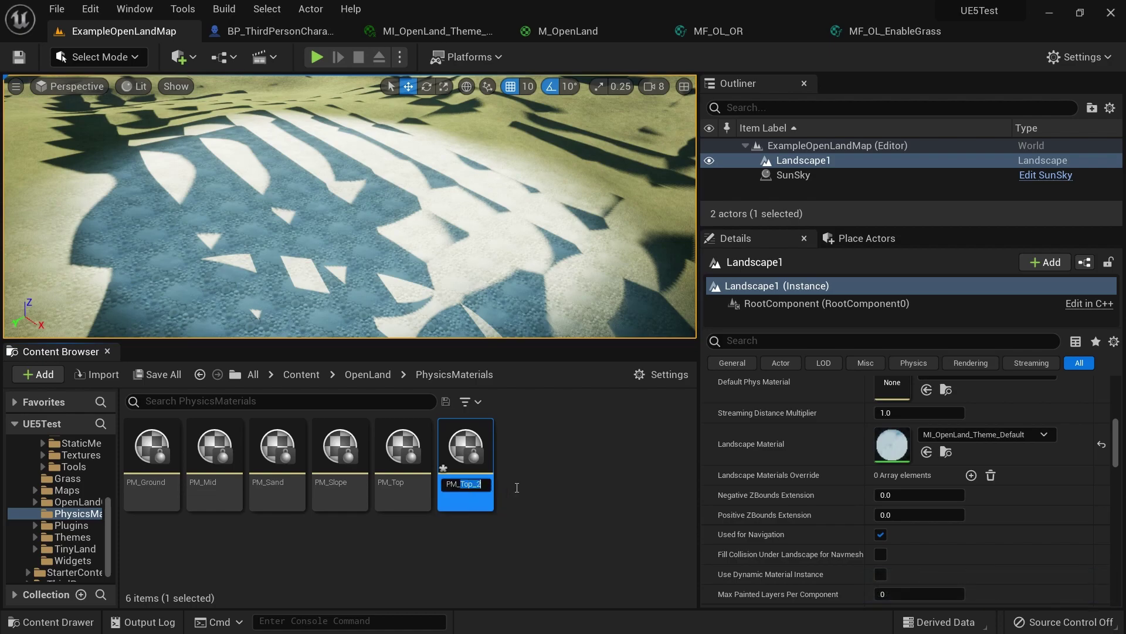
{"action": "left_click_drag", "start_coordinate": [506, 487], "coordinate": [533, 488]}
{"action": "type", "text": "Custom1"}
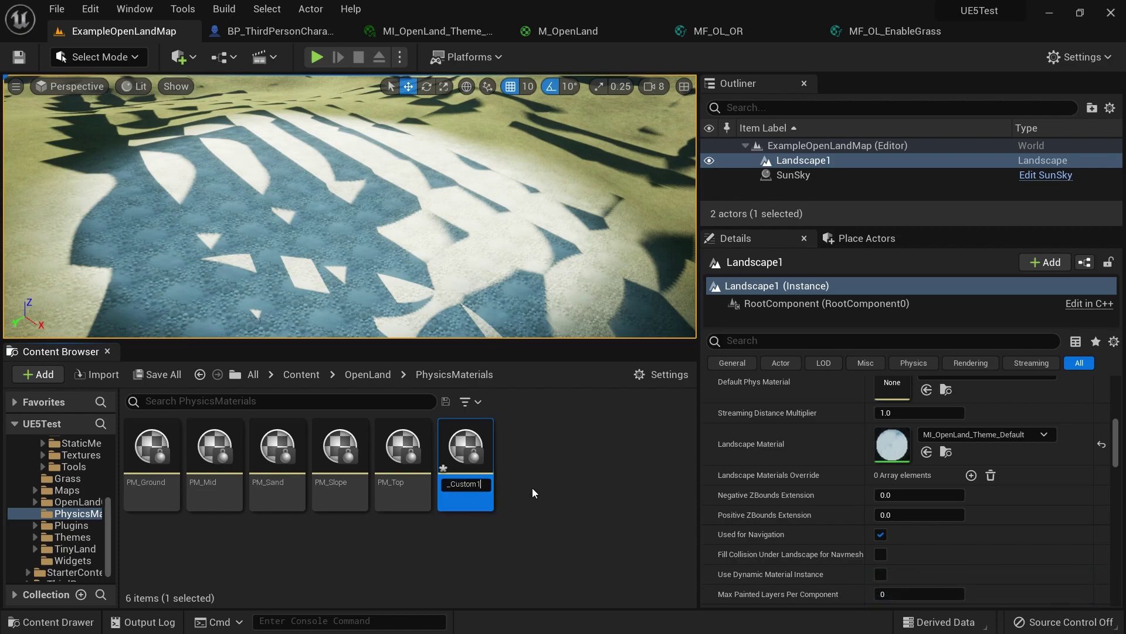
{"action": "key", "text": "Return"}
Check PM_Custom1's properties, then bring up the M_OpenLand material graph
{"action": "double_click", "coordinate": [137, 440]}
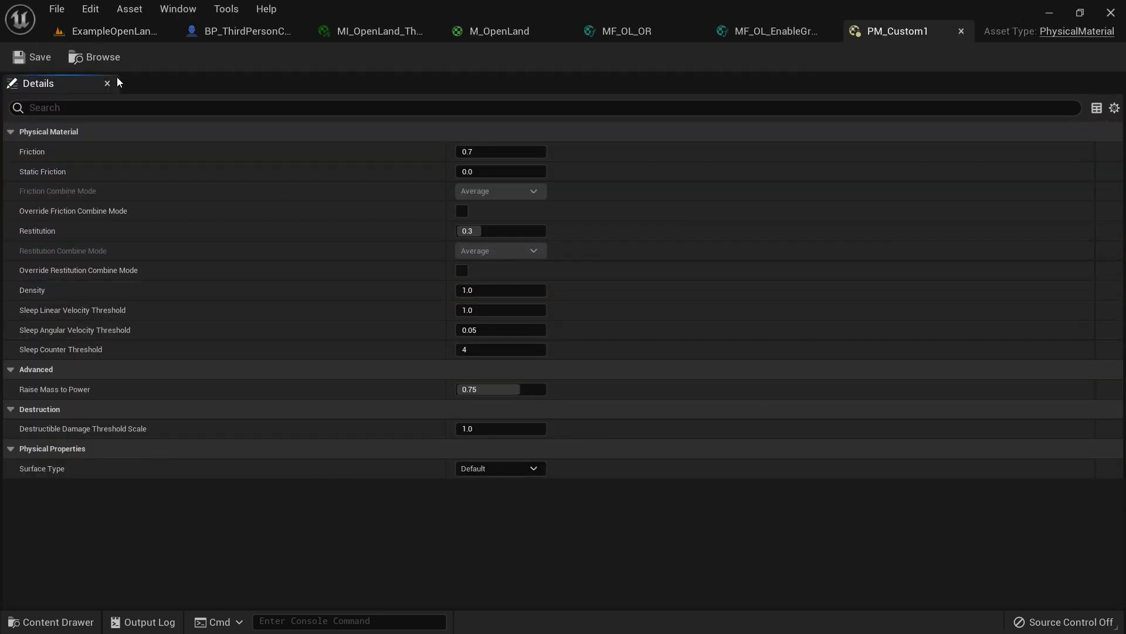
{"action": "left_click", "coordinate": [960, 32]}
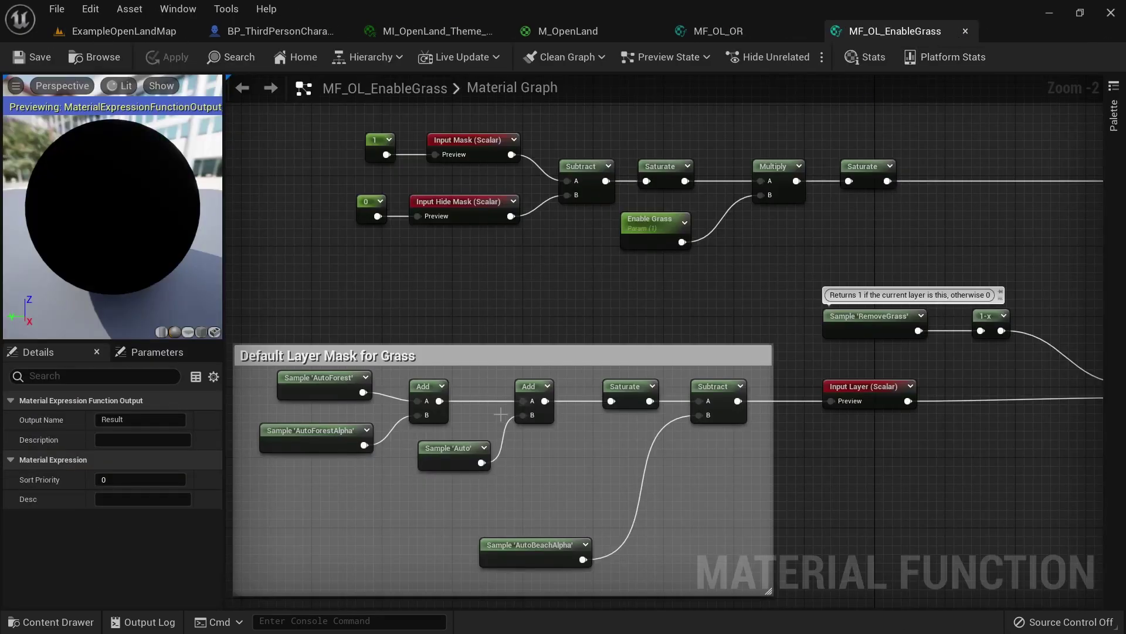
{"action": "left_click", "coordinate": [105, 31]}
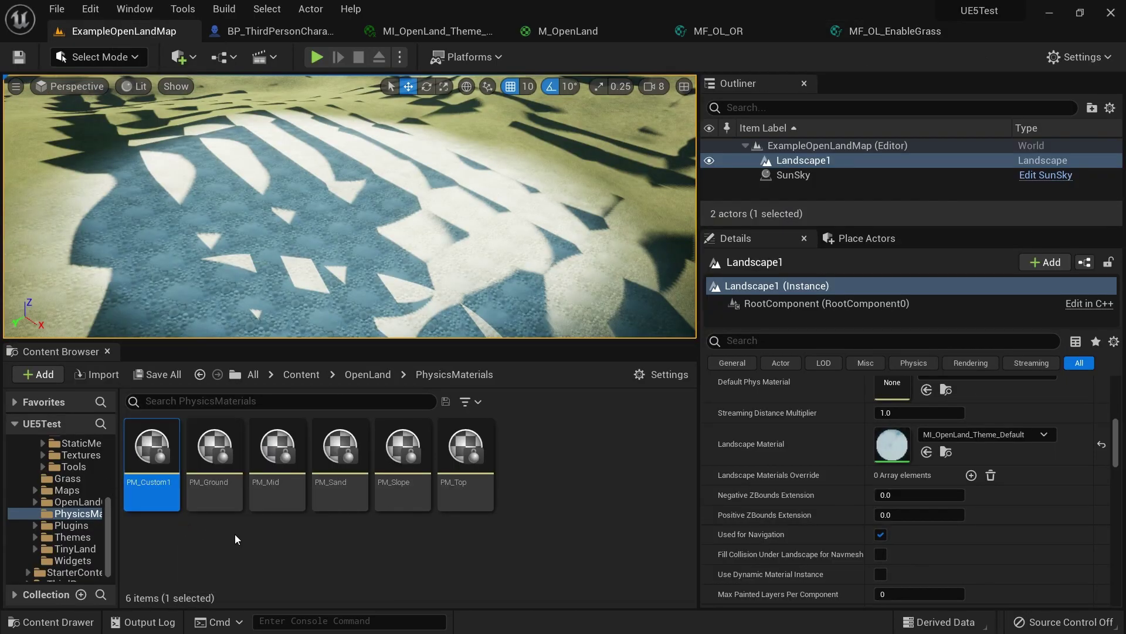
{"action": "left_click", "coordinate": [568, 30]}
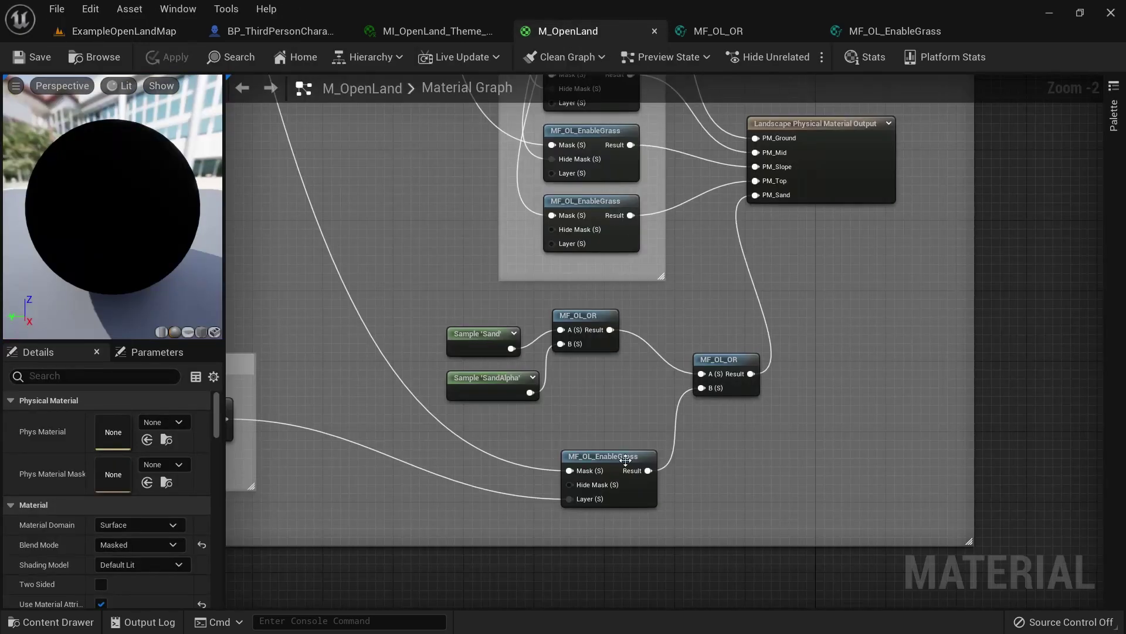
Add an Index [5] entry to the Landscape Physical Material Output's Inputs and set it to PM_Custom1
{"action": "right_click_drag", "start_coordinate": [830, 387], "coordinate": [678, 412]}
{"action": "left_click", "coordinate": [686, 179]}
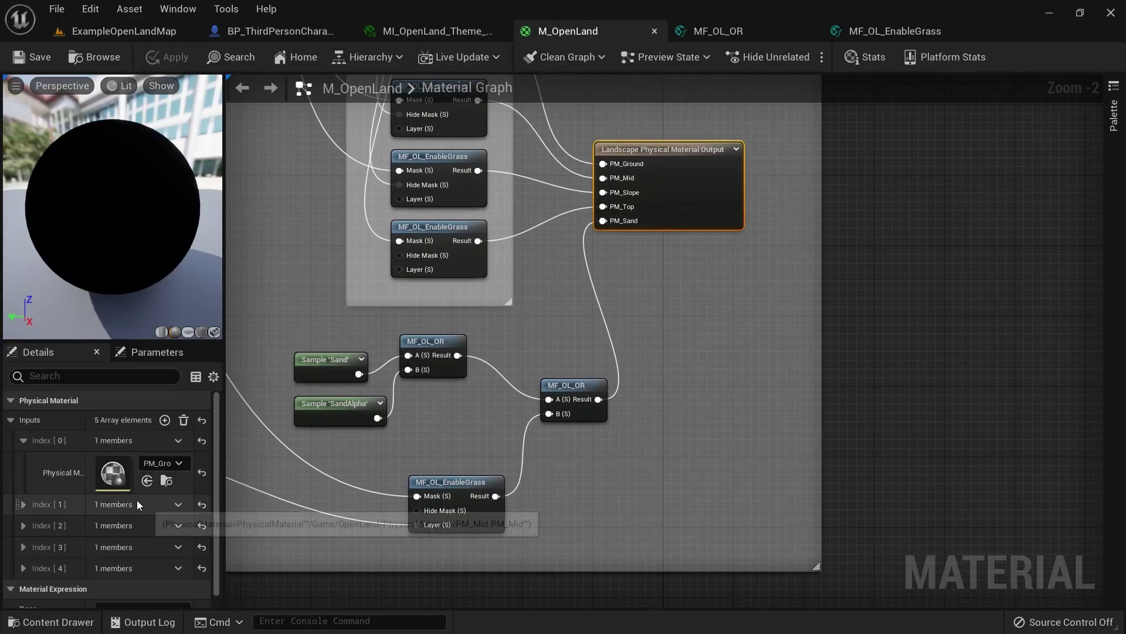
{"action": "left_click", "coordinate": [165, 420]}
{"action": "scroll", "coordinate": [140, 551], "scroll_direction": "down", "scroll_amount": 1}
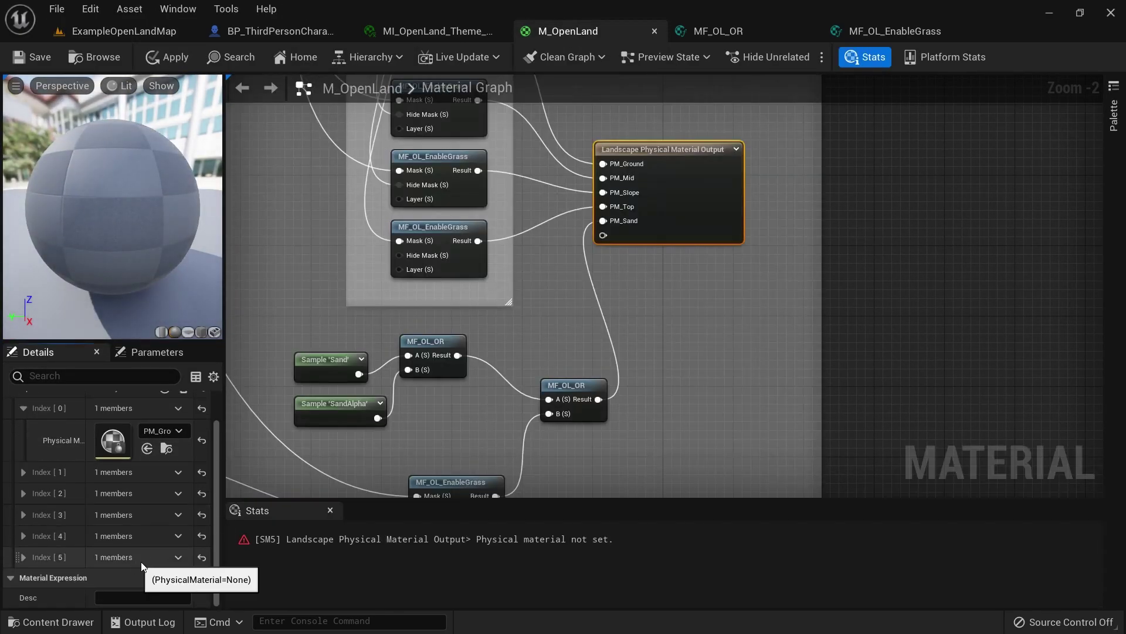
{"action": "left_click", "coordinate": [23, 557]}
{"action": "left_click", "coordinate": [174, 581]}
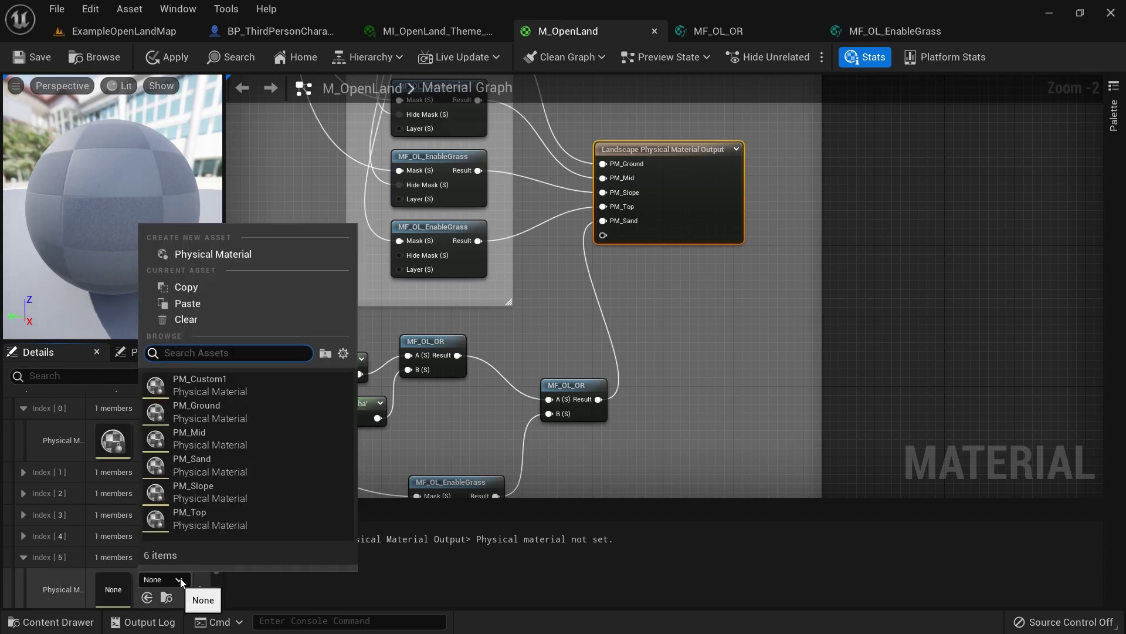
{"action": "left_click", "coordinate": [279, 396]}
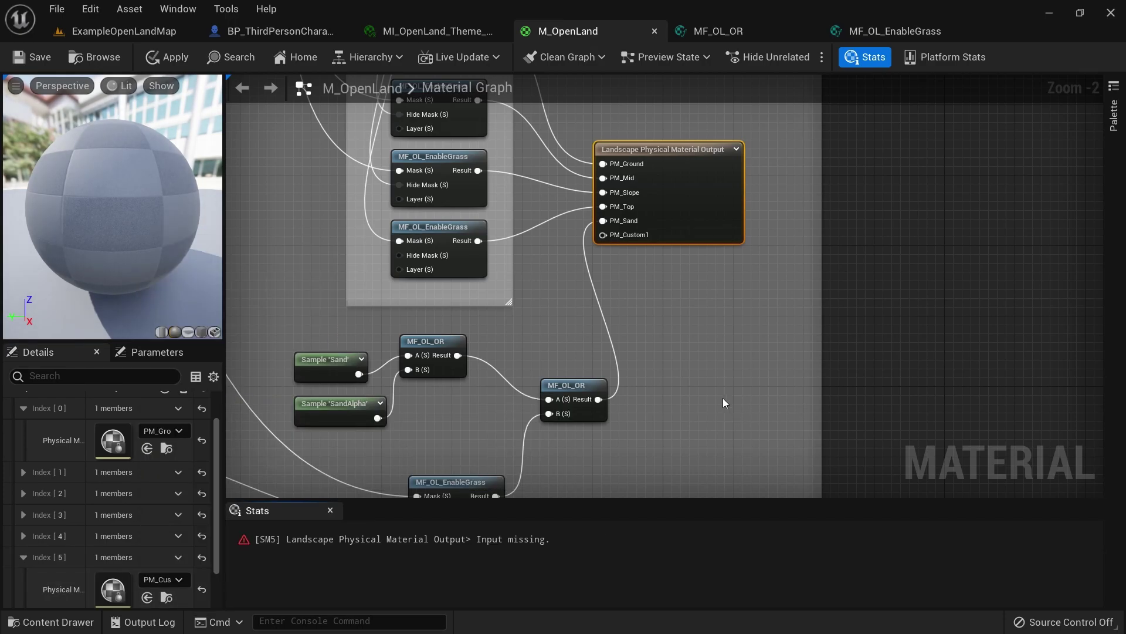
{"action": "right_click_drag", "start_coordinate": [726, 405], "coordinate": [733, 327]}
Add a LandscapeLayerSample node to the M_OpenLand graph via the 'Lands' search
{"action": "right_click", "coordinate": [673, 416]}
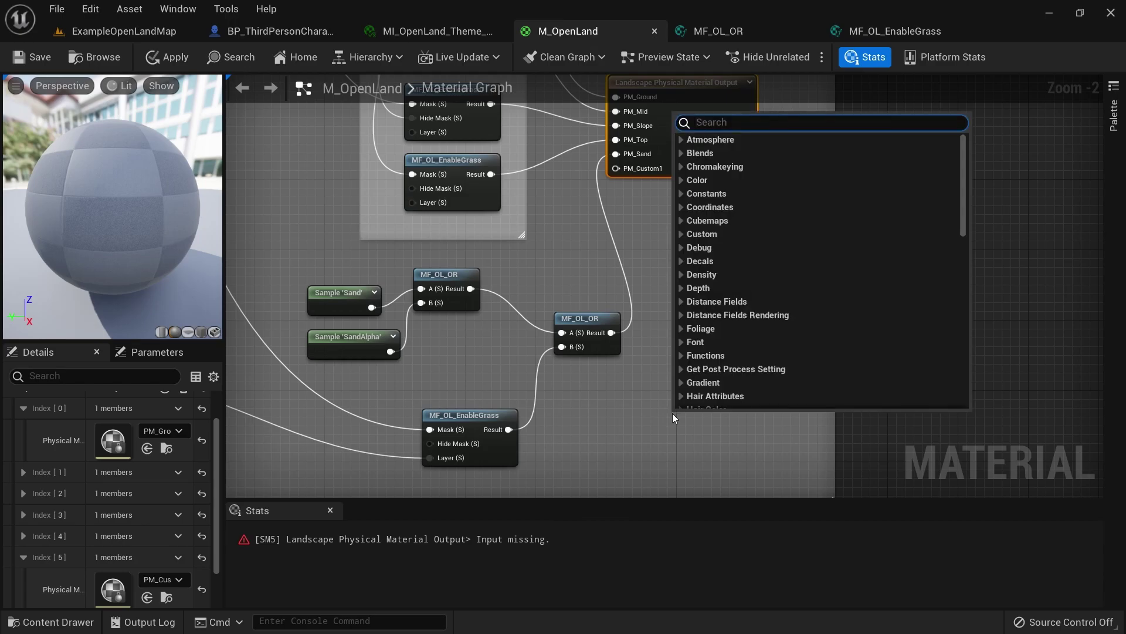
{"action": "type", "text": "Lands"}
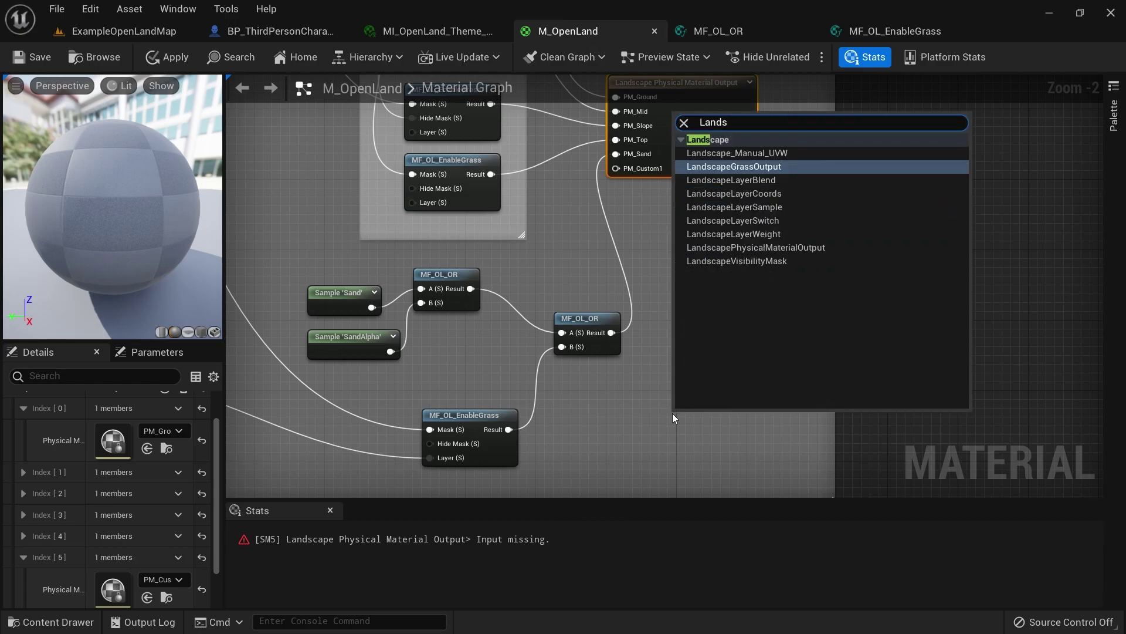
{"action": "key", "text": "Down"}
{"action": "key", "text": "Down"}
{"action": "key", "text": "Down"}
{"action": "key", "text": "Return"}
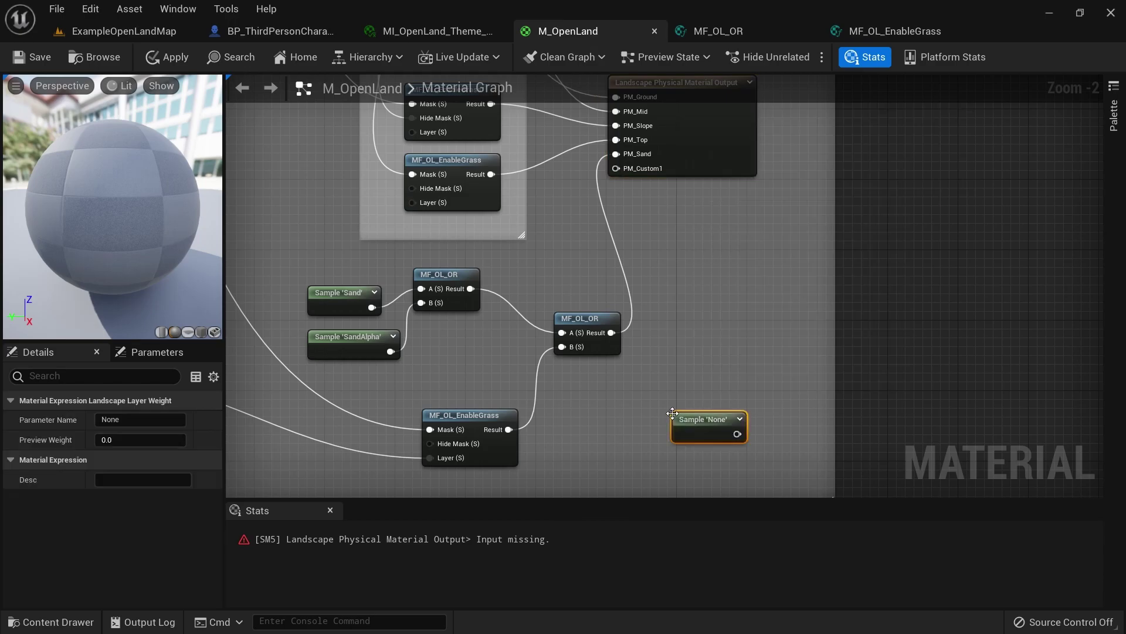
Set the node's Parameter Name to Custom1, position it by the output, and save M_OpenLand
{"action": "left_click", "coordinate": [124, 420]}
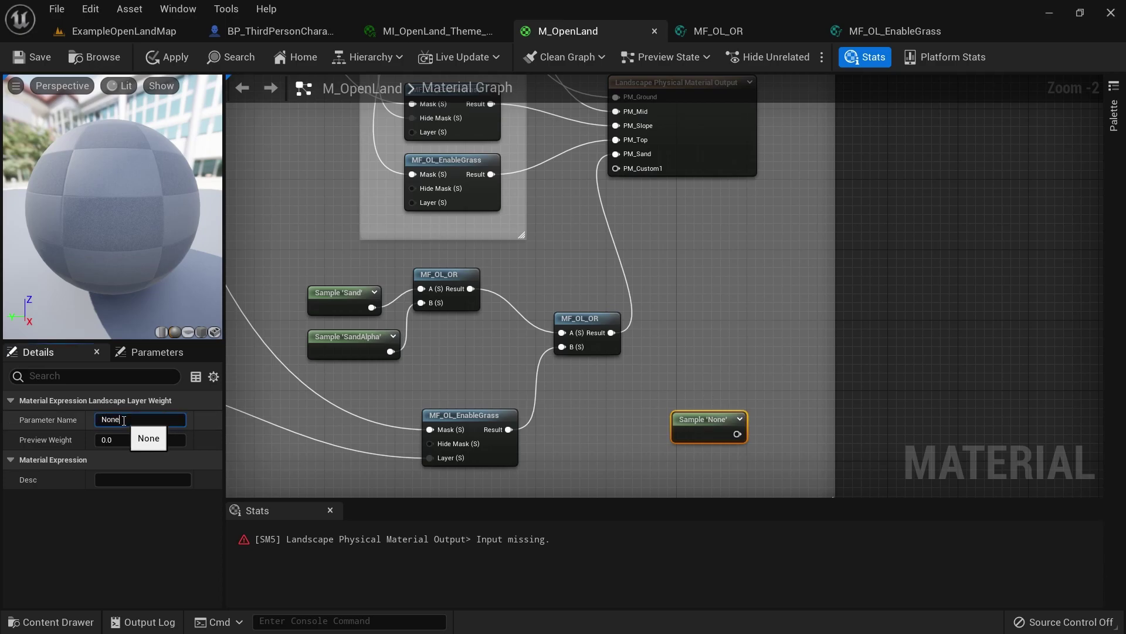
{"action": "double_click", "coordinate": [124, 420]}
{"action": "type", "text": "C"}
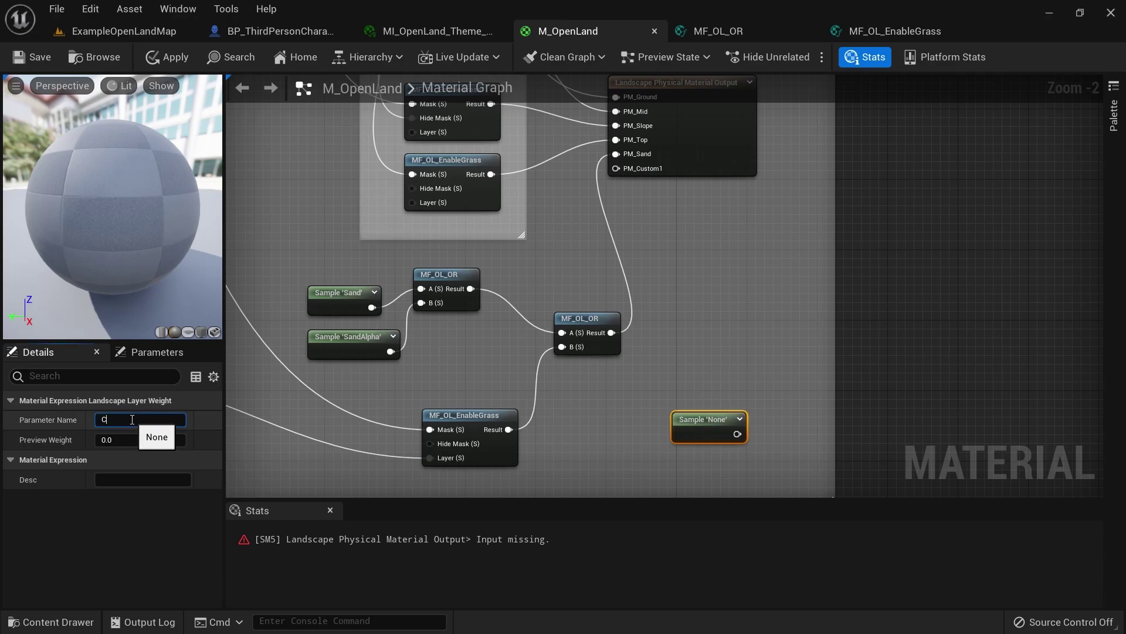
{"action": "type", "text": "ustom1"}
{"action": "key", "text": "Return"}
{"action": "left_click", "coordinate": [720, 469]}
{"action": "left_click_drag", "start_coordinate": [711, 429], "coordinate": [616, 168]}
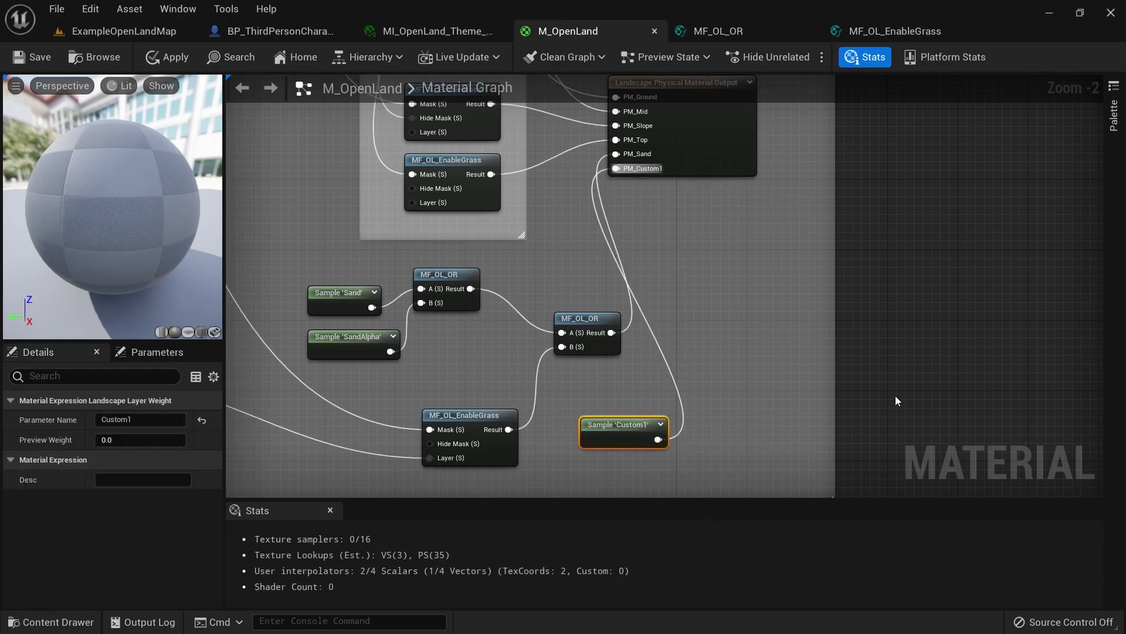
{"action": "left_click", "coordinate": [33, 57]}
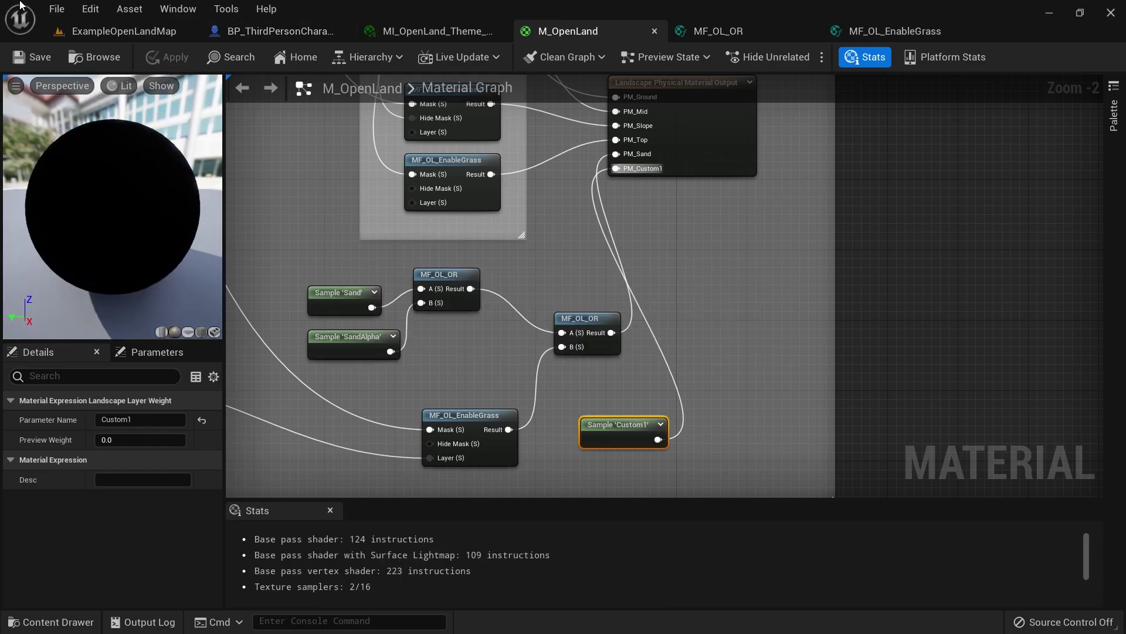
Back in ExampleOpenLandMap, play-test twice, running the character forward and back on the hillside
{"action": "left_click", "coordinate": [118, 30]}
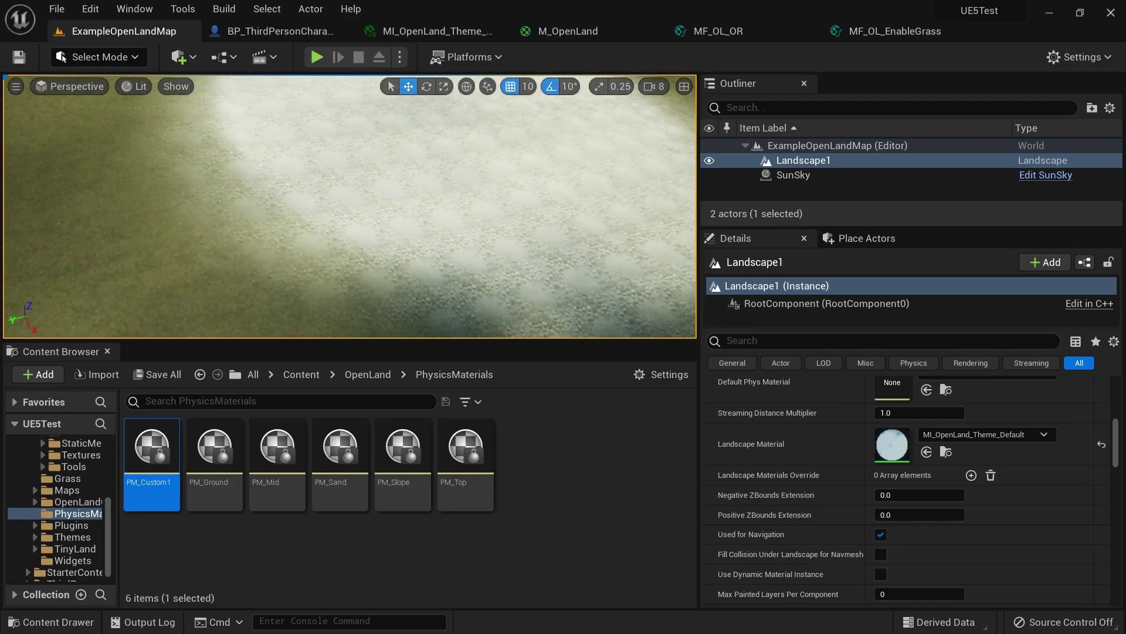
{"action": "mouse_move", "coordinate": [312, 231]}
{"action": "right_mouse_down"}
{"action": "mouse_move", "coordinate": [320, 176]}
{"action": "mouse_move", "coordinate": [311, 231]}
{"action": "right_mouse_up"}
{"action": "key", "text": "alt+p"}
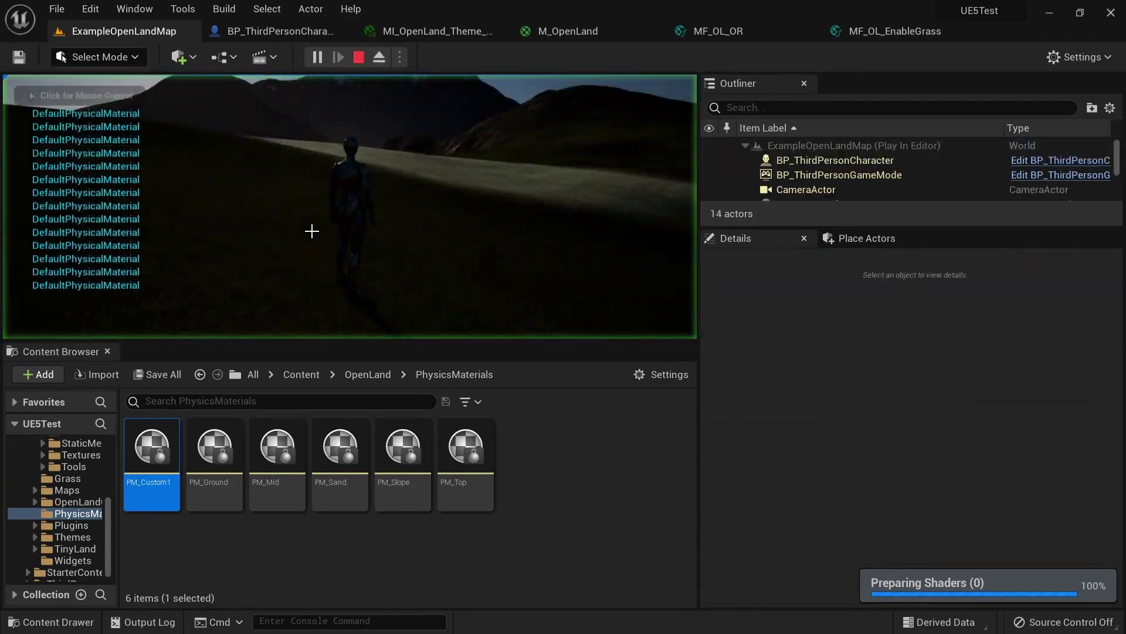
{"action": "key", "text": "w"}
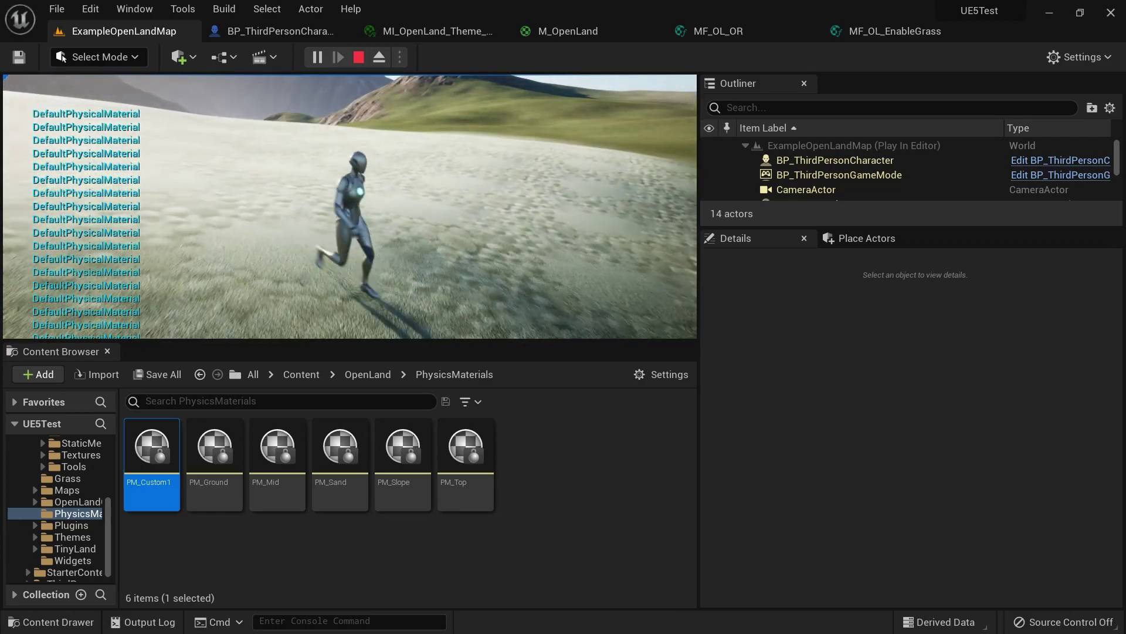
{"action": "key", "text": "Escape"}
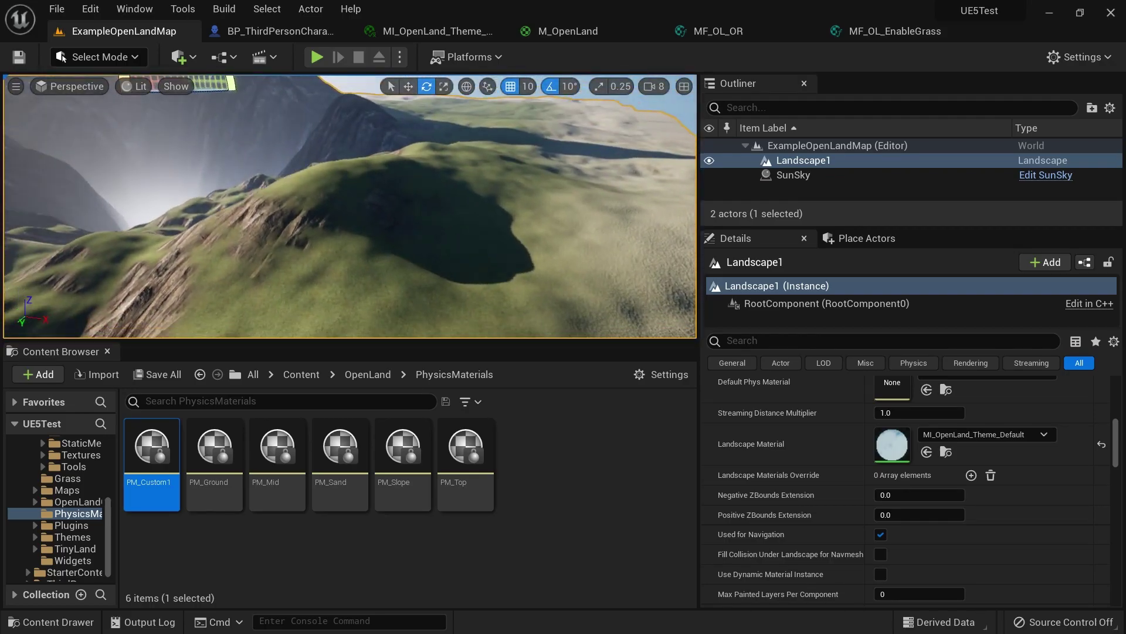
{"action": "key", "text": "alt+p"}
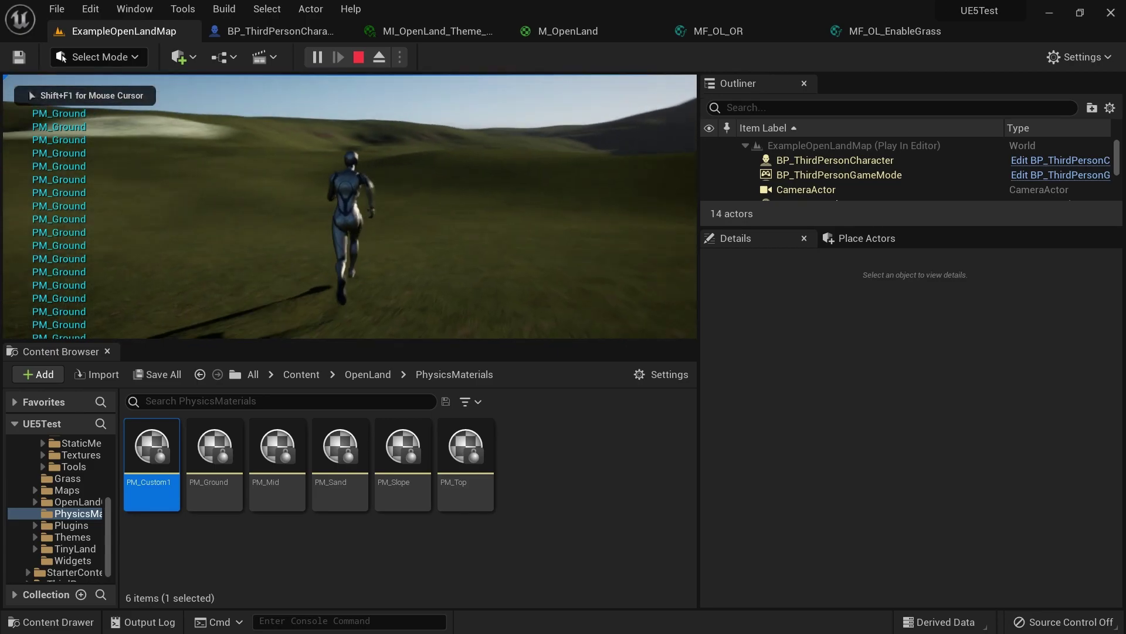
{"action": "key", "text": "s"}
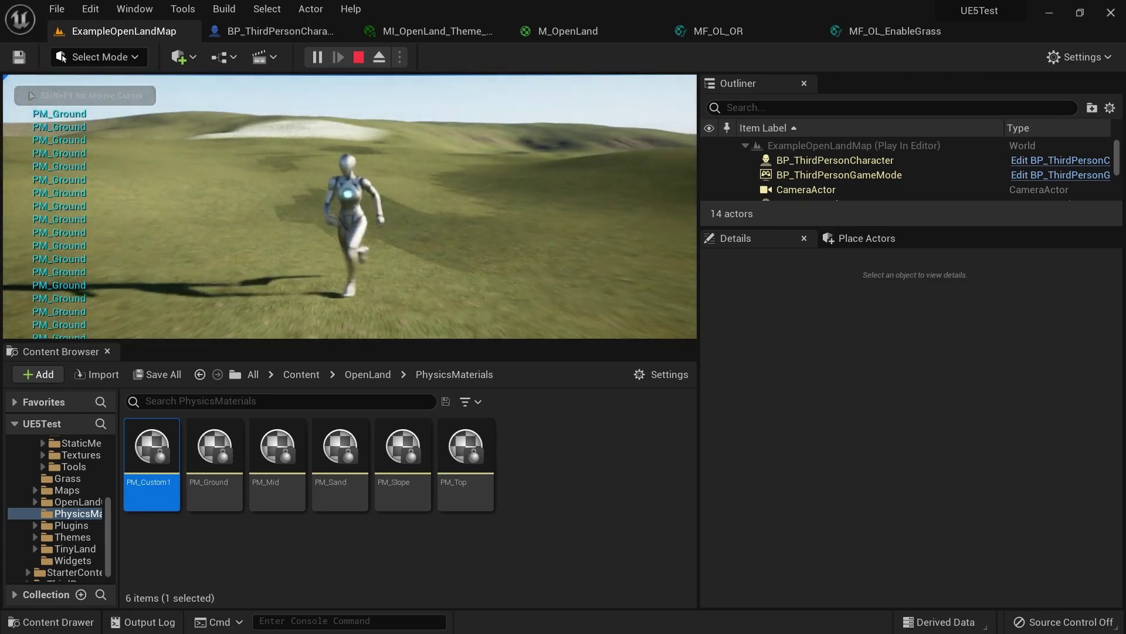
{"action": "key", "text": "w"}
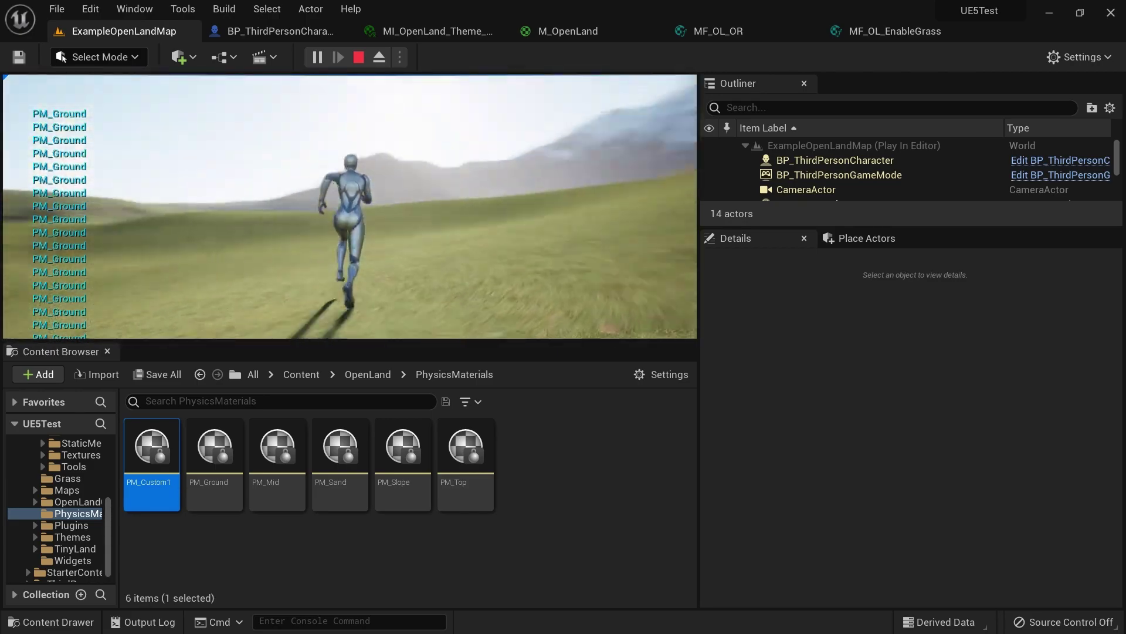
{"action": "key", "text": "shift+F1"}
{"action": "key", "text": "Escape"}
Fly the editor camera to the white patch and play-test running across the grass from there
{"action": "right_click_drag", "start_coordinate": [398, 125], "coordinate": [406, 99]}
{"action": "key", "text": "w"}
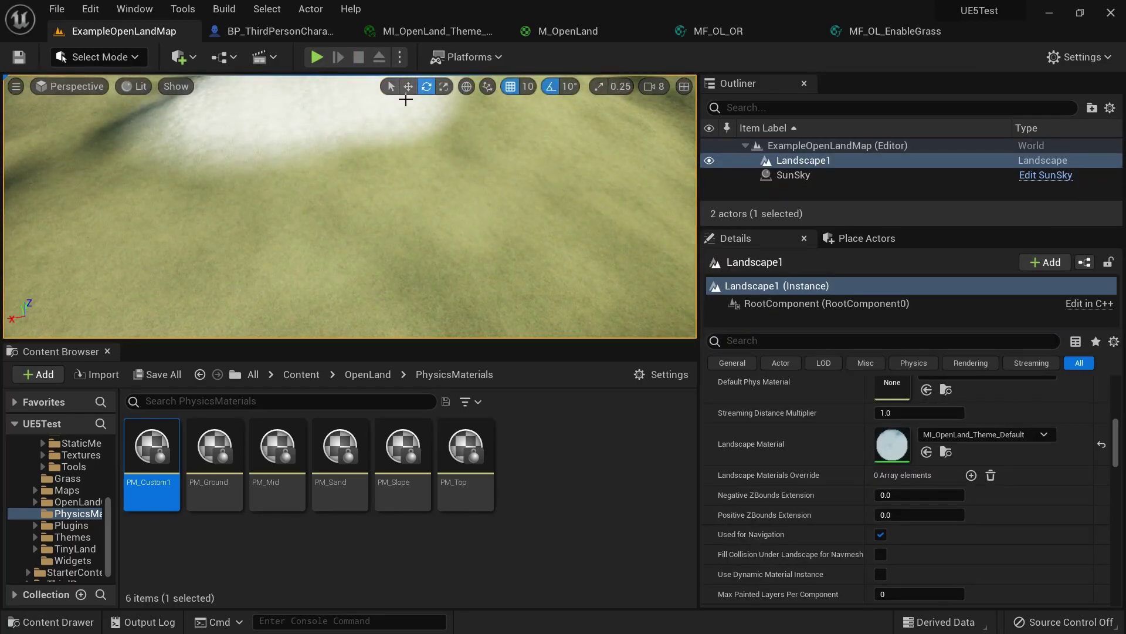
{"action": "key", "text": "alt+p"}
{"action": "key", "text": "w"}
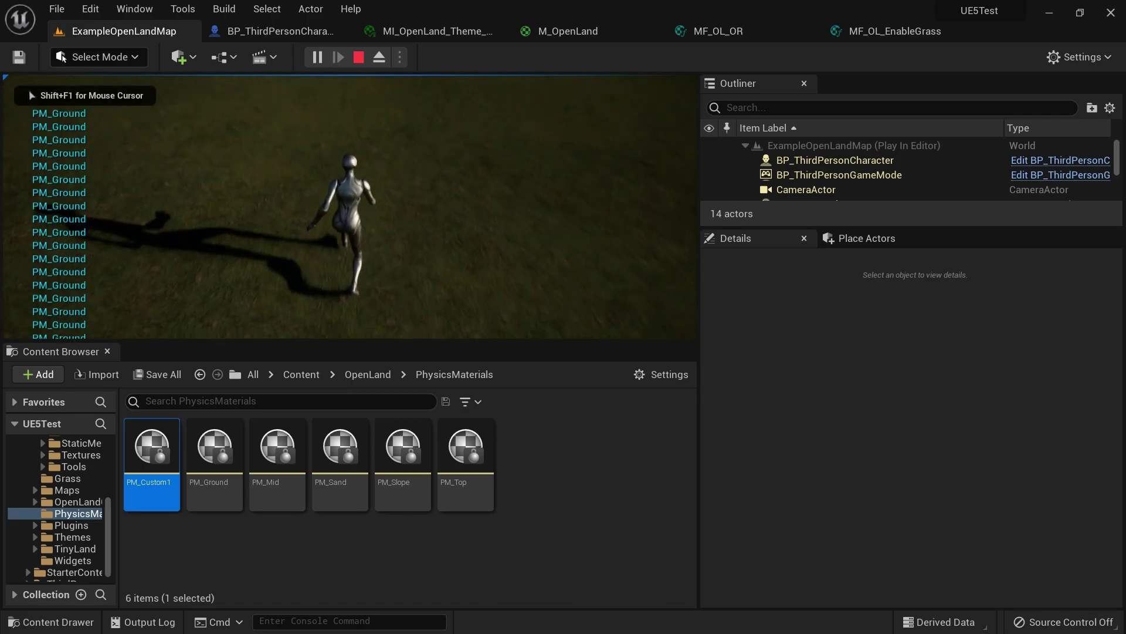
{"action": "key", "text": "Escape"}
Play-test from another spot, where the ground reports DefaultPhysicalMaterial, then save the map
{"action": "key", "text": "w"}
{"action": "right_click_drag", "start_coordinate": [376, 199], "coordinate": [372, 214]}
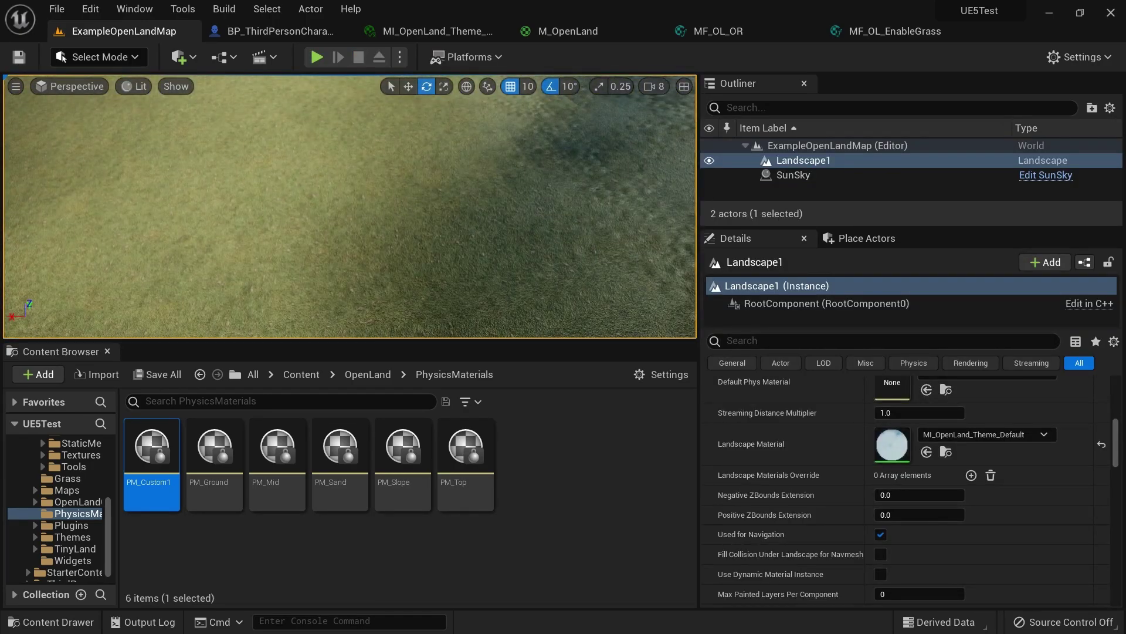
{"action": "key", "text": "alt+p"}
{"action": "key", "text": "w"}
{"action": "left_click", "coordinate": [460, 82]}
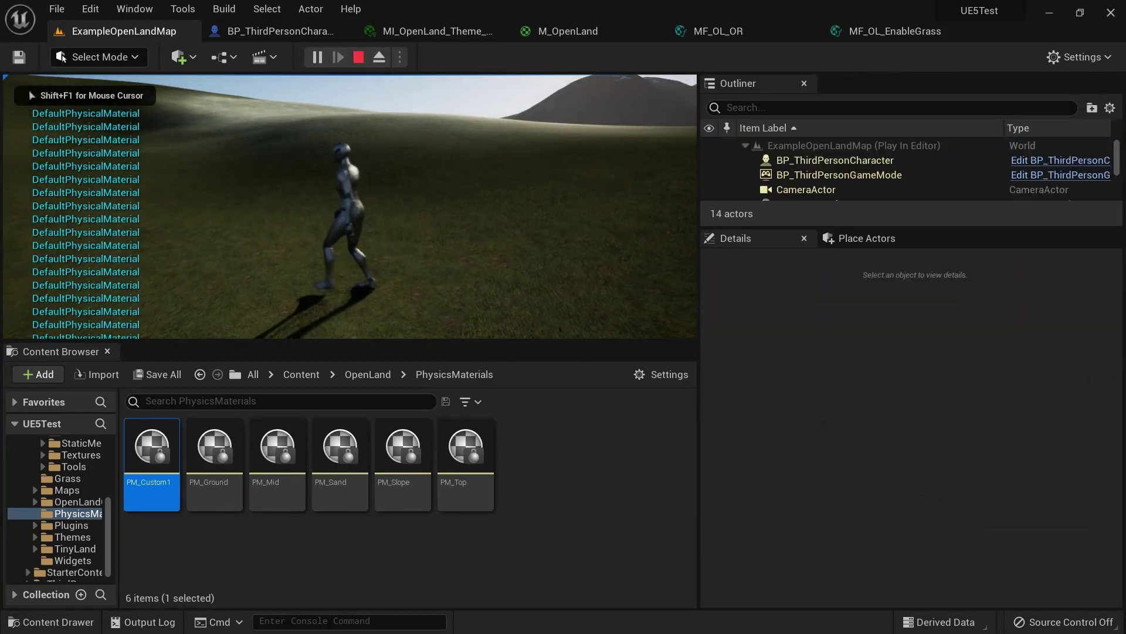
{"action": "key", "text": "Escape"}
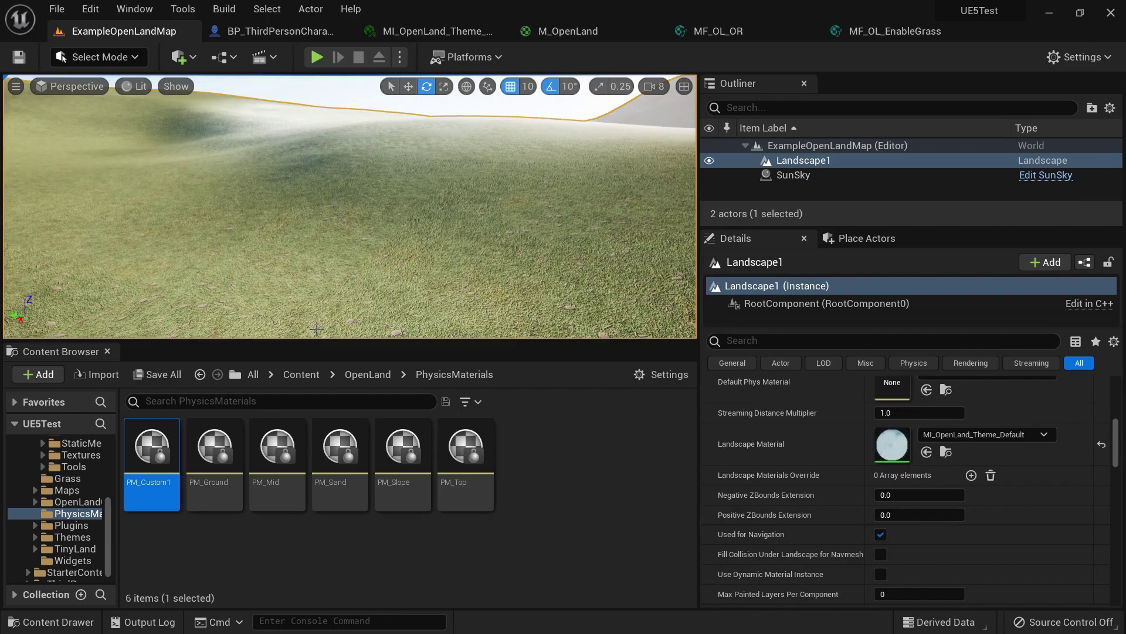
{"action": "key", "text": "ctrl+s"}
Run Build Physical Material Only, play-test on the ground again, and save the map
{"action": "left_click", "coordinate": [225, 10]}
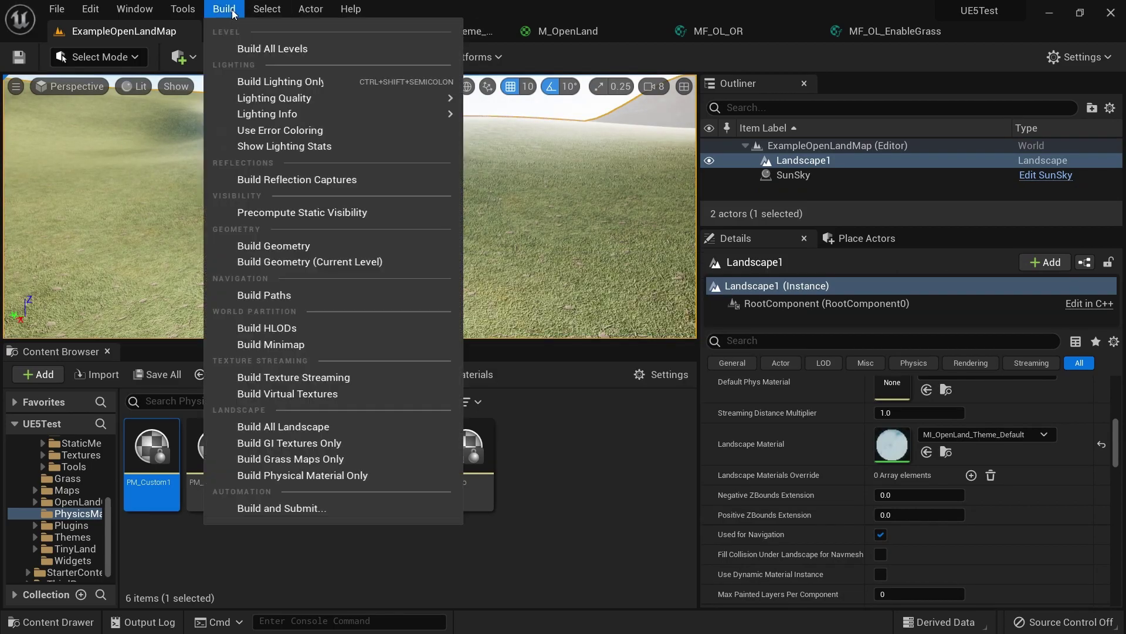
{"action": "left_click", "coordinate": [298, 476]}
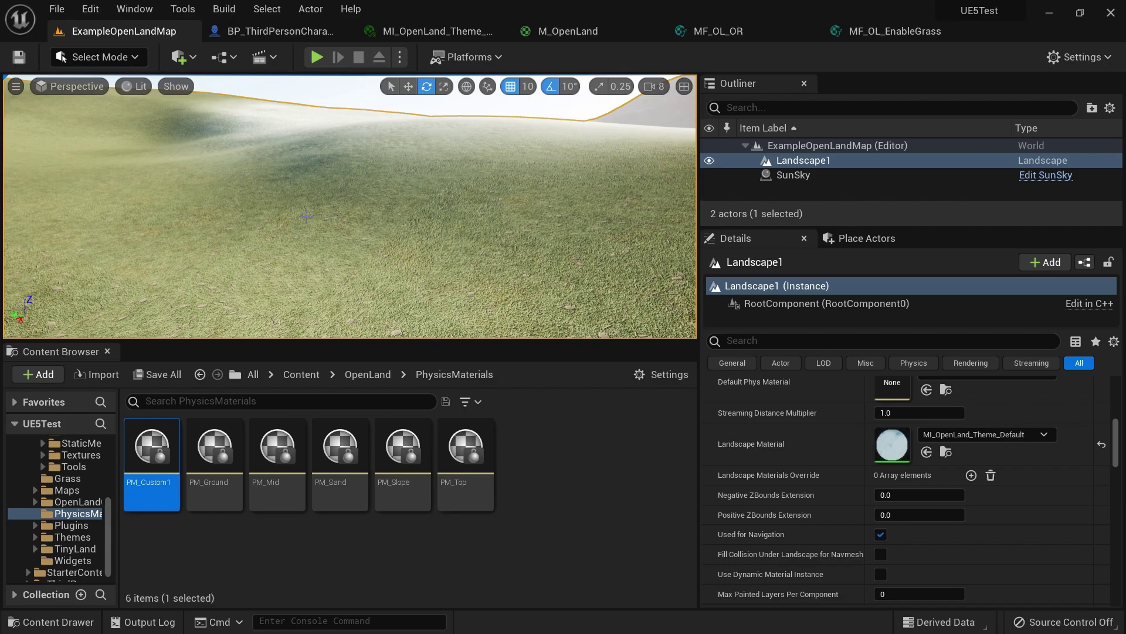
{"action": "right_click_drag", "start_coordinate": [302, 278], "coordinate": [303, 279]}
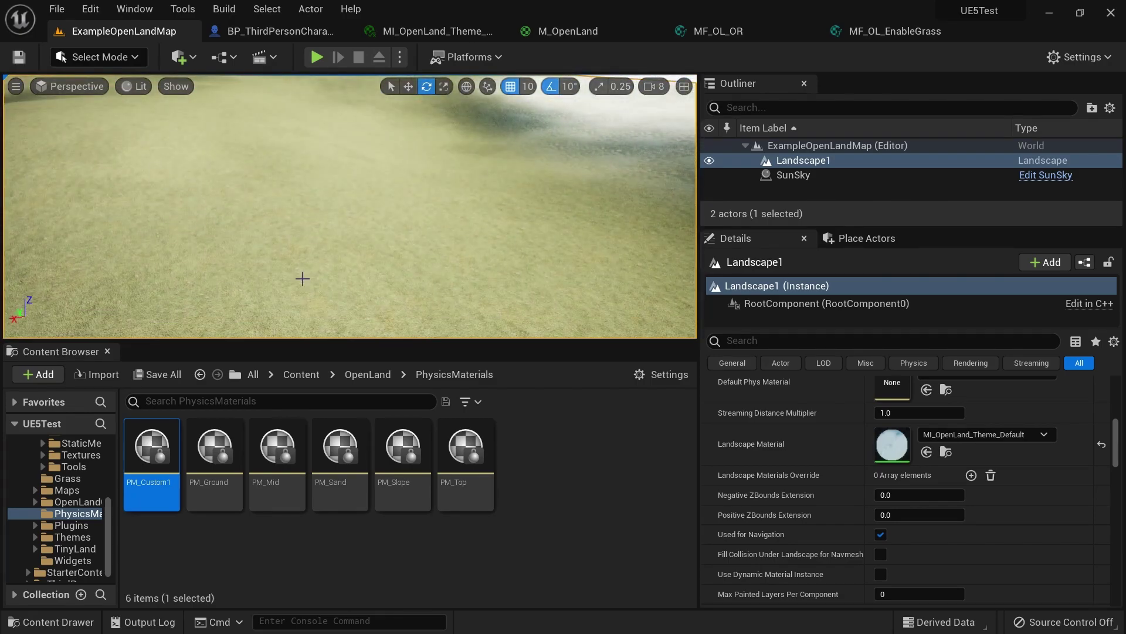
{"action": "key", "text": "alt+p"}
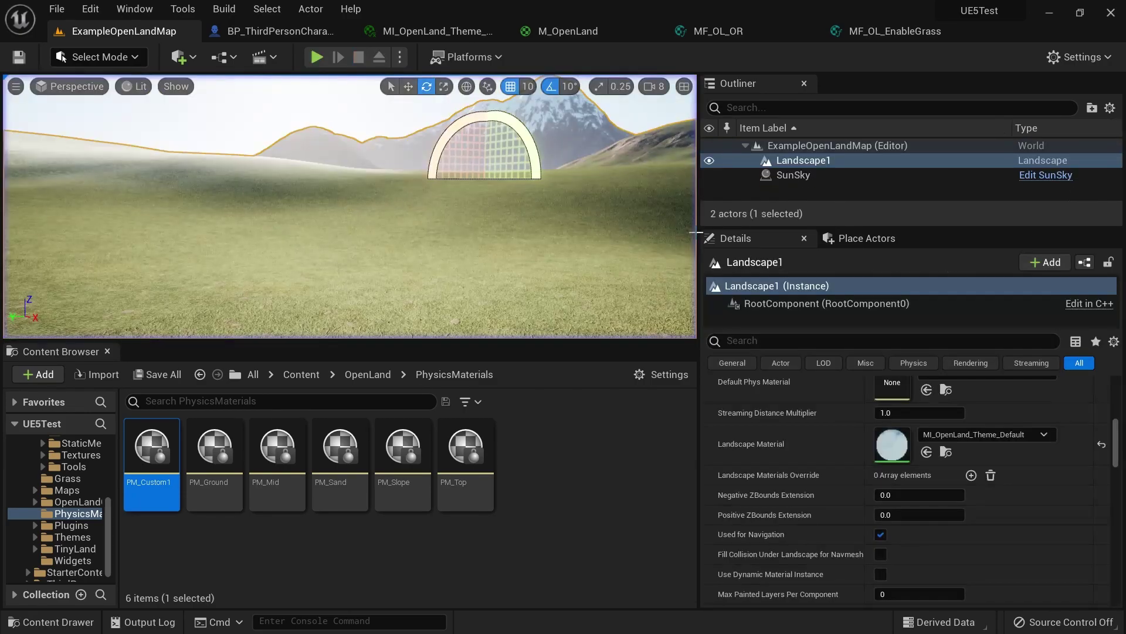
{"action": "key", "text": "ctrl+s"}
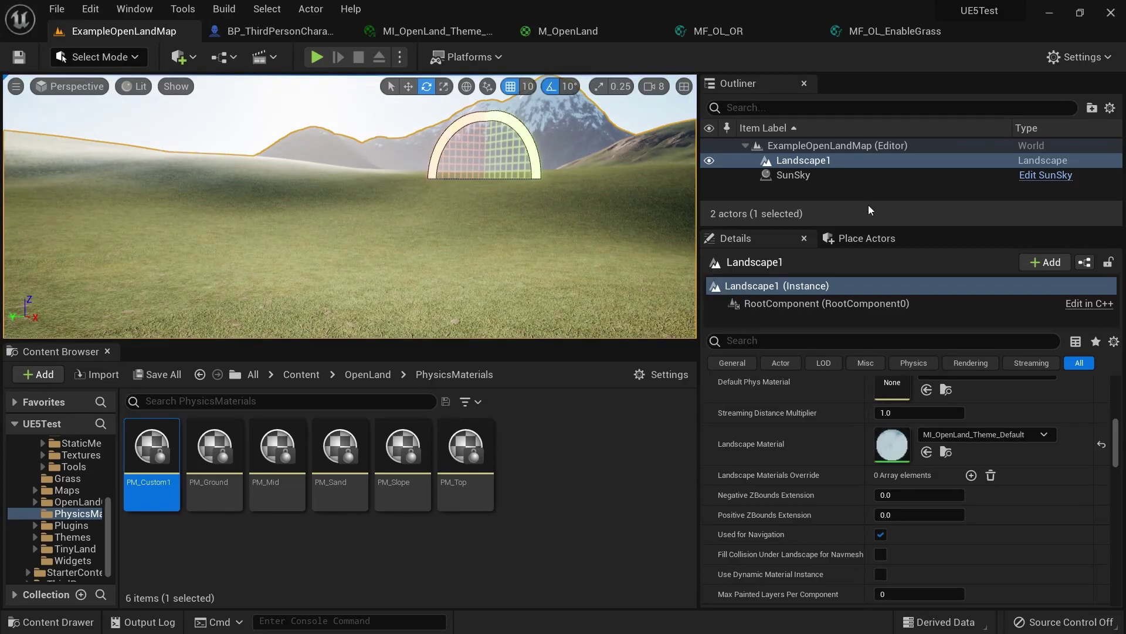
Filter Landscape1's Details by 'gene' and toggle Generate Overlap Events off and back on
{"action": "left_click", "coordinate": [756, 344]}
{"action": "type", "text": "gene"}
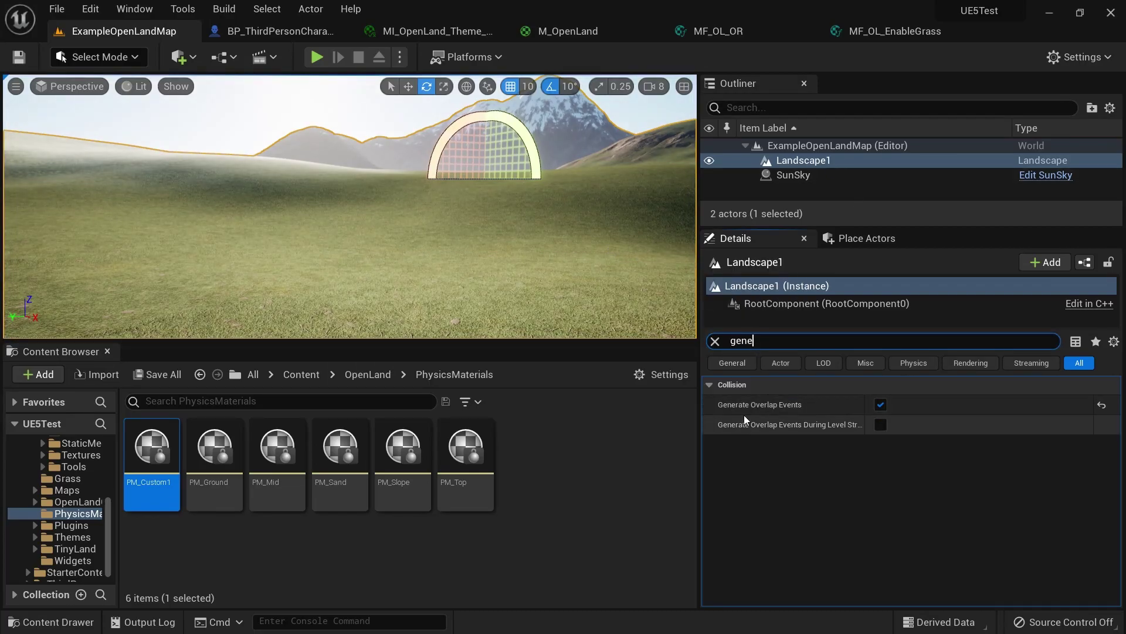
{"action": "left_click", "coordinate": [882, 405]}
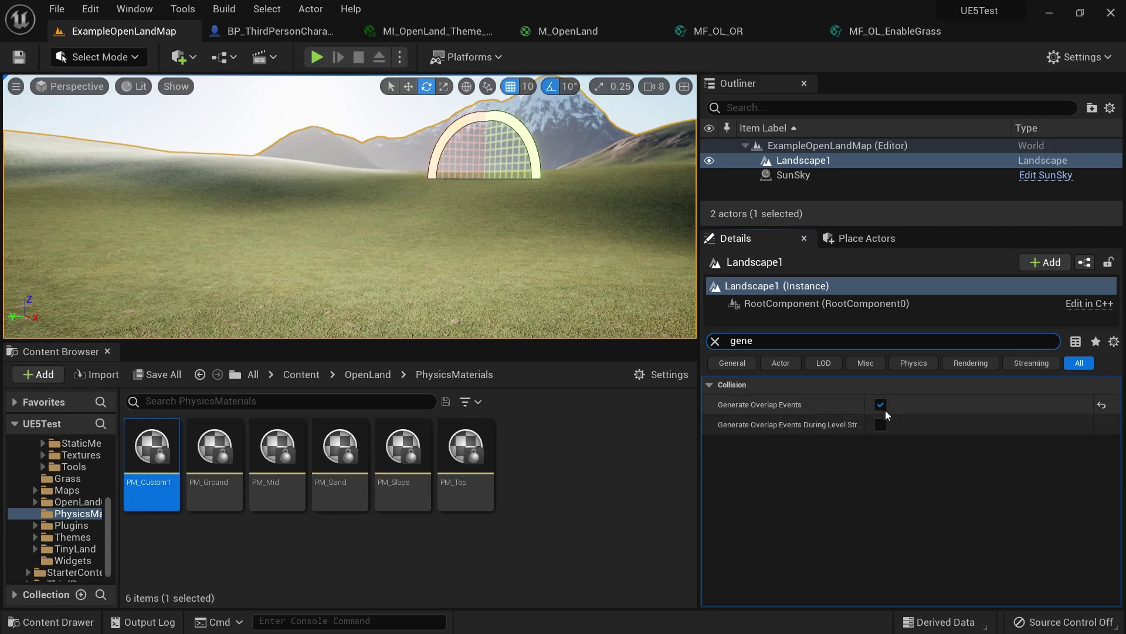
{"action": "left_click", "coordinate": [873, 407]}
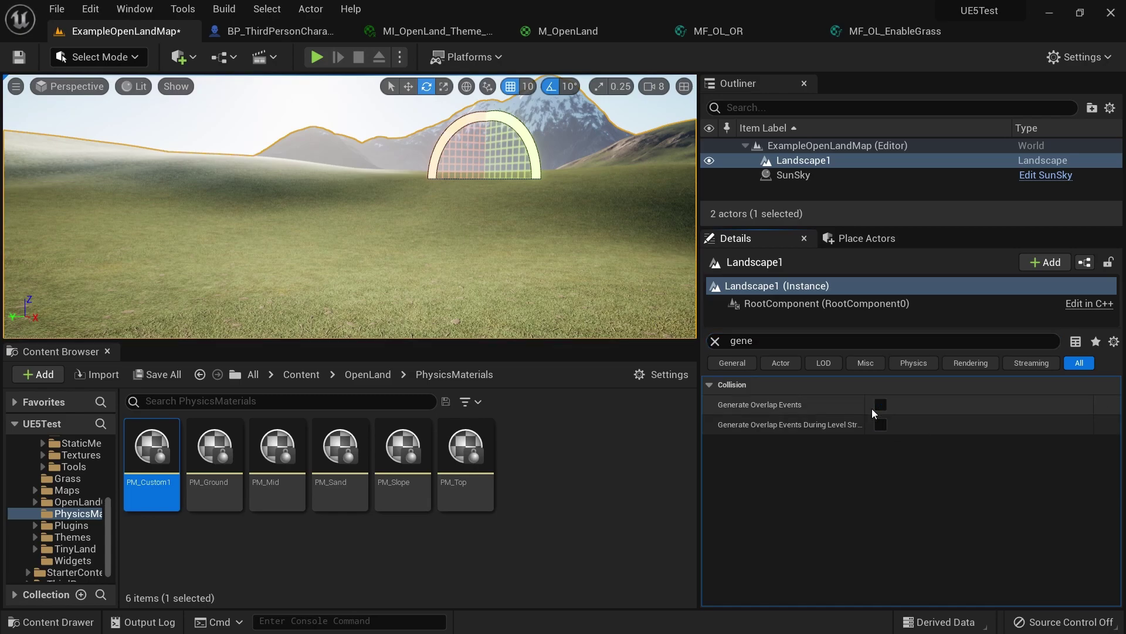
{"action": "left_click", "coordinate": [880, 404]}
Run a quick play test, save ExampleOpenLandMap, and go up to the Content folder
{"action": "right_click_drag", "start_coordinate": [439, 218], "coordinate": [414, 243]}
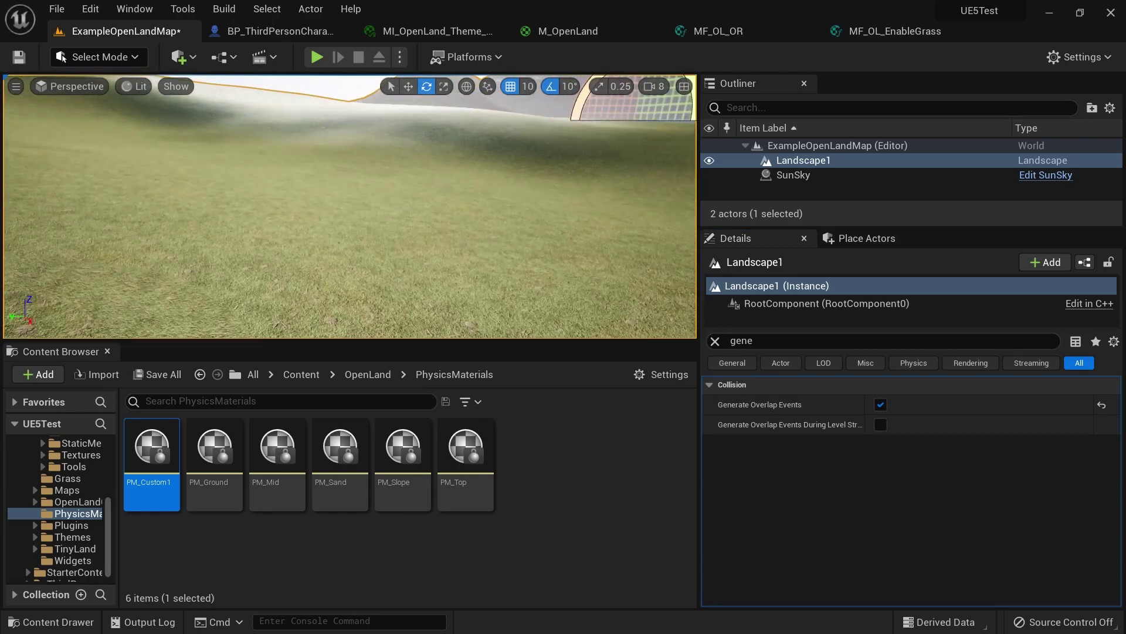
{"action": "key", "text": "alt+p"}
{"action": "key", "text": "Escape"}
{"action": "key", "text": "ctrl+s"}
{"action": "left_click", "coordinate": [301, 374]}
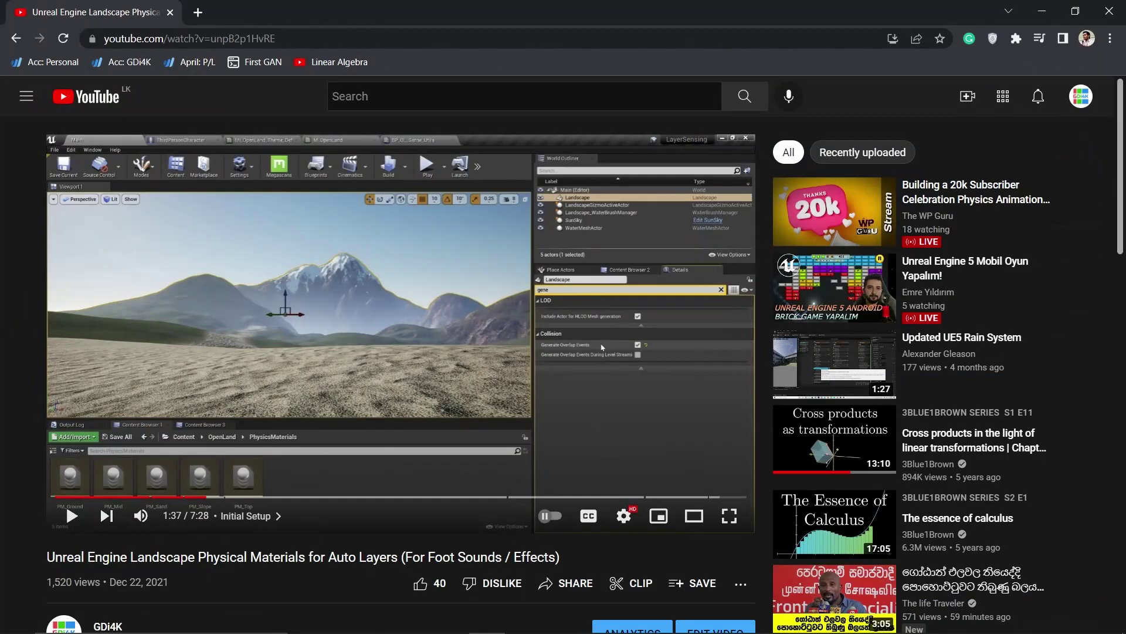
Relaunch the UE5Test project and open ExampleOpenLandMap from OpenLand > Maps
{"action": "key", "text": "super"}
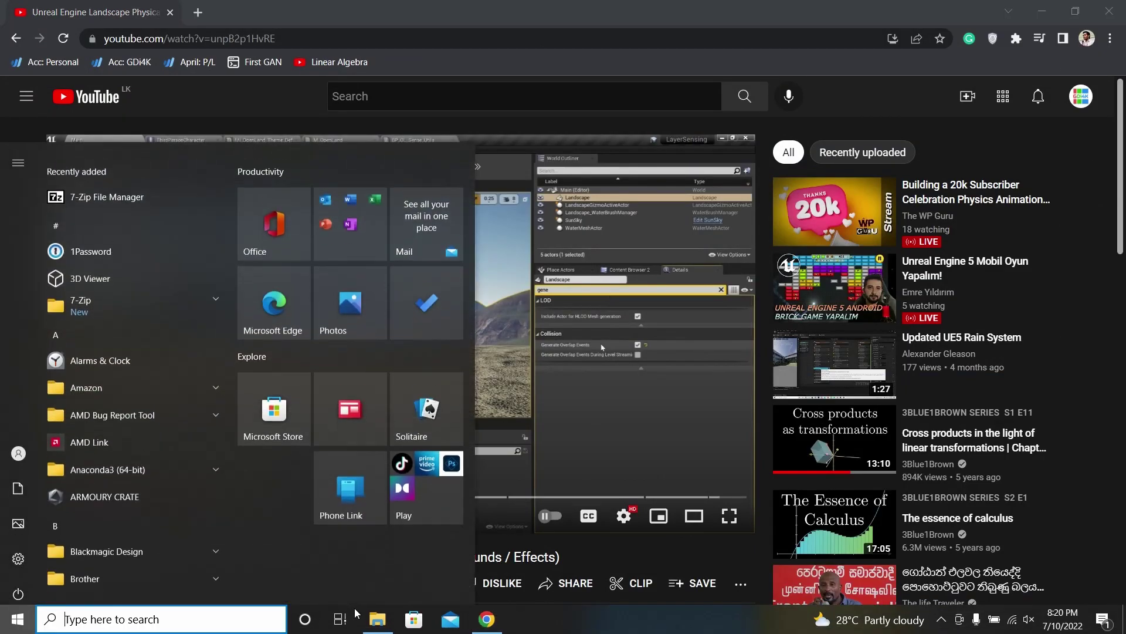
{"action": "double_click", "coordinate": [206, 191]}
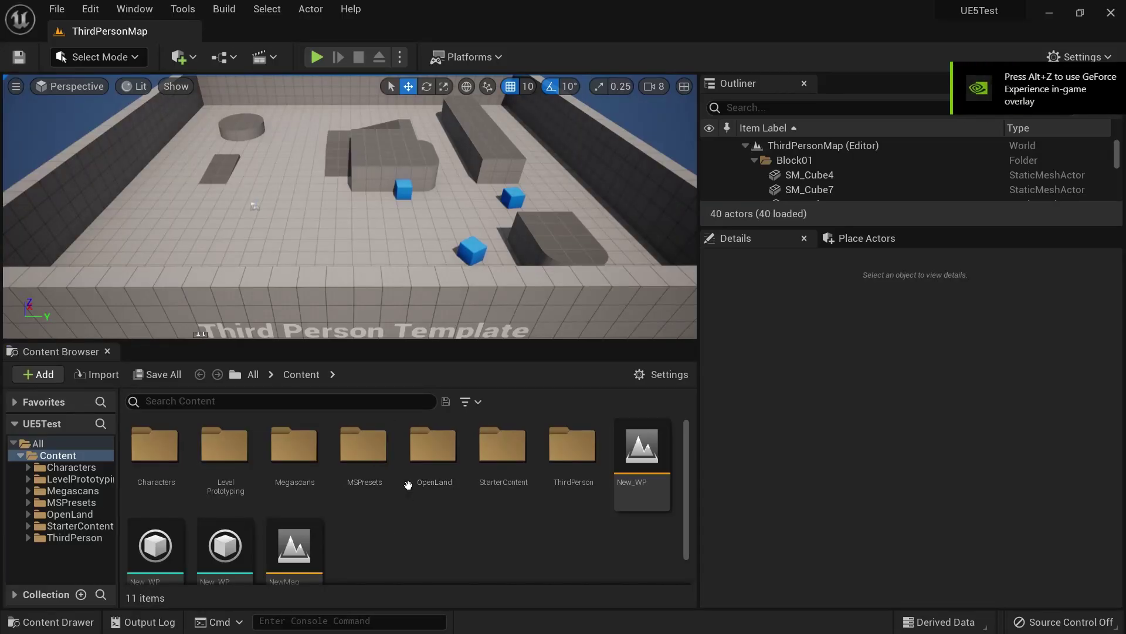
{"action": "double_click", "coordinate": [432, 489]}
{"action": "double_click", "coordinate": [367, 490]}
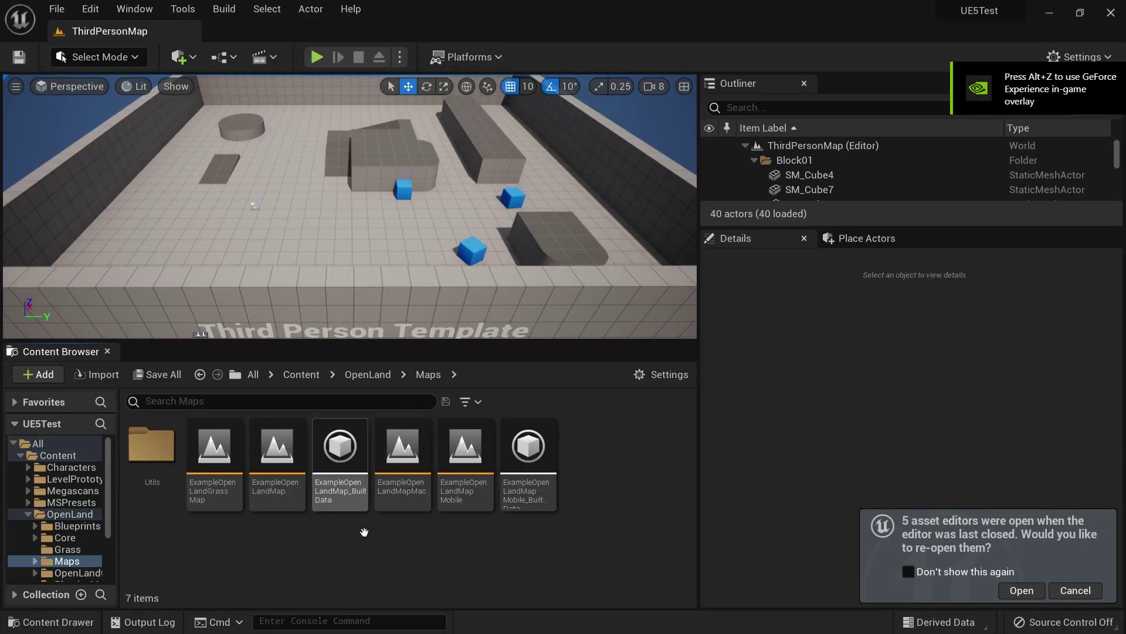
{"action": "double_click", "coordinate": [279, 499]}
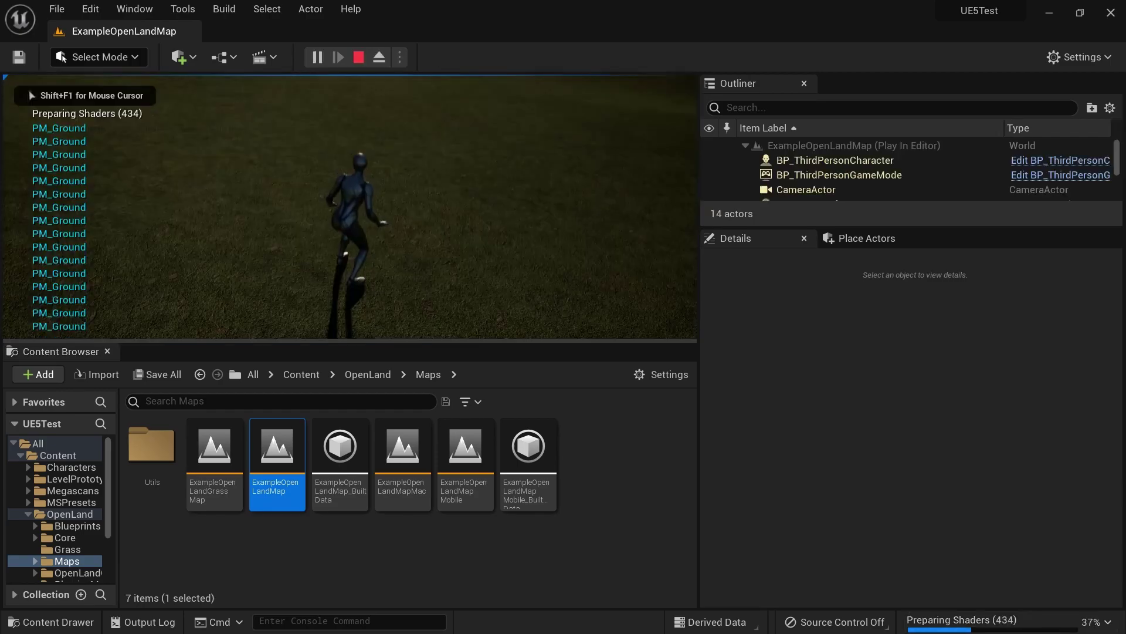
Play-test the reloaded map, running over the white patch, which now reports PM_Custom1
{"action": "key", "text": "w"}
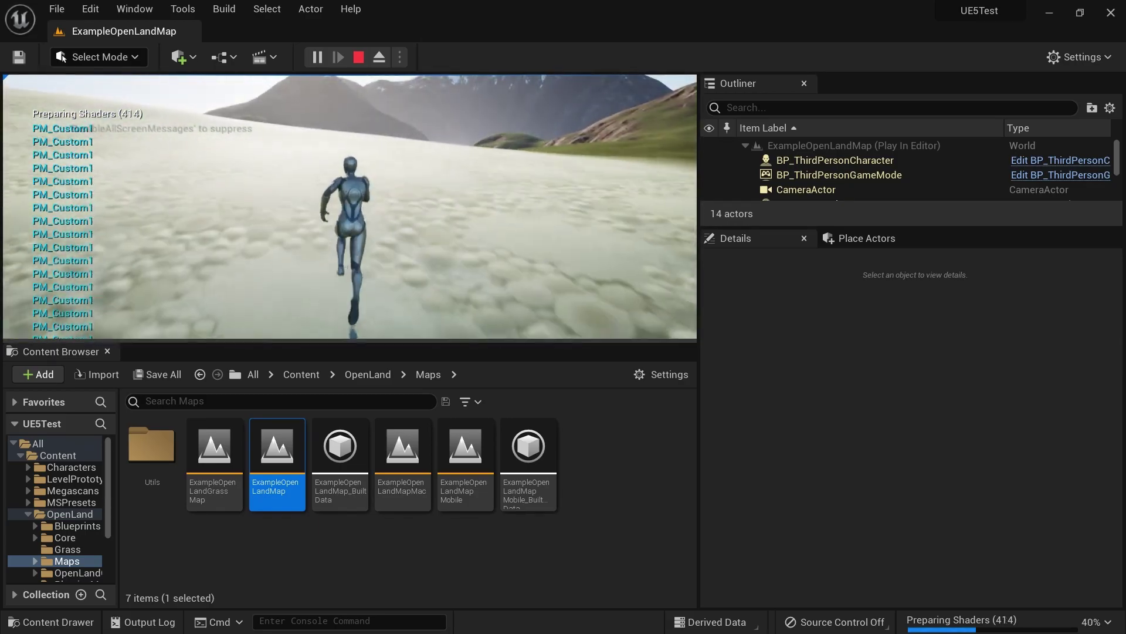
{"action": "key", "text": "w"}
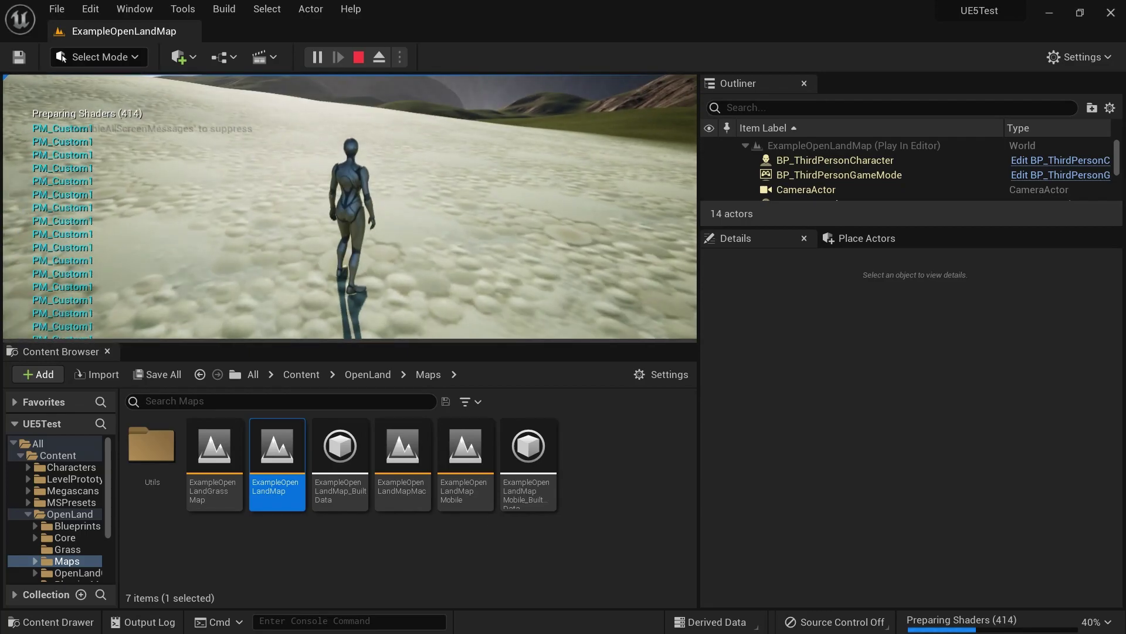
{"action": "key", "text": "w"}
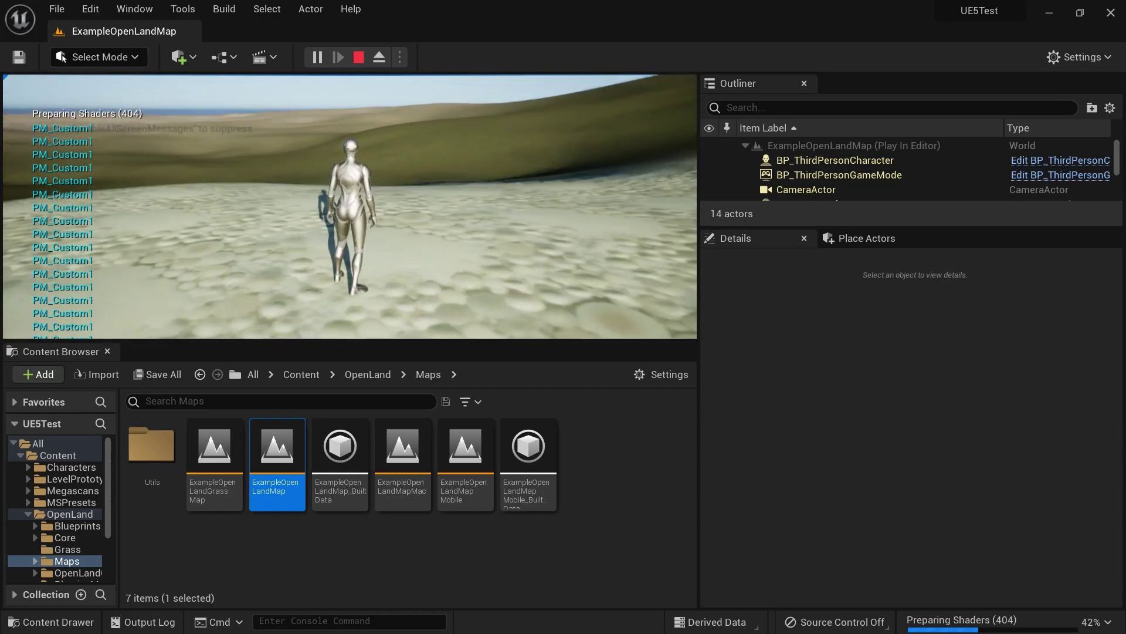
{"action": "key", "text": "Escape"}
{"action": "right_click_drag", "start_coordinate": [97, 145], "coordinate": [100, 176]}
{"action": "key", "text": "w"}
{"action": "right_click_drag", "start_coordinate": [274, 181], "coordinate": [275, 180]}
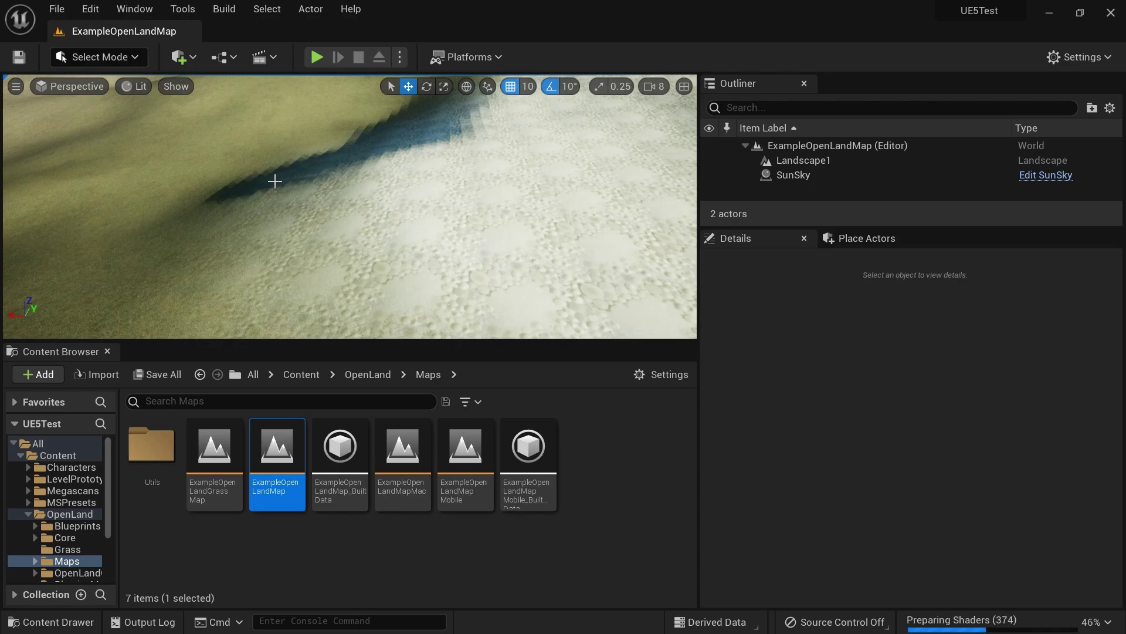
Select Landscape1 and filter its Details by 'gene' to show Generate Overlap Events
{"action": "left_click", "coordinate": [857, 163]}
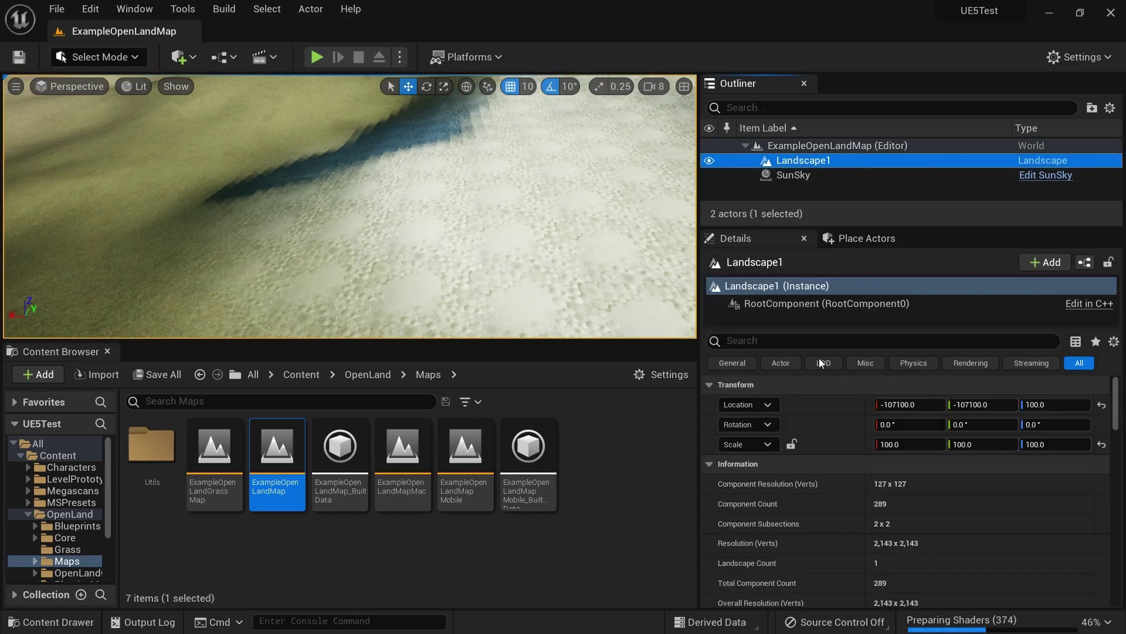
{"action": "left_click", "coordinate": [795, 340]}
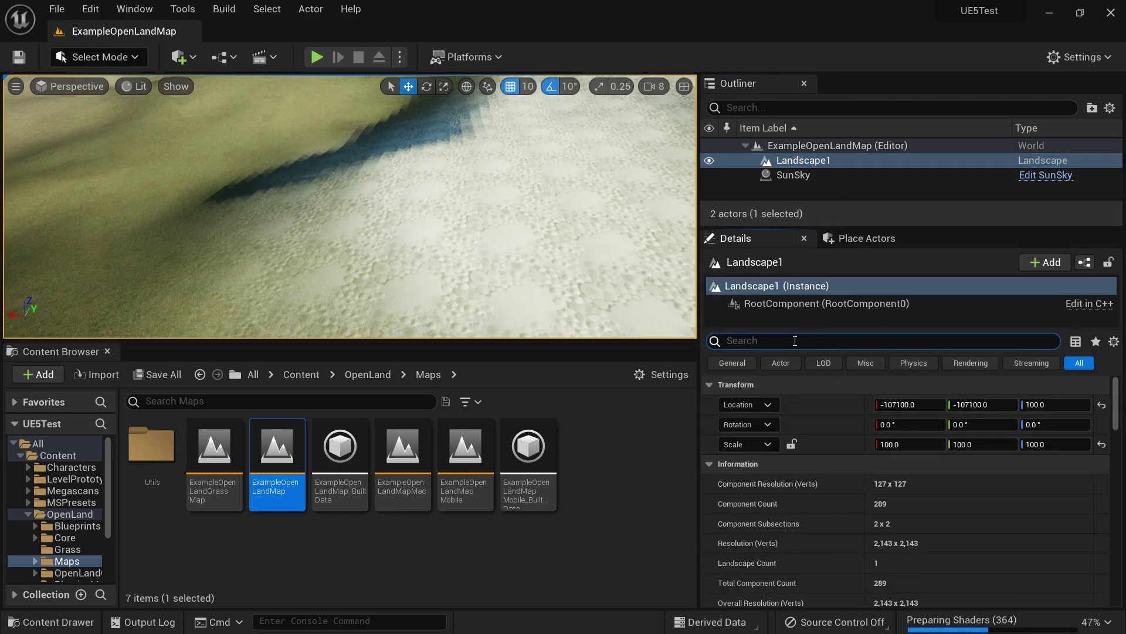
{"action": "type", "text": "gene"}
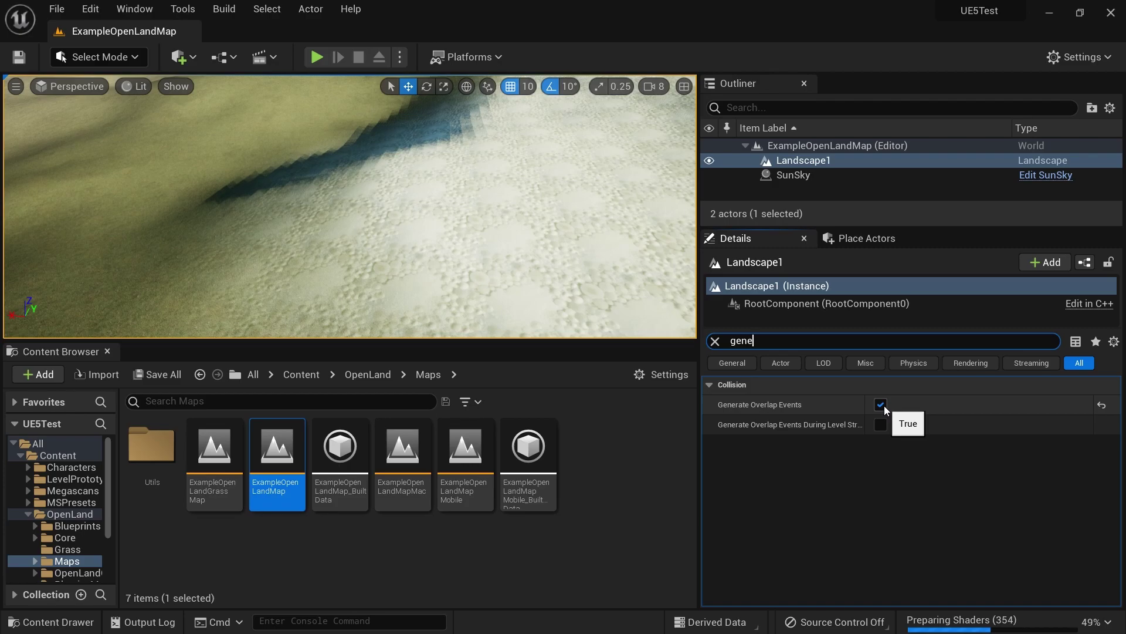
Fly the viewport across the landscape to the white patch and up to the snowy peak
{"action": "right_click_drag", "start_coordinate": [372, 221], "coordinate": [421, 262]}
{"action": "key", "text": "w"}
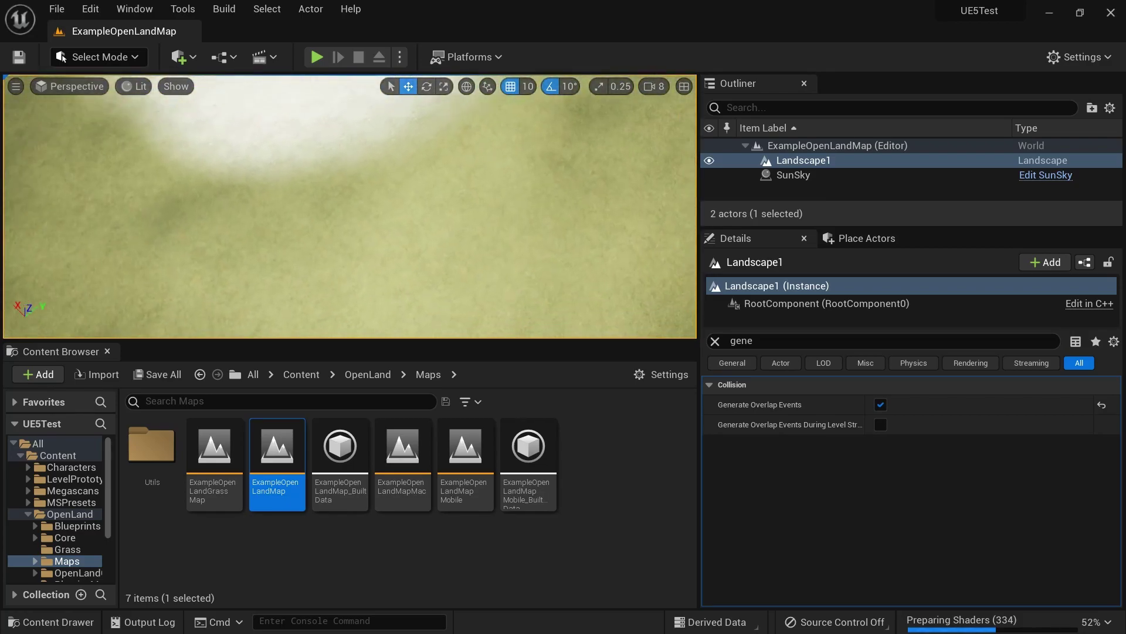
{"action": "right_click_drag", "start_coordinate": [350, 207], "coordinate": [252, 179]}
{"action": "right_click_drag", "start_coordinate": [351, 207], "coordinate": [244, 190]}
{"action": "right_click_drag", "start_coordinate": [311, 175], "coordinate": [503, 208]}
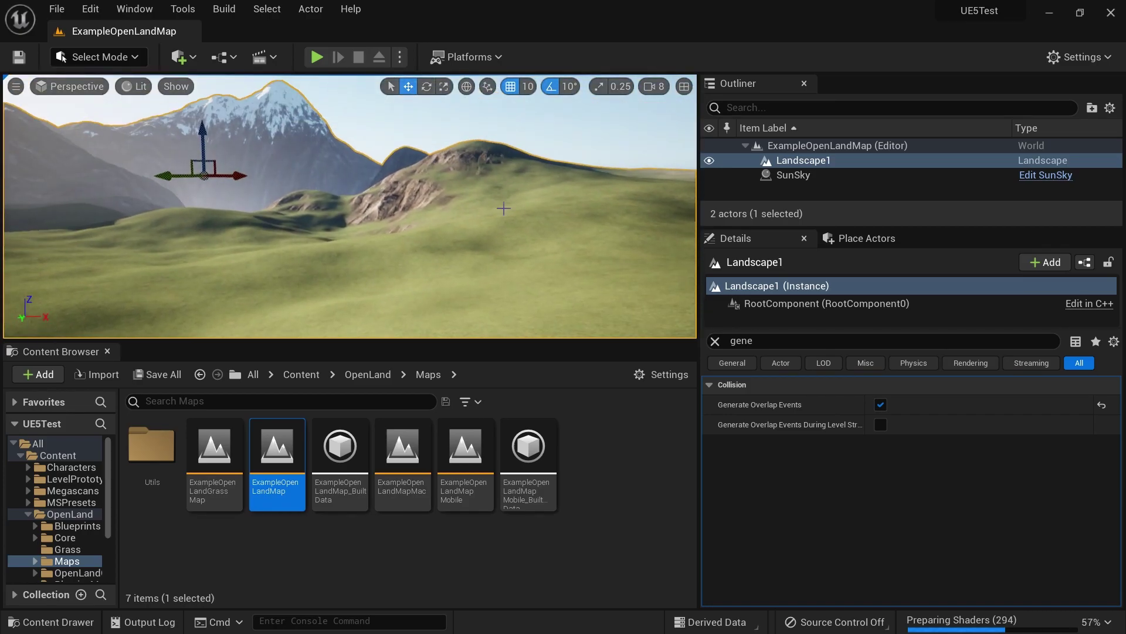